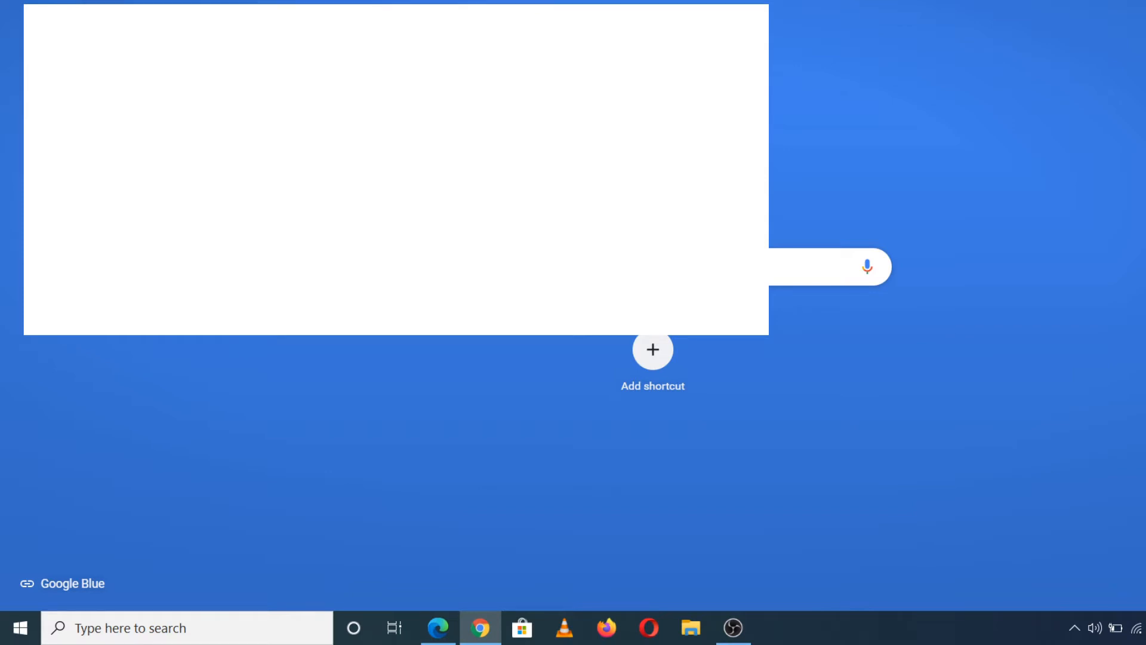
Step: Search Google for "google analytics" and open the Google Analytics site from the results
key("Return")
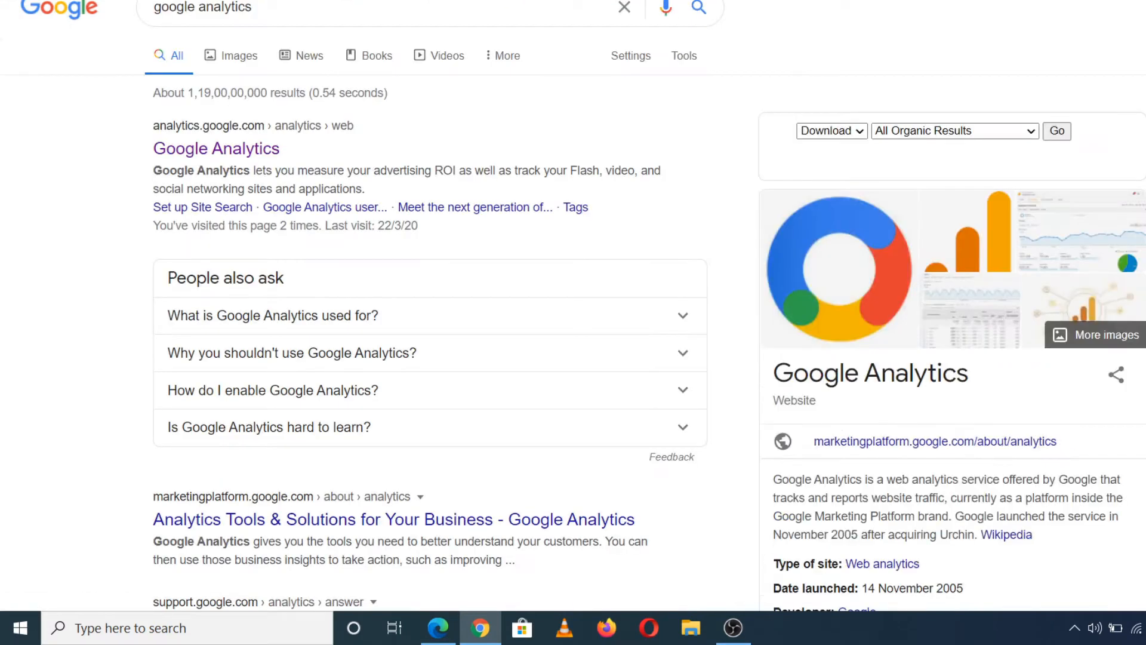
left_click(233, 149)
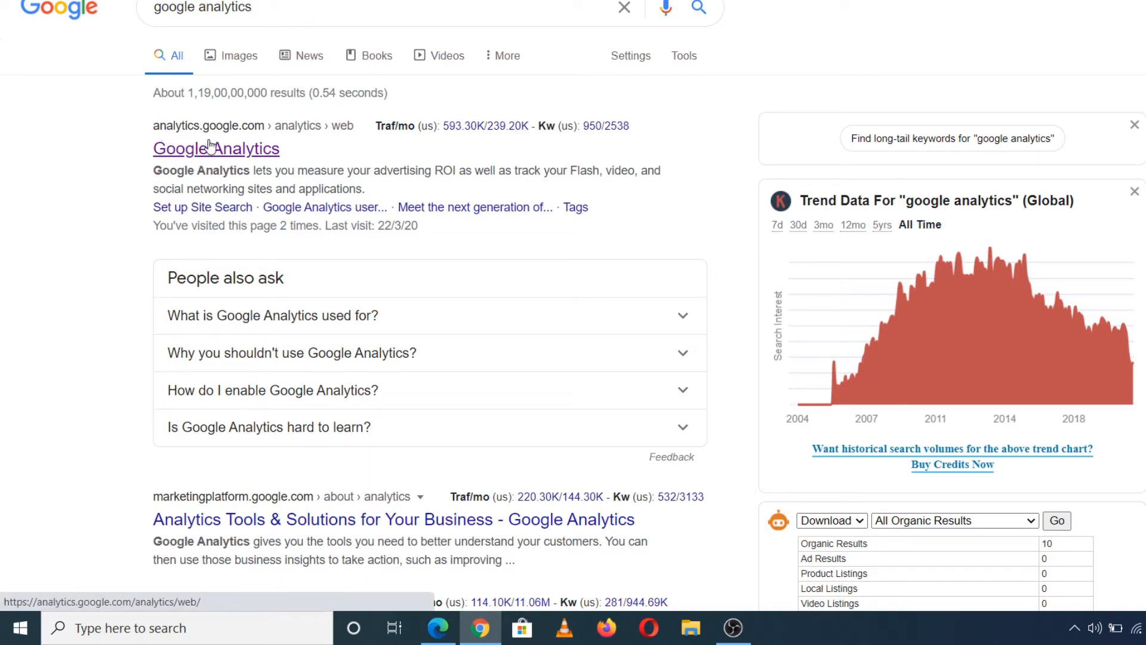
left_click(239, 147)
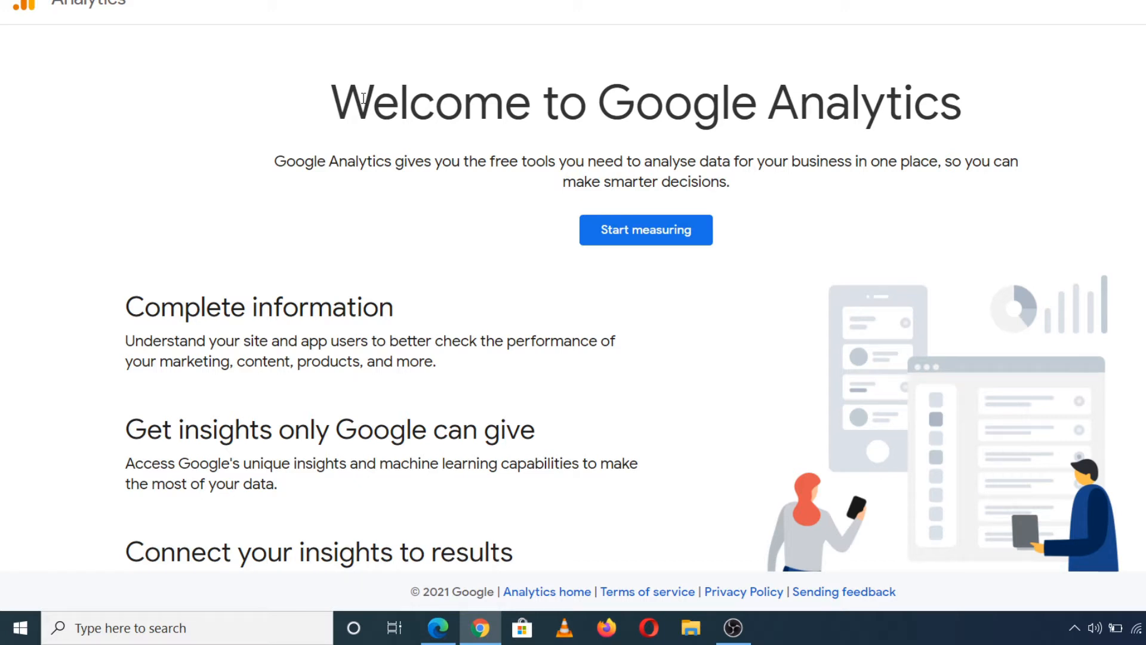
left_click_drag(362, 98, 961, 119)
left_click(961, 121)
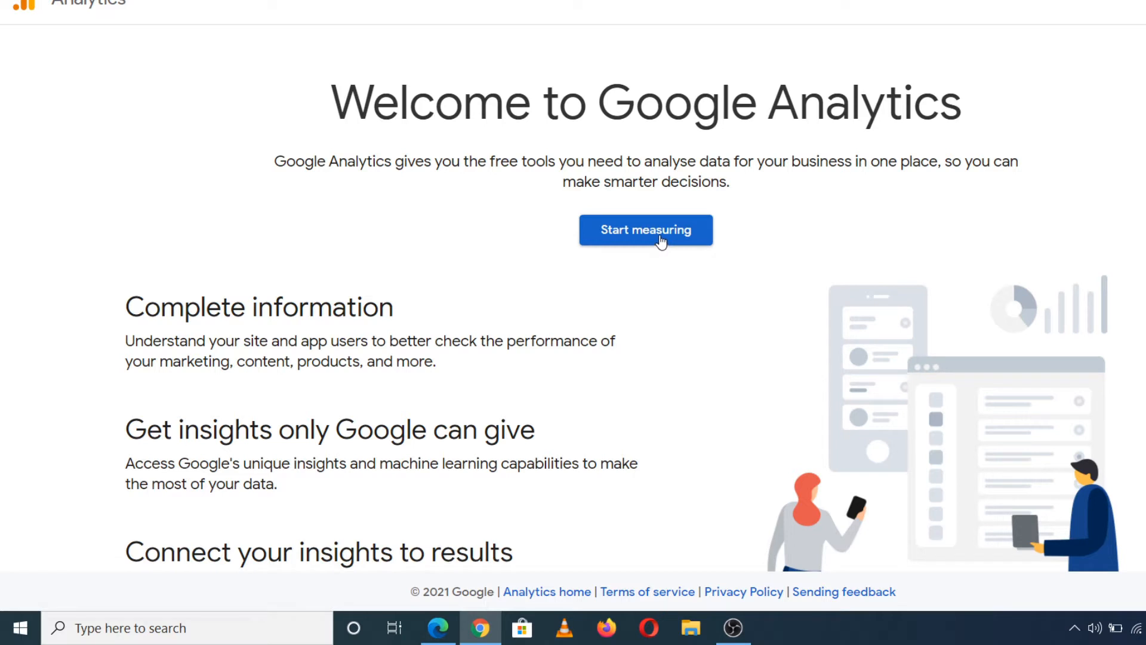
Step: Start measuring and complete the account setup with the account name "Test", keeping all data sharing options enabled
left_click(639, 248)
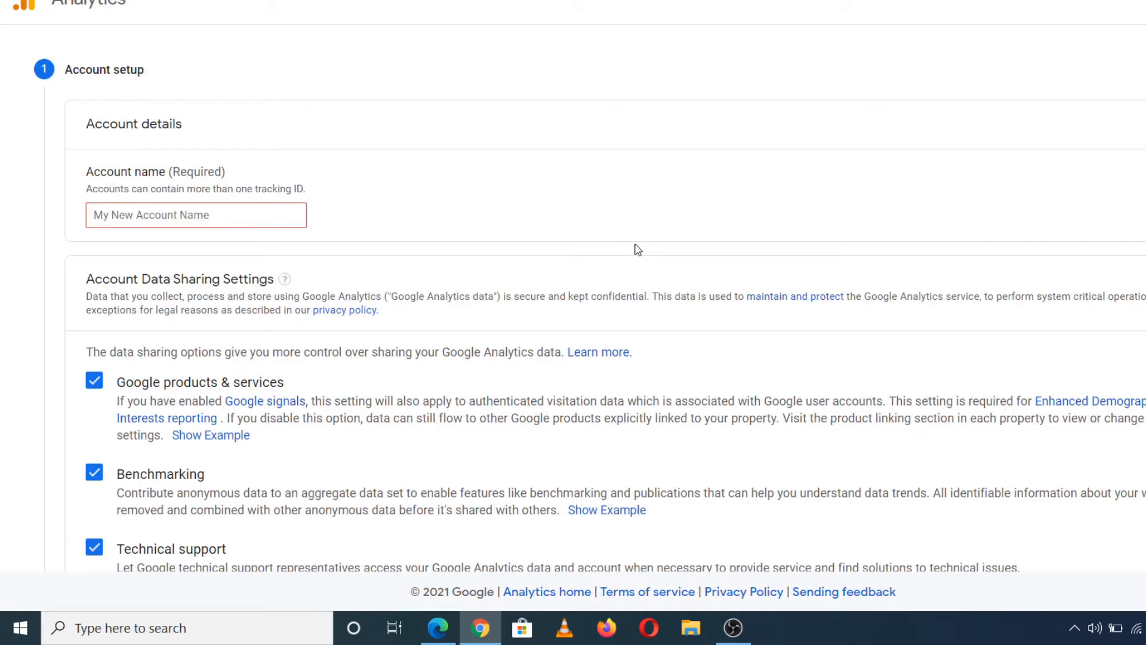
left_click(234, 205)
type("Test")
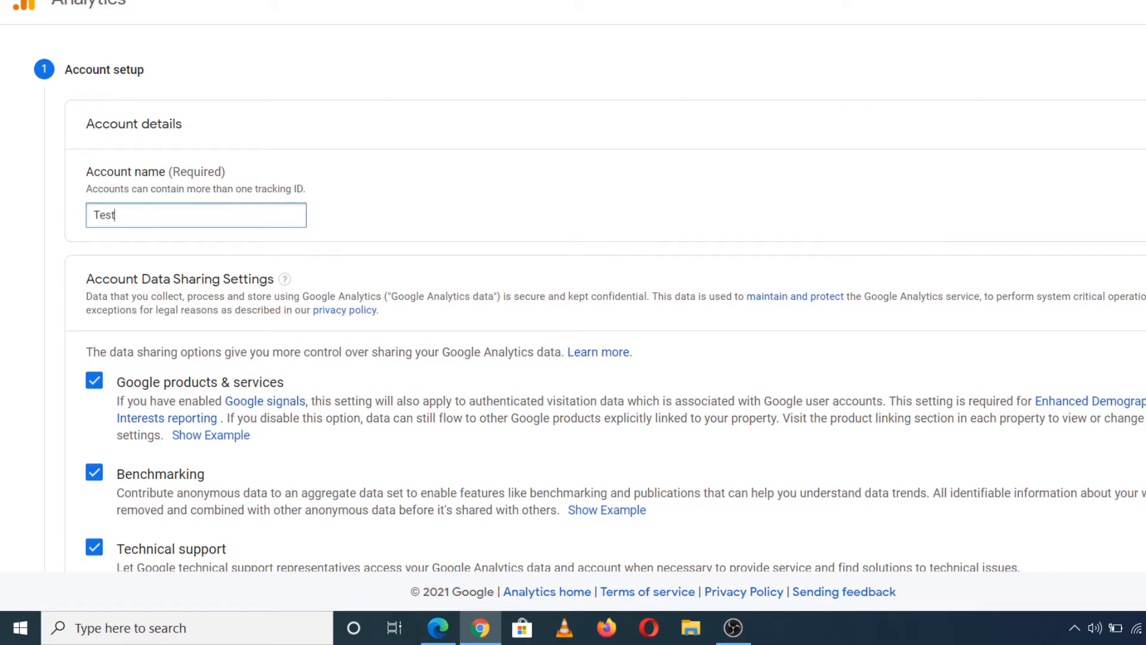
scroll(573, 298, "down", 5)
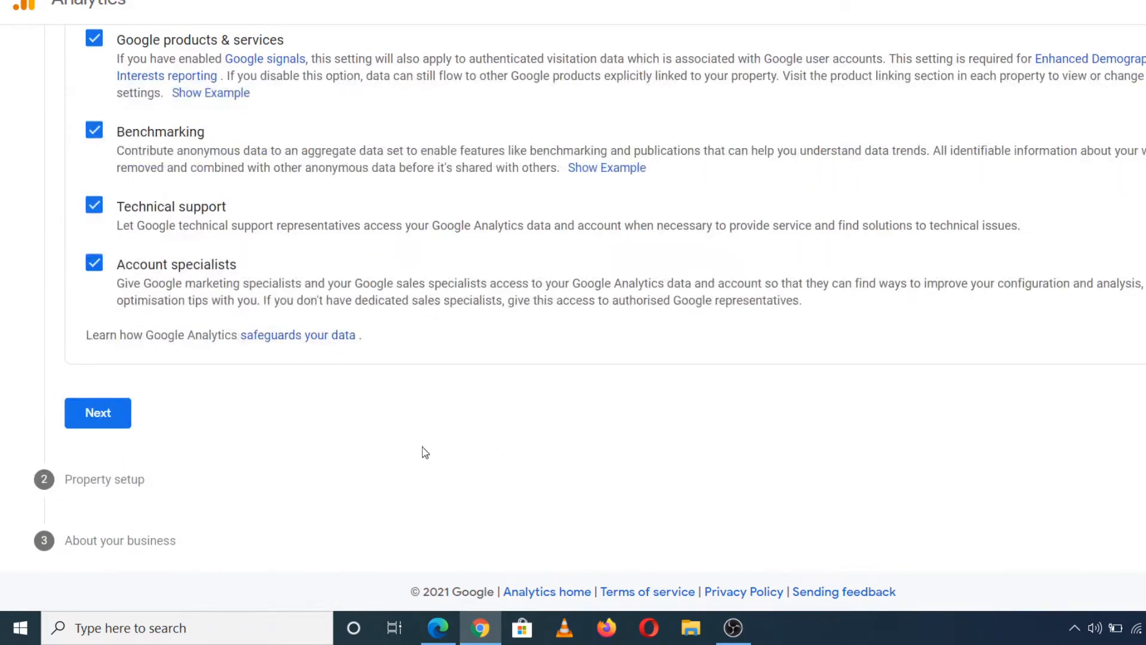
left_click(114, 410)
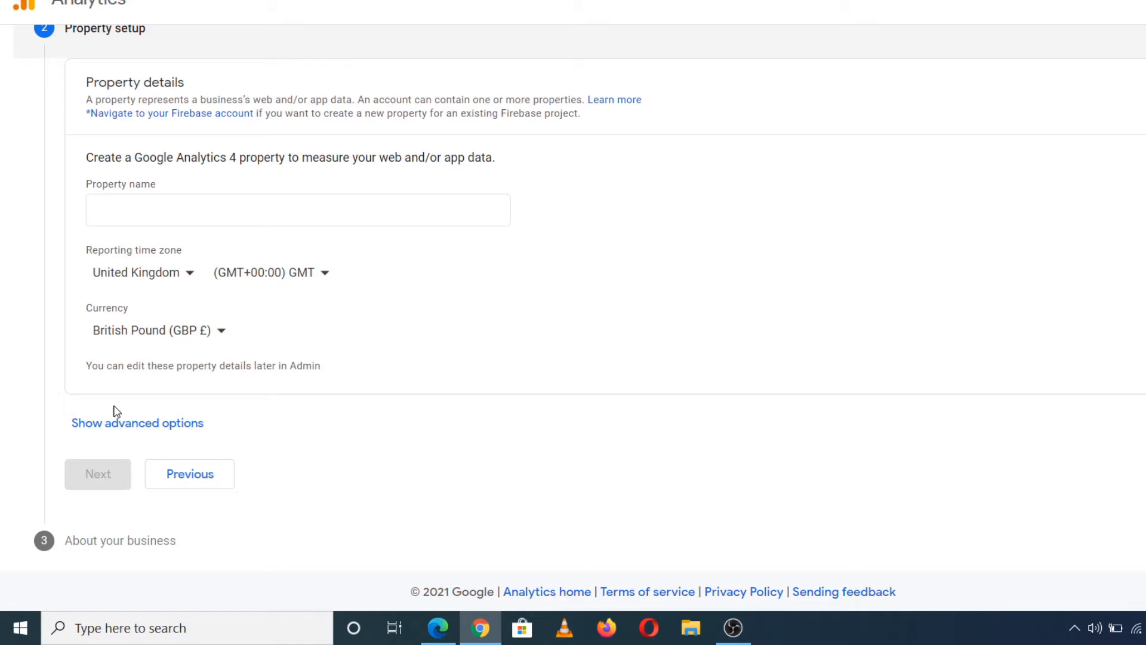
Step: Name the property "Best Startups in India" and set its reporting time zone country to India
left_click(160, 213)
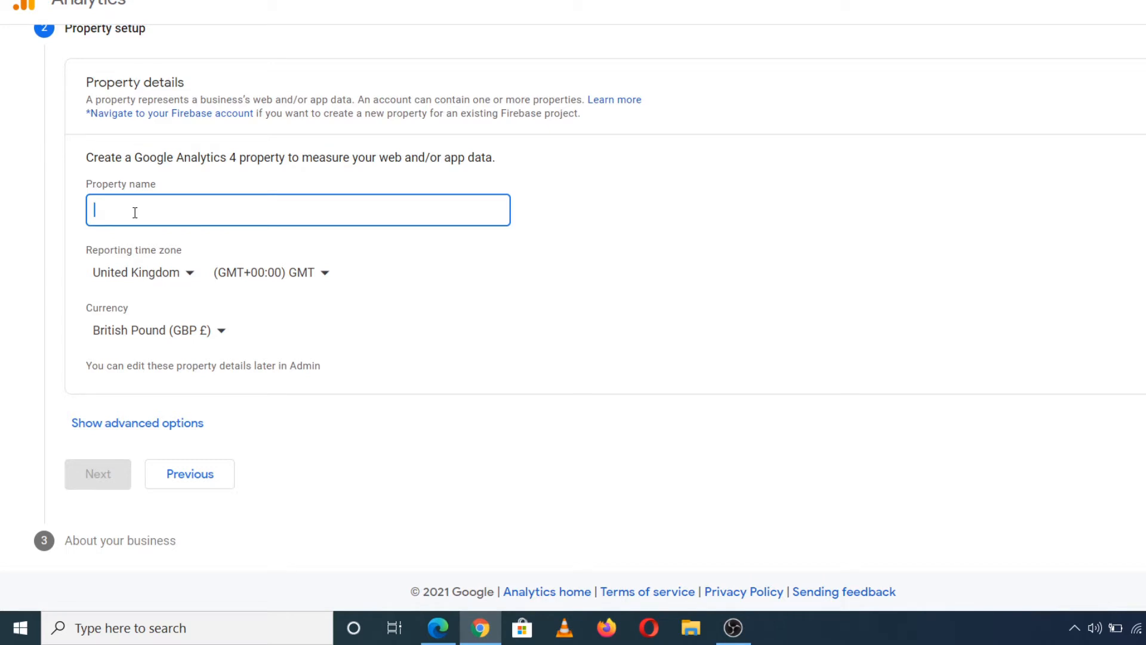
type("Best")
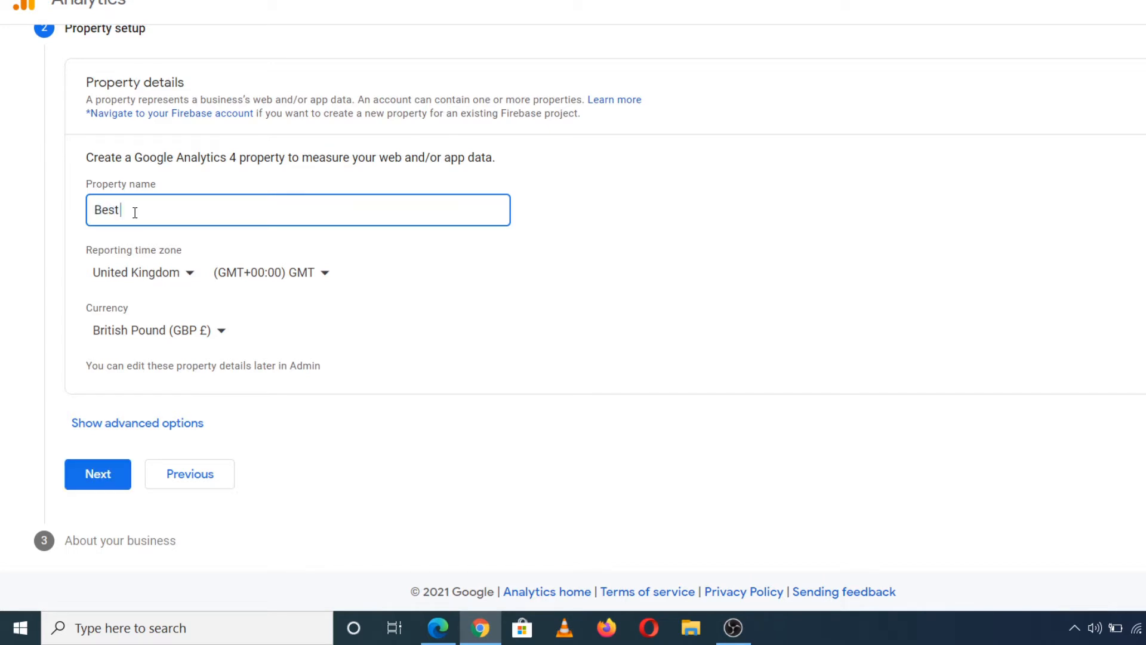
type(" Startup s in India")
left_click(180, 272)
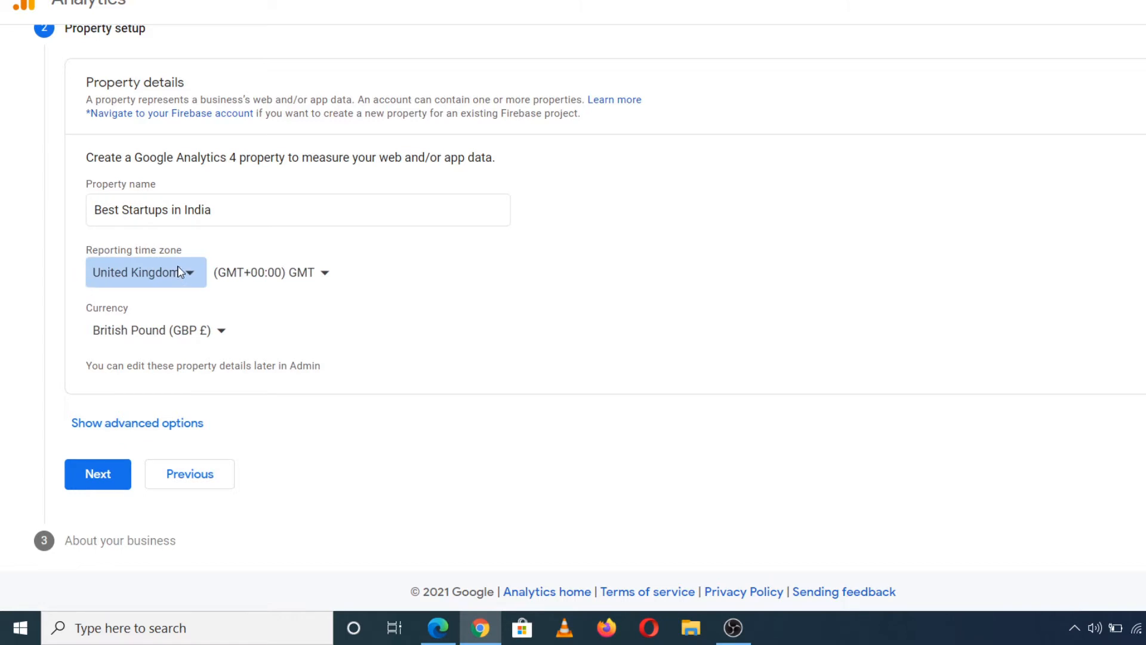
type("india")
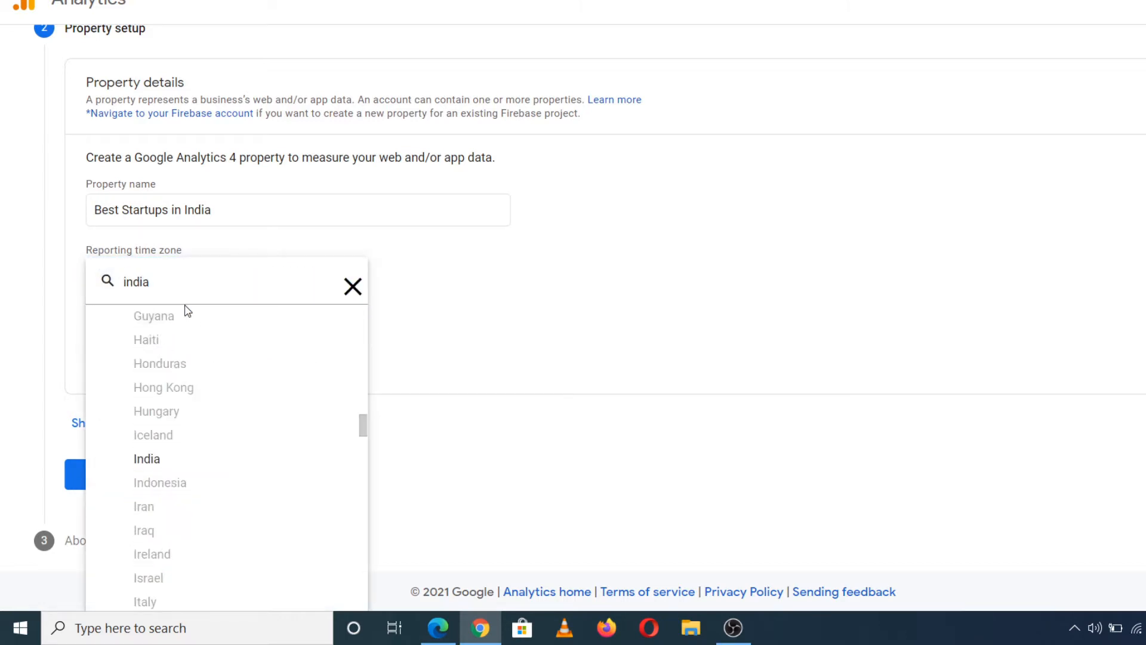
left_click(154, 459)
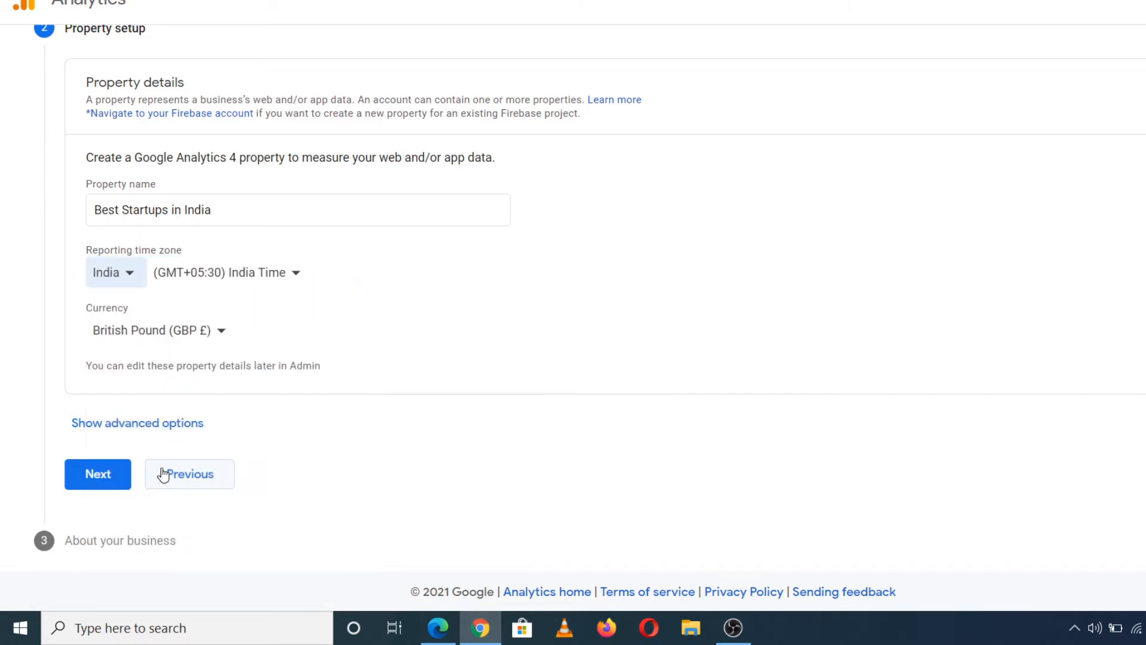
Step: Set the property's currency to Indian Rupee (INR ₹) and proceed to the business information
left_click(188, 339)
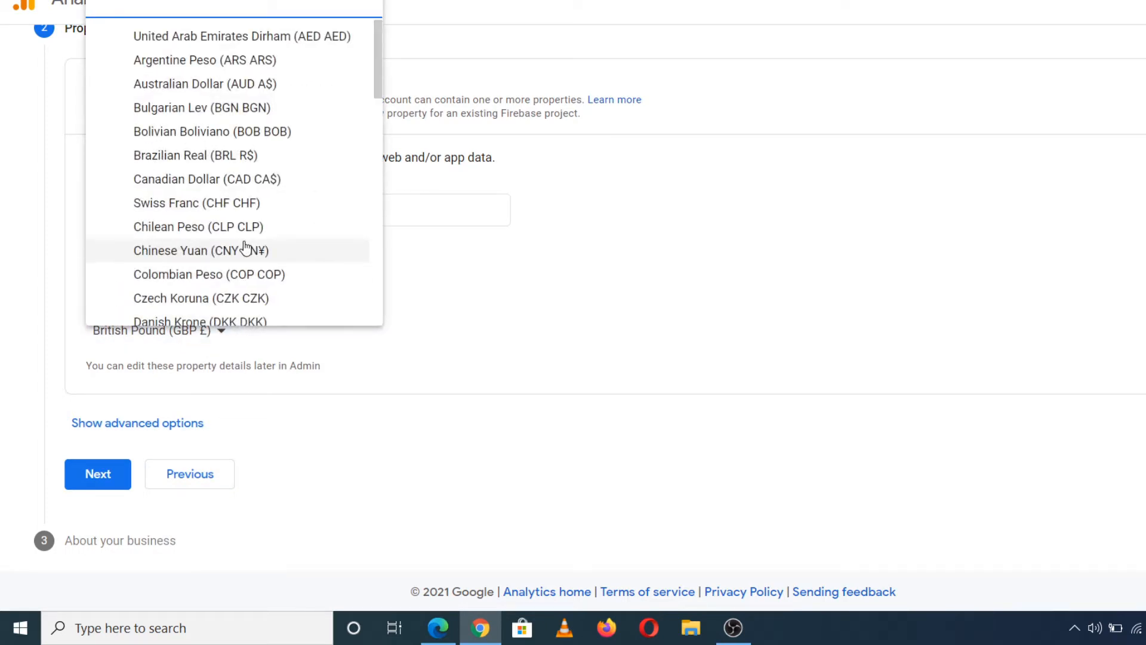
scroll(244, 246, "down", 5)
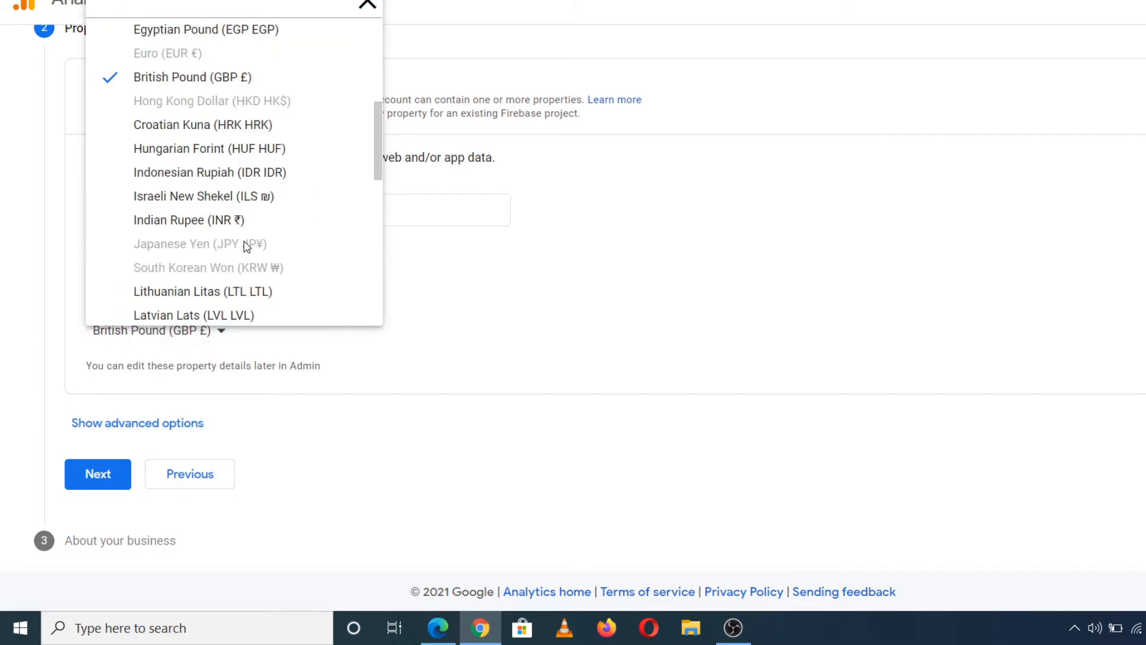
left_click(277, 227)
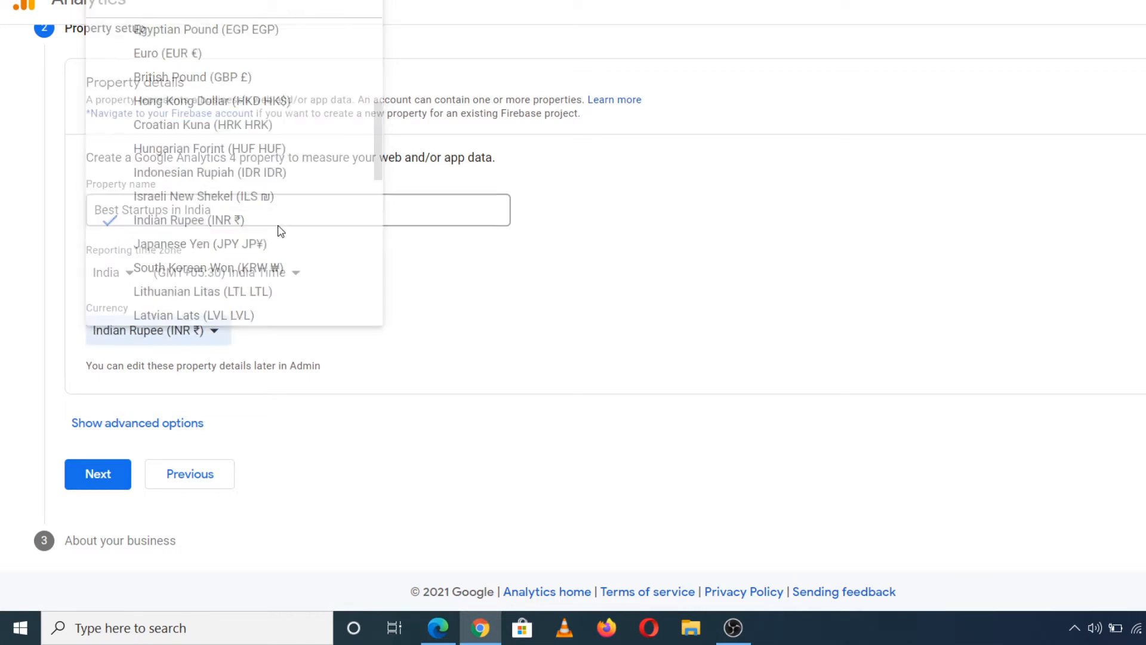
left_click(99, 474)
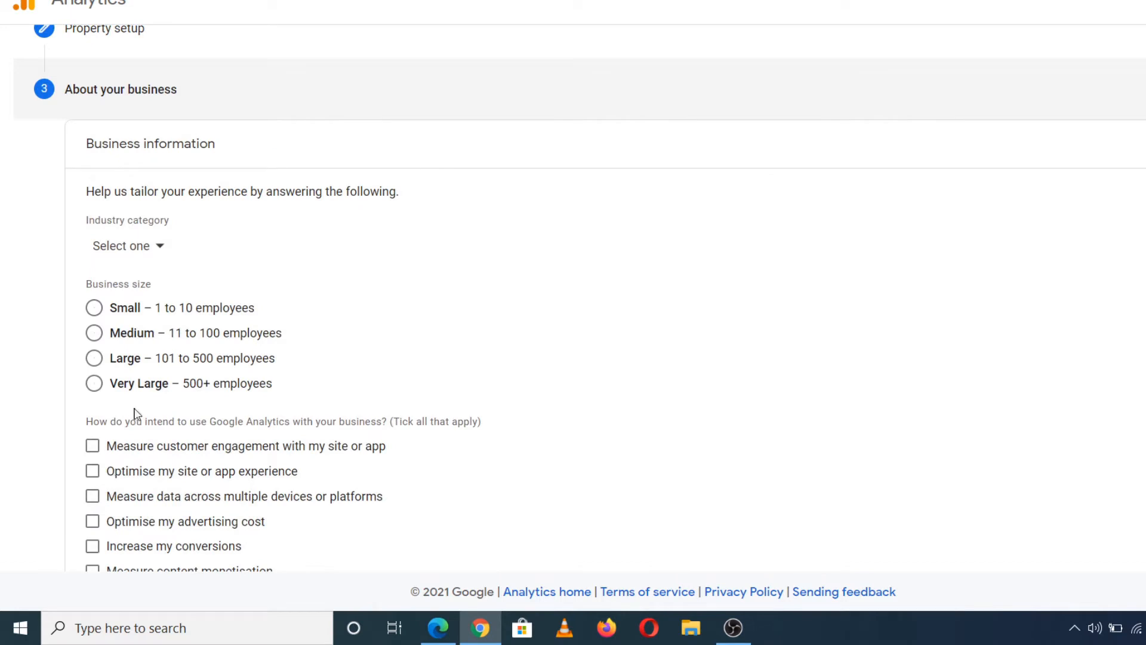
Step: Choose Business & industrial as the industry category and create the account, leaving business size and intended uses unselected
left_click(127, 250)
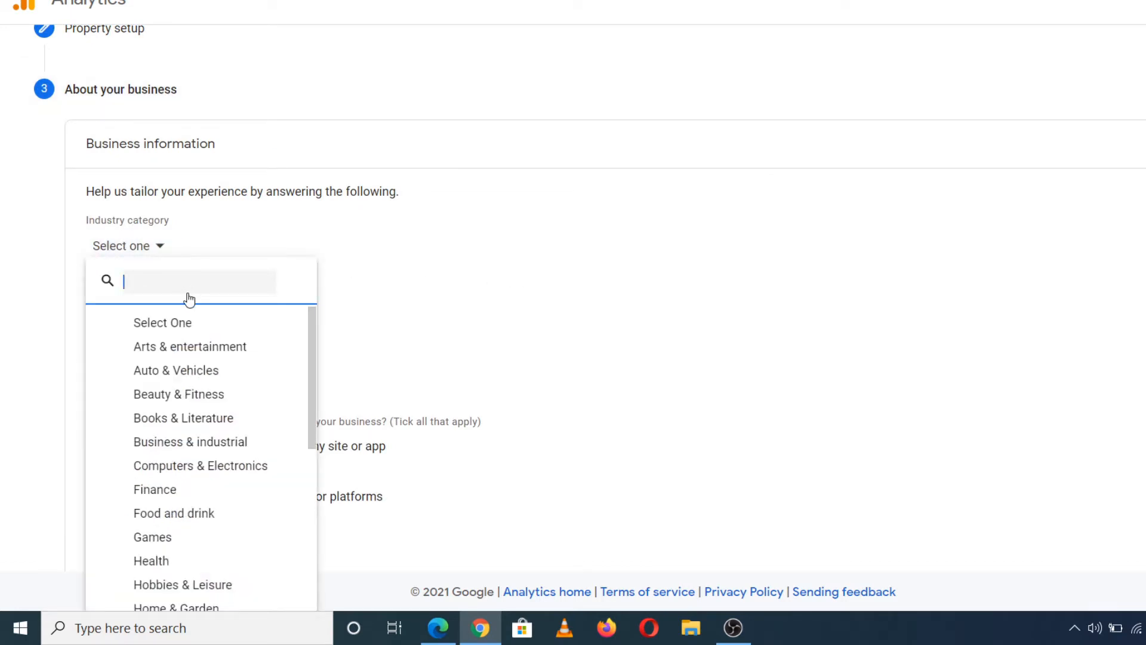
left_click(244, 446)
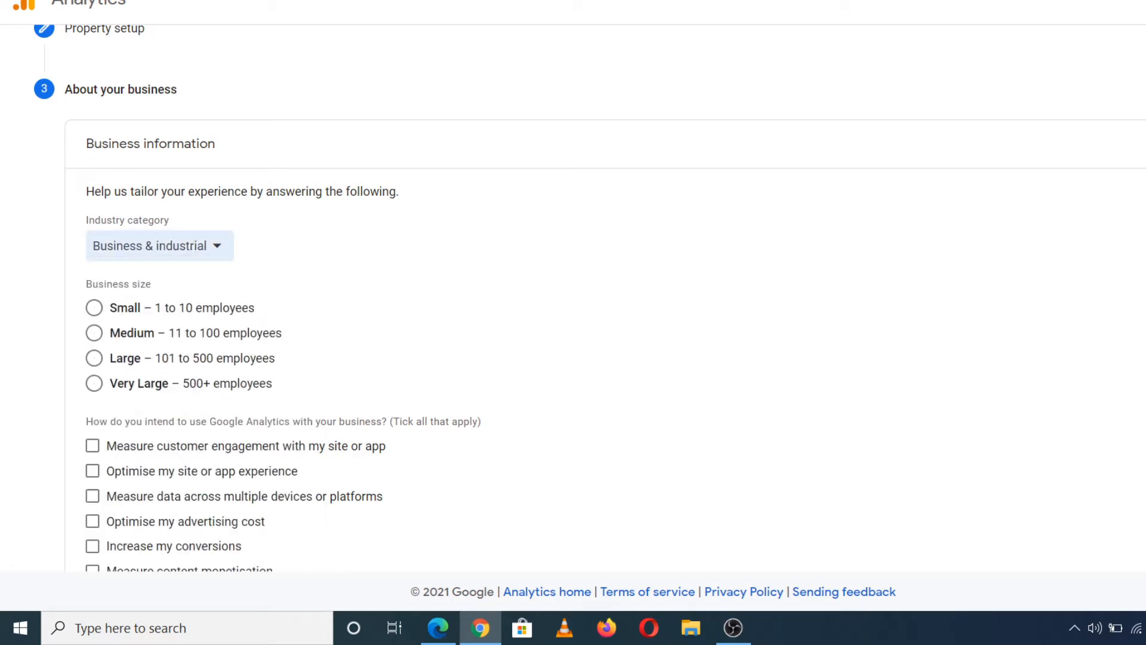
scroll(946, 422, "down", 3)
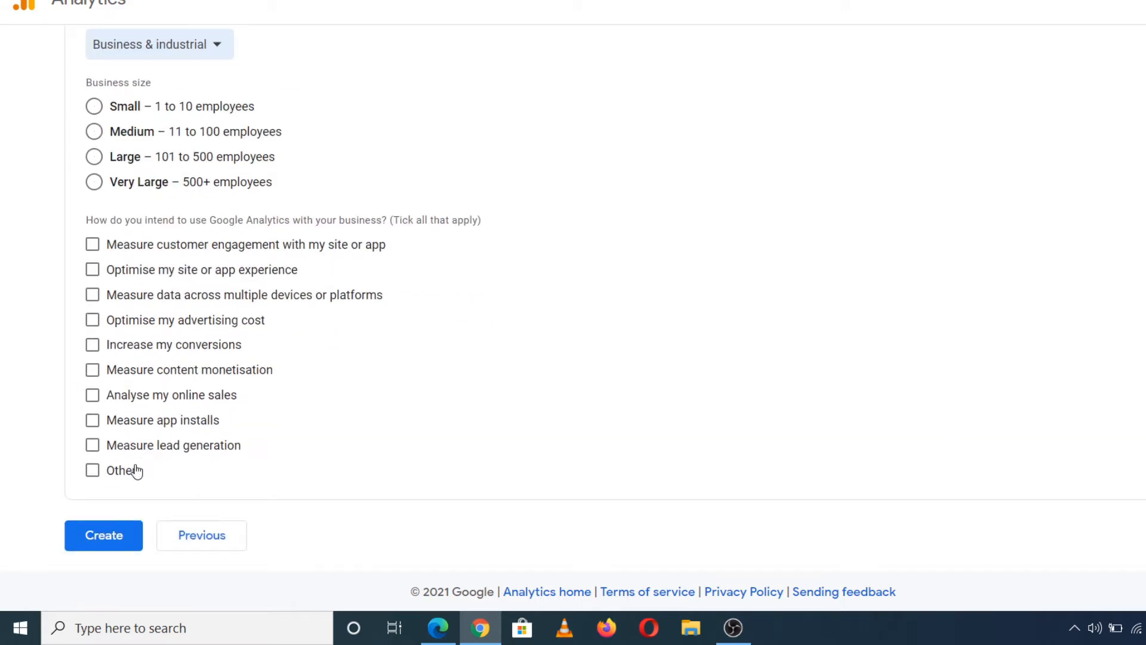
left_click(101, 539)
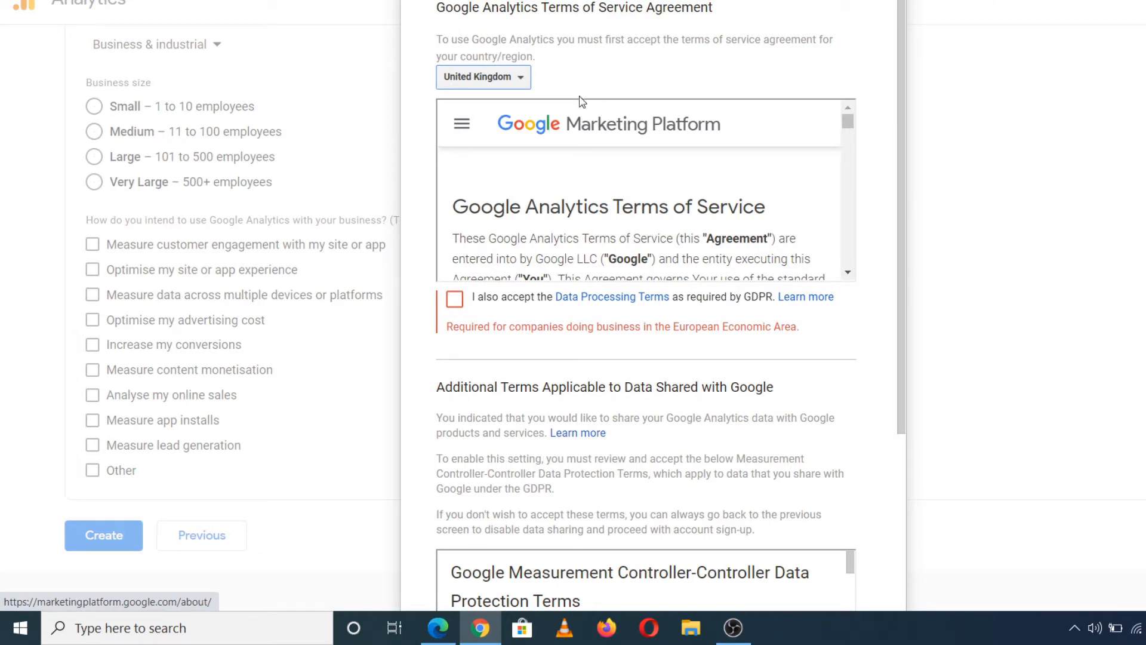
Step: Accept the terms of service for India with both data protection terms, and save the email preferences with no options ticked
left_click(518, 88)
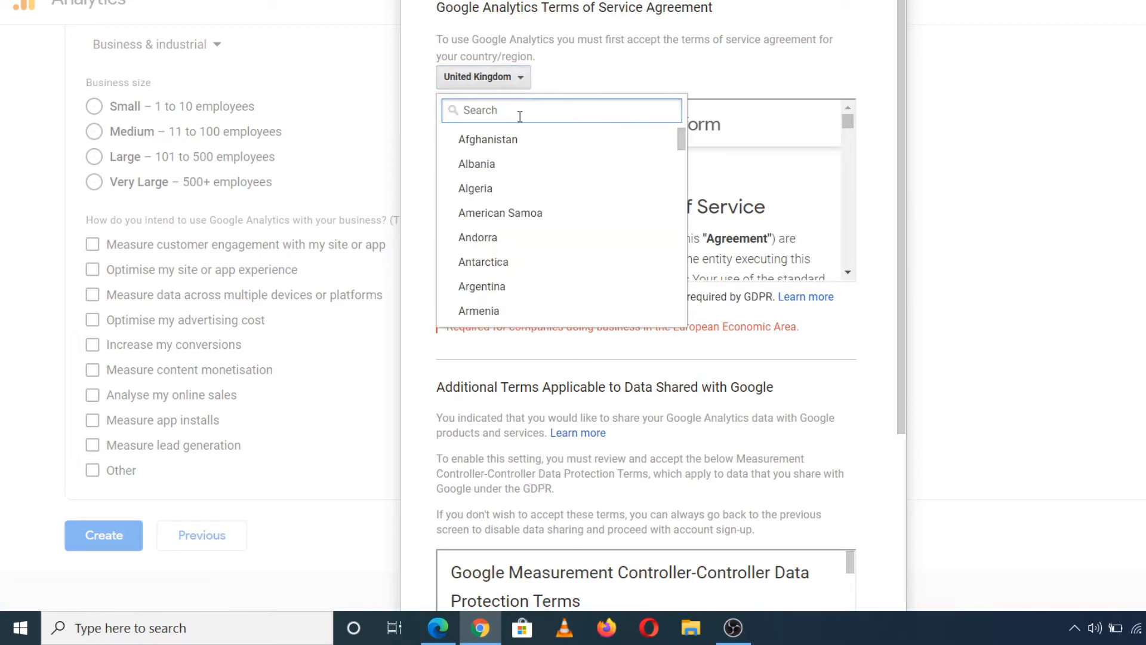
type("India")
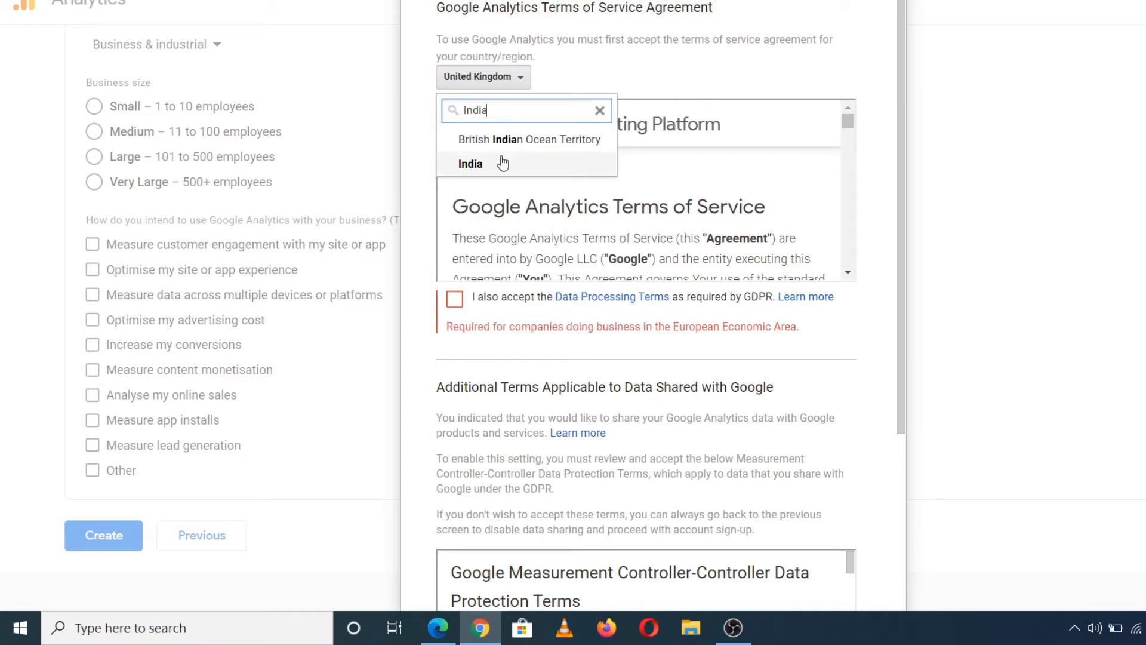
left_click(503, 162)
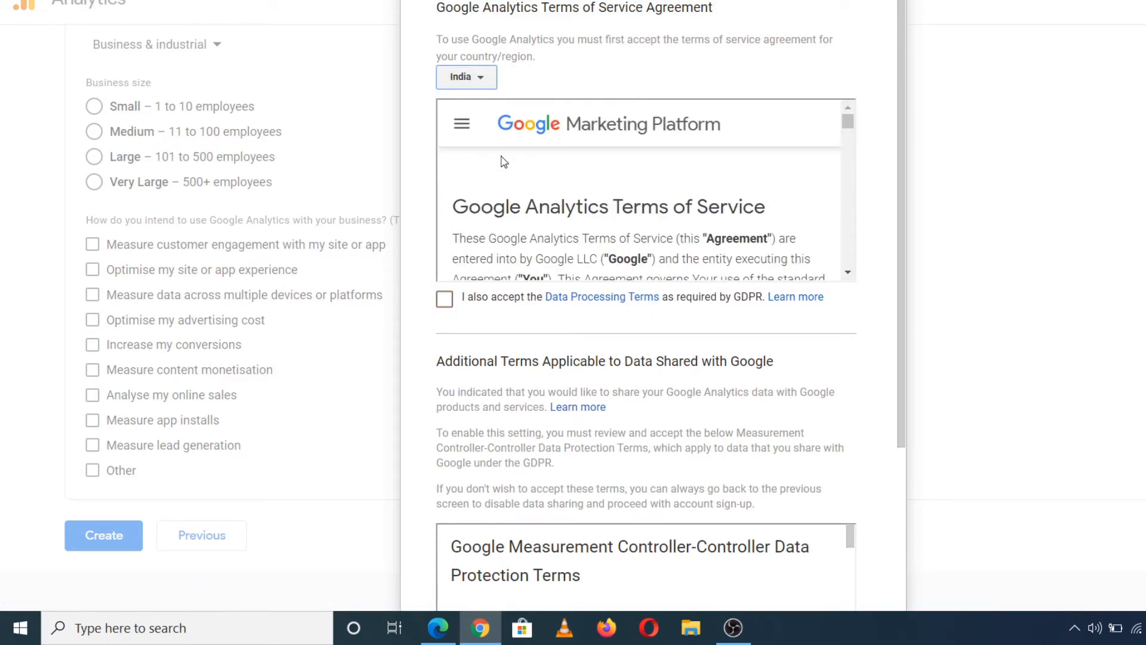
left_click(447, 300)
left_click_drag(901, 262, 903, 461)
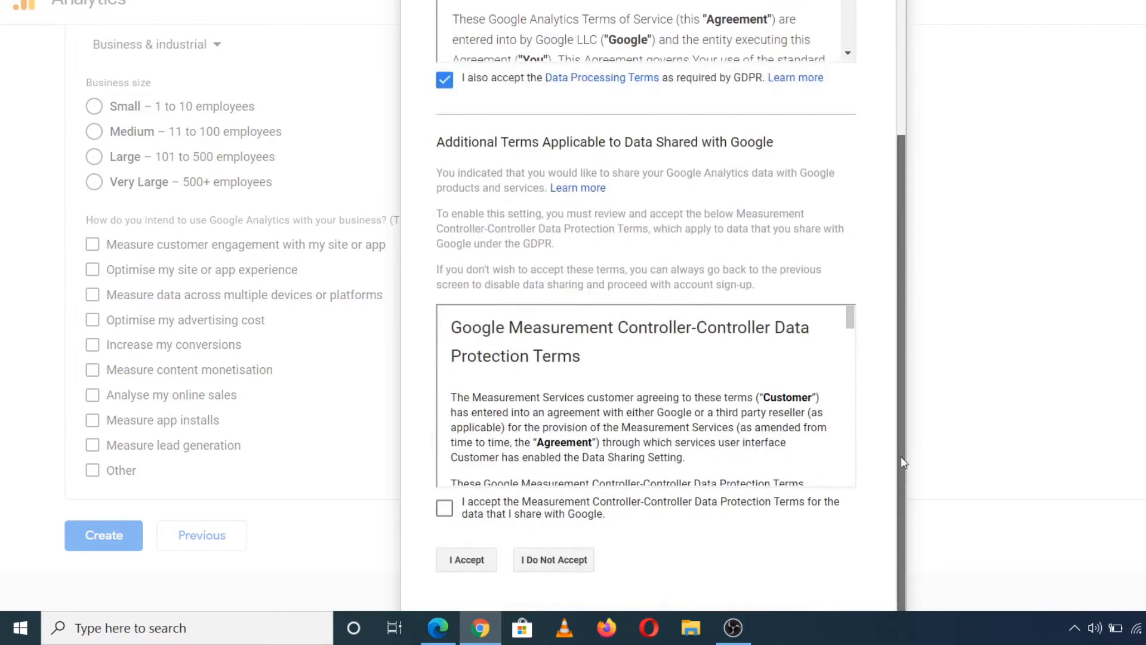
left_click(444, 508)
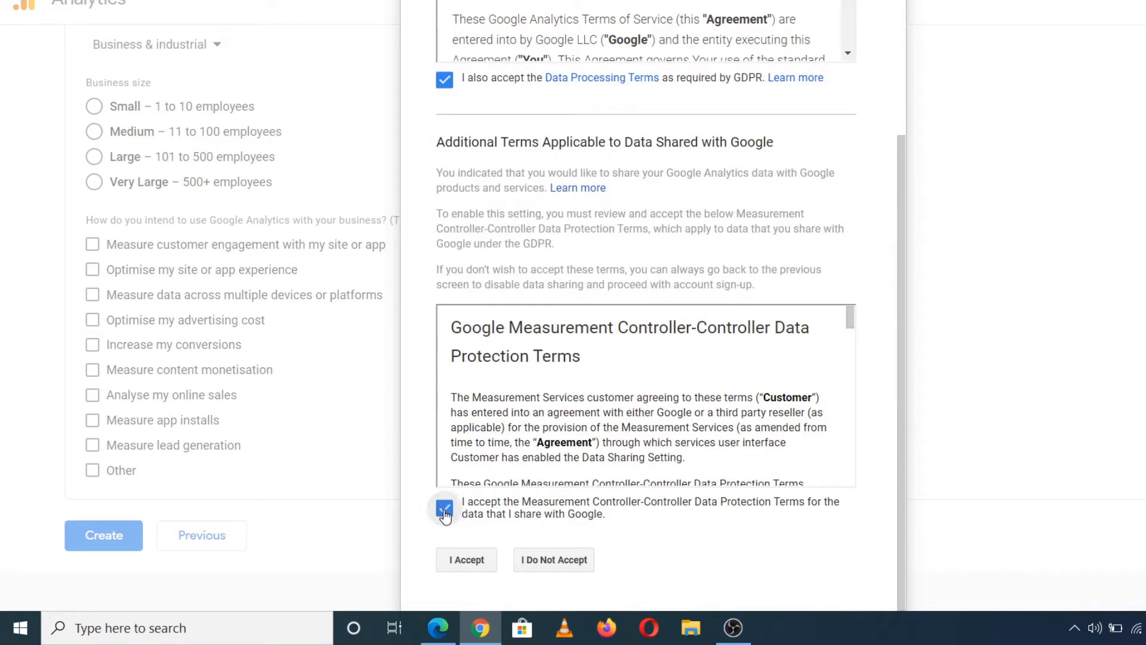
left_click(464, 564)
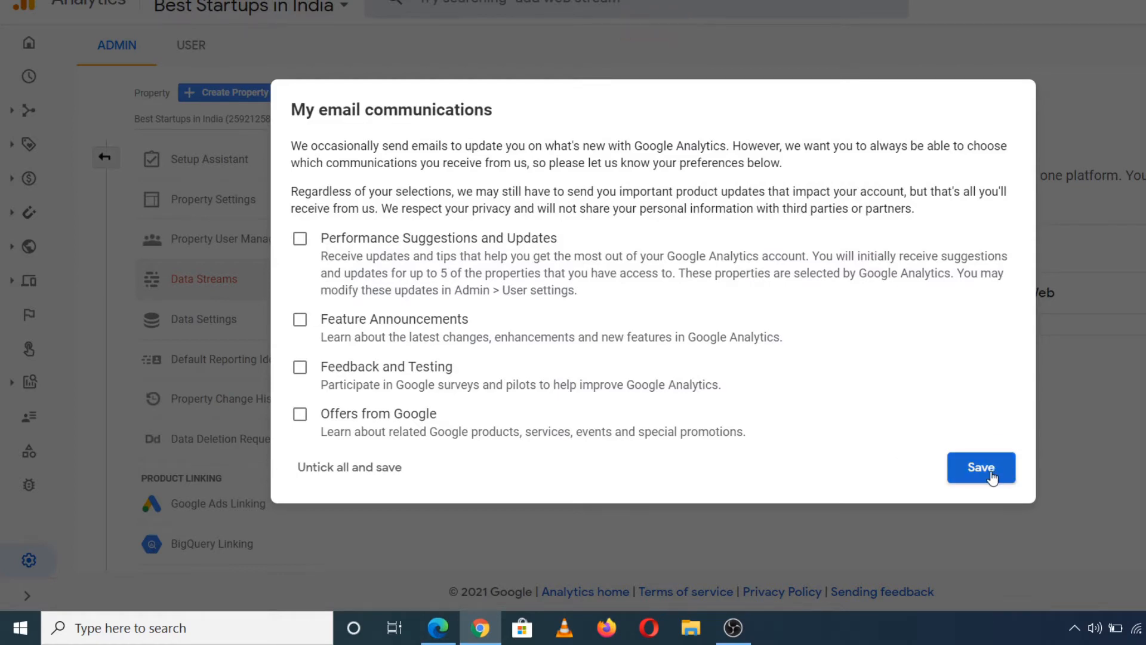
left_click(993, 476)
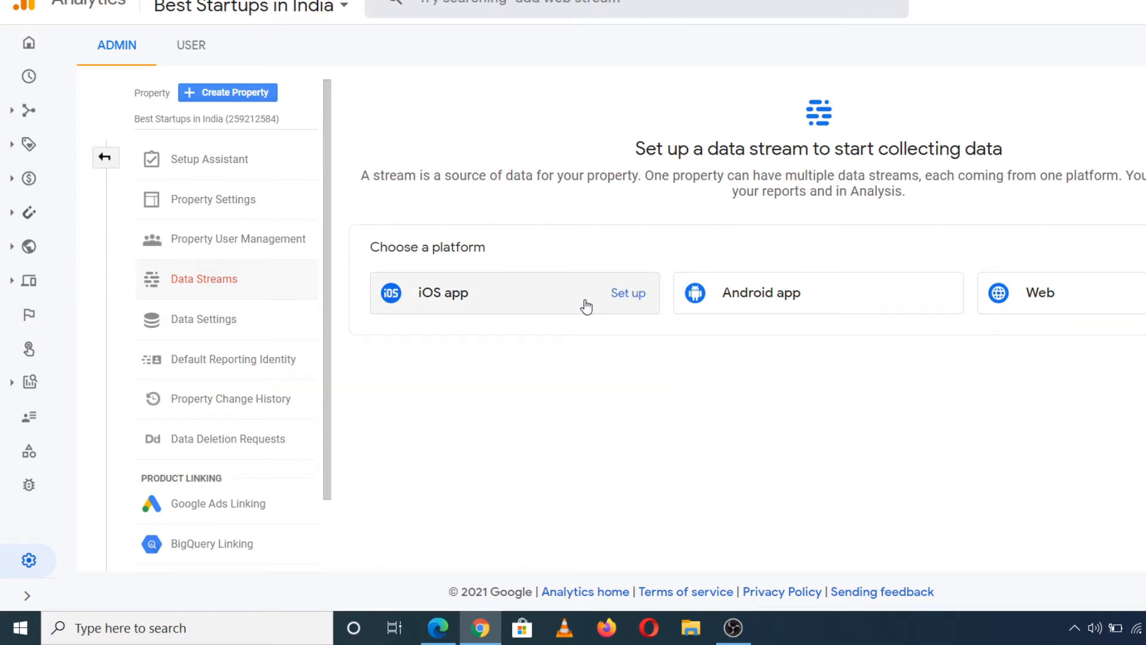
left_click(1126, 298)
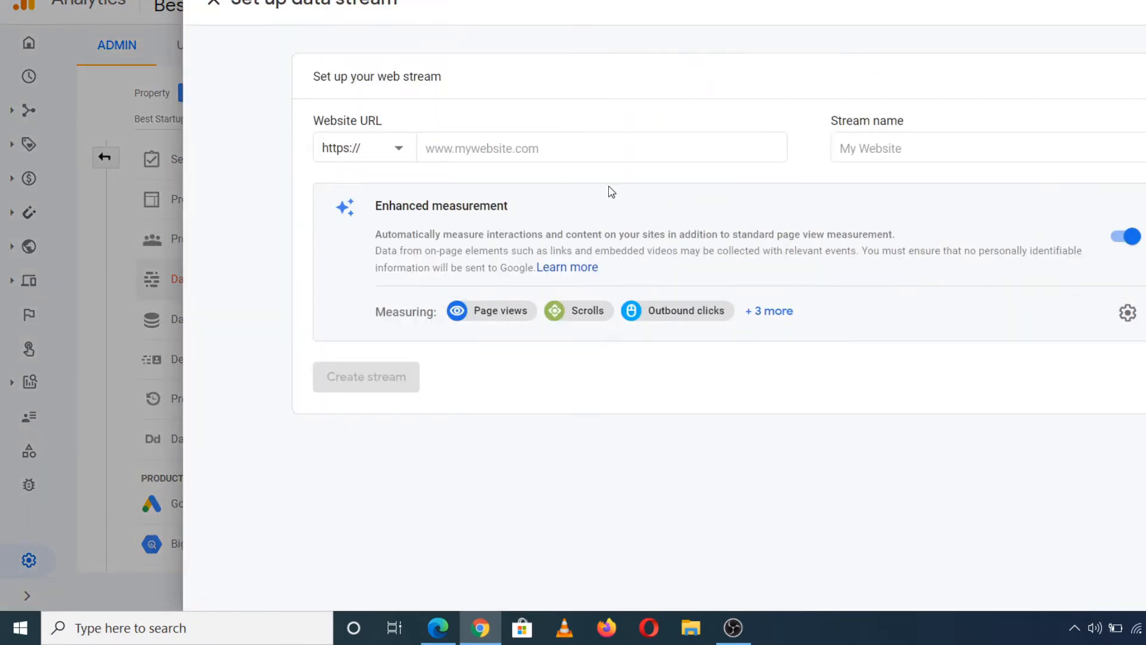
left_click(468, 146)
left_click(468, 147)
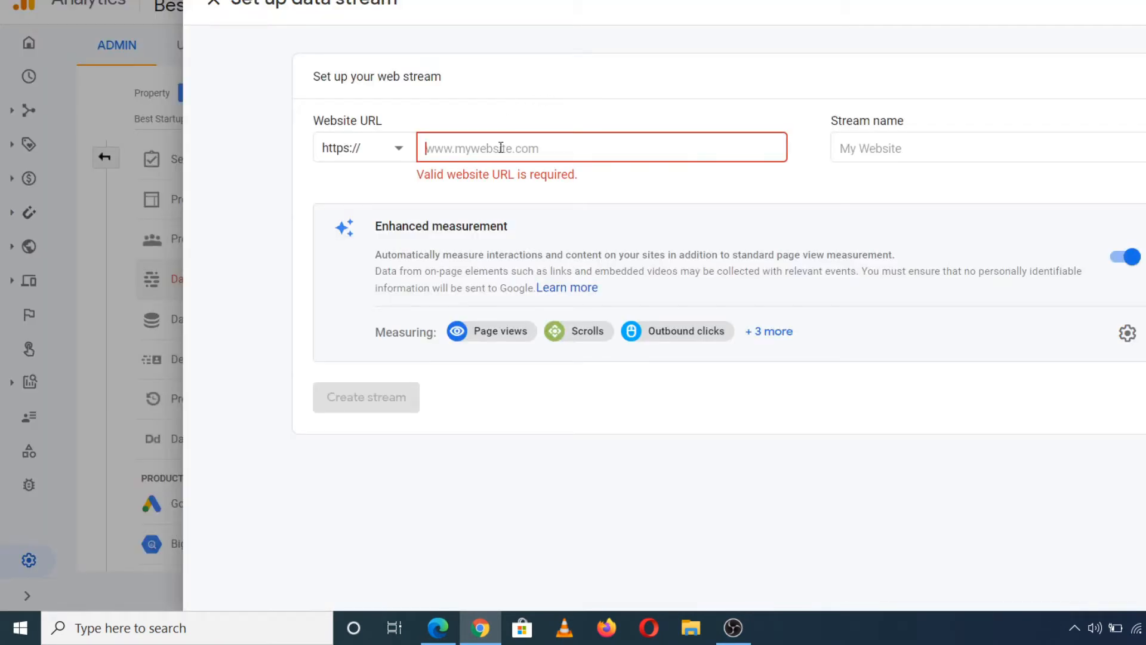
type("https://best-startups-in-india.blogspot.com/")
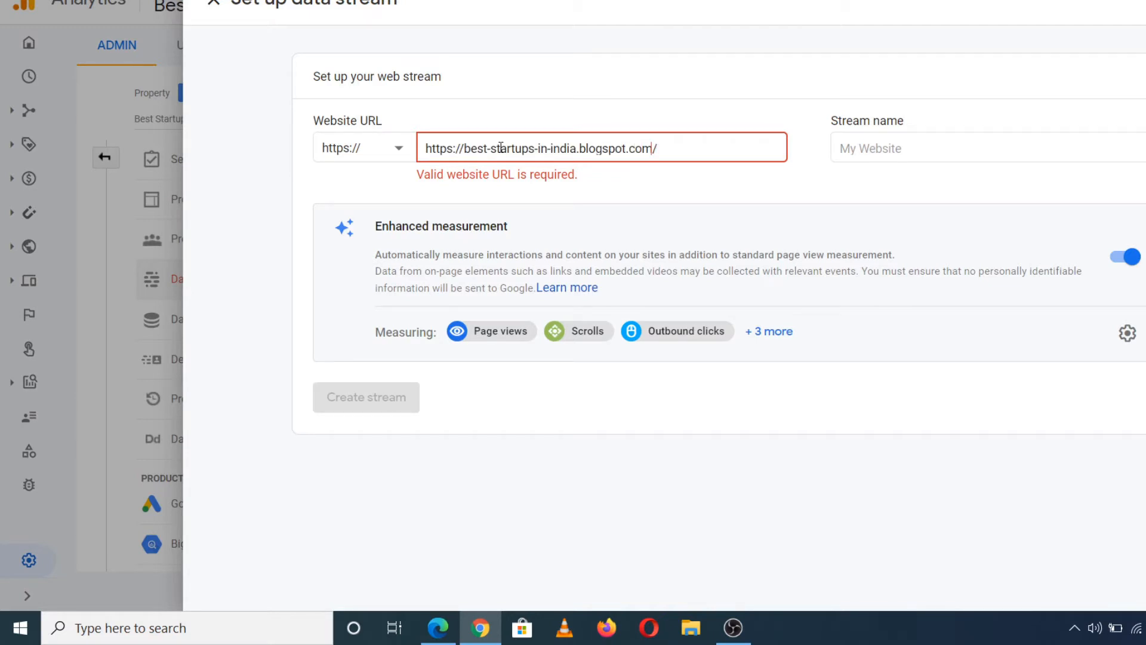
key("BackSpace")
left_click_drag(424, 154, 459, 162)
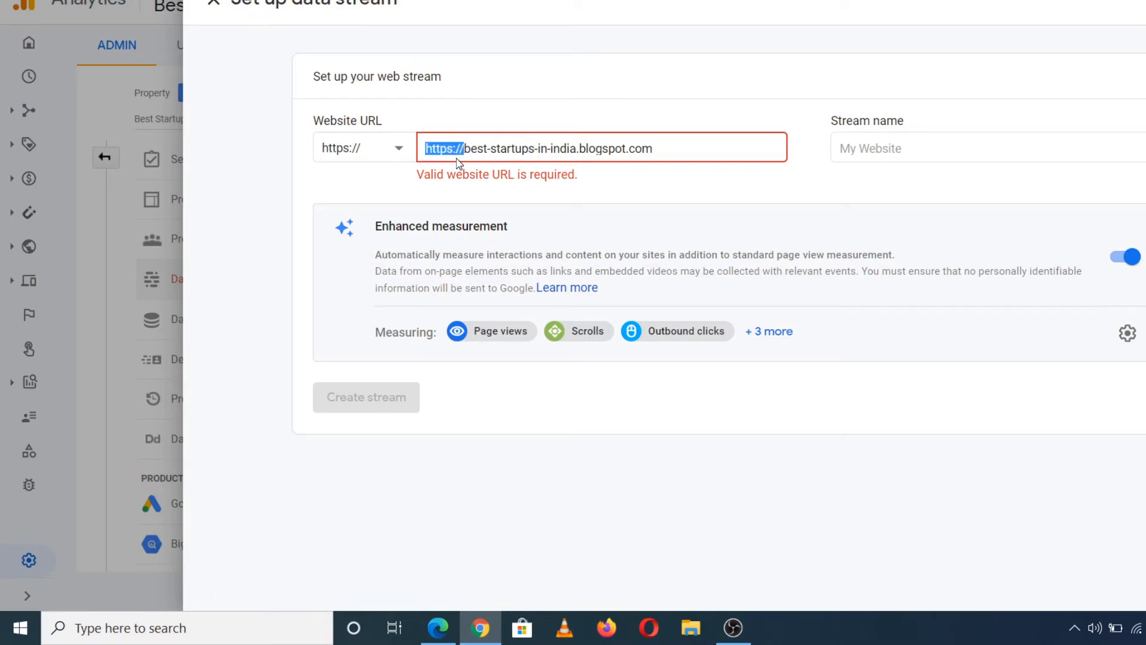
key("BackSpace")
Step: Enter "Best" as the stream name for the web data stream
left_click(916, 147)
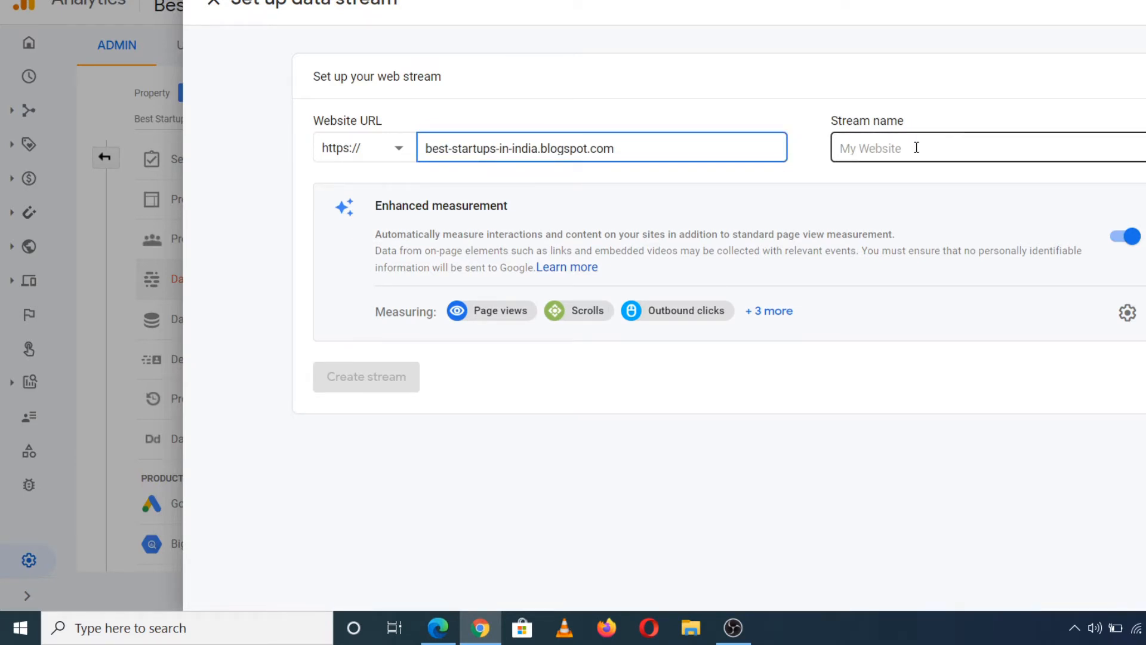
type("Best")
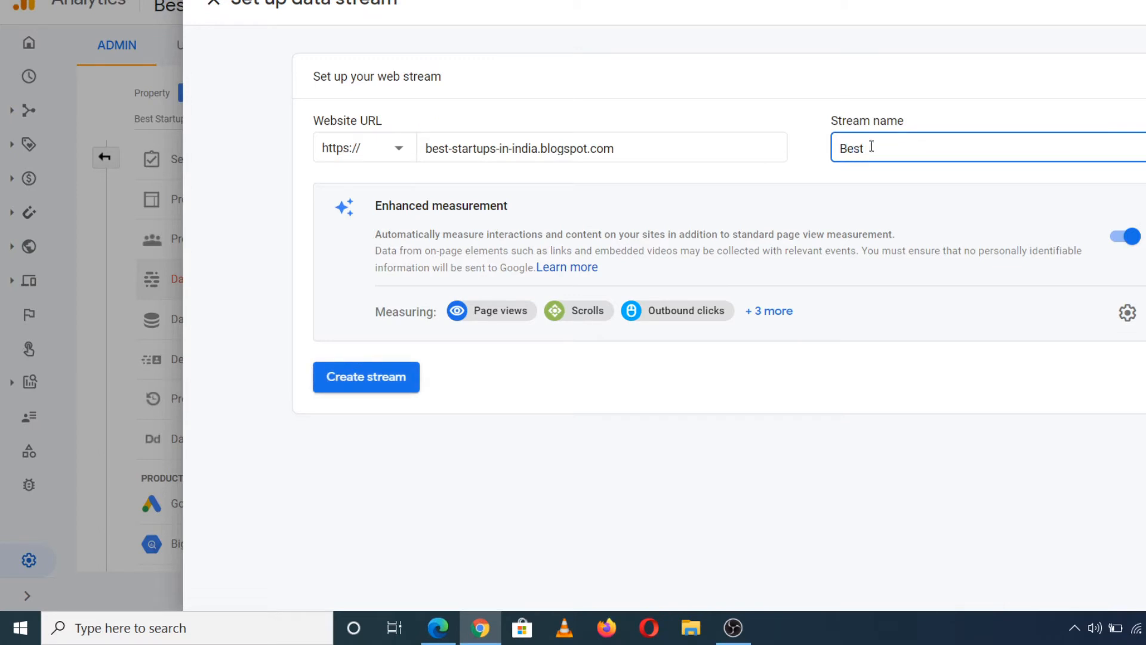
left_click(676, 145)
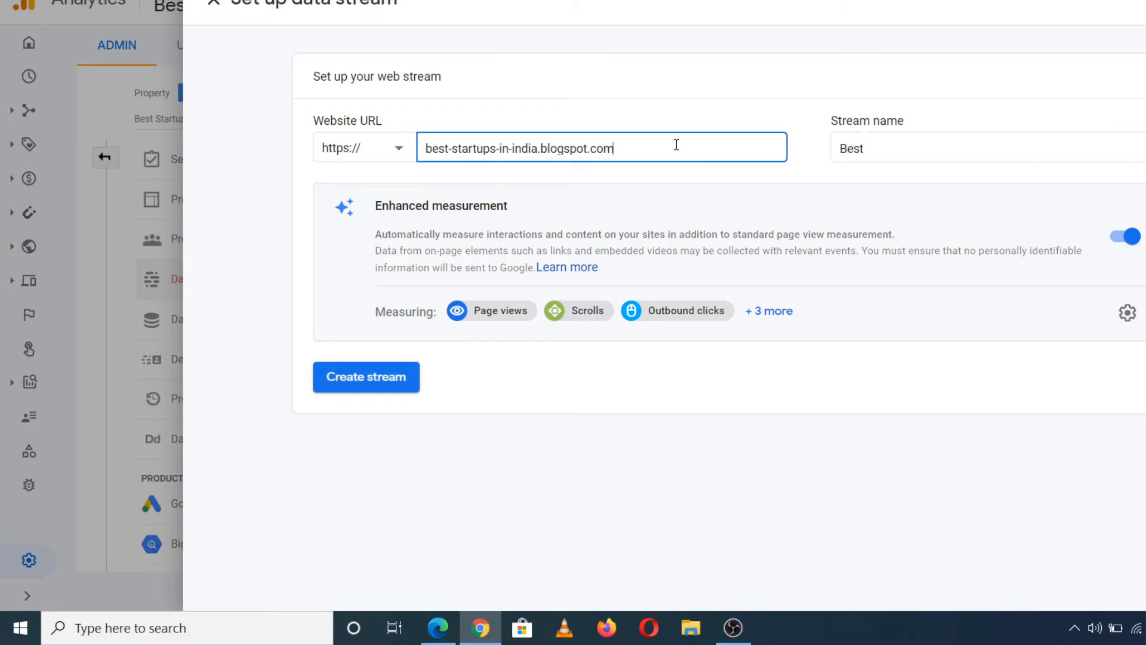
Step: Complete the stream name as "Best Startups in India" and create the web data stream
left_click(886, 146)
type("S")
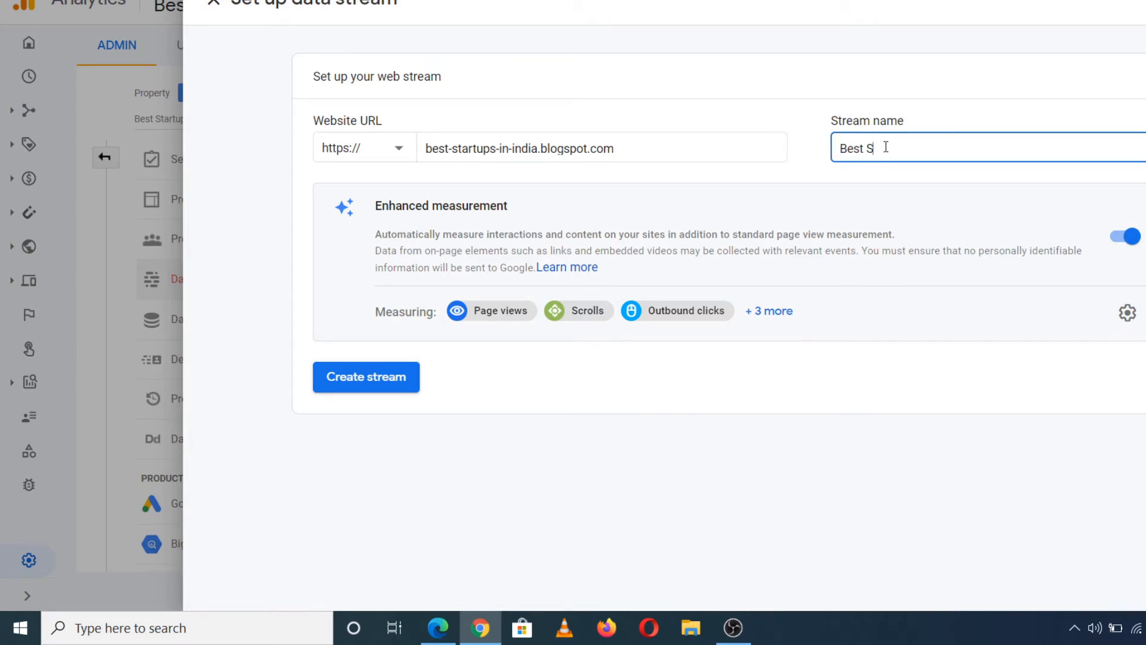
type("tartups in India")
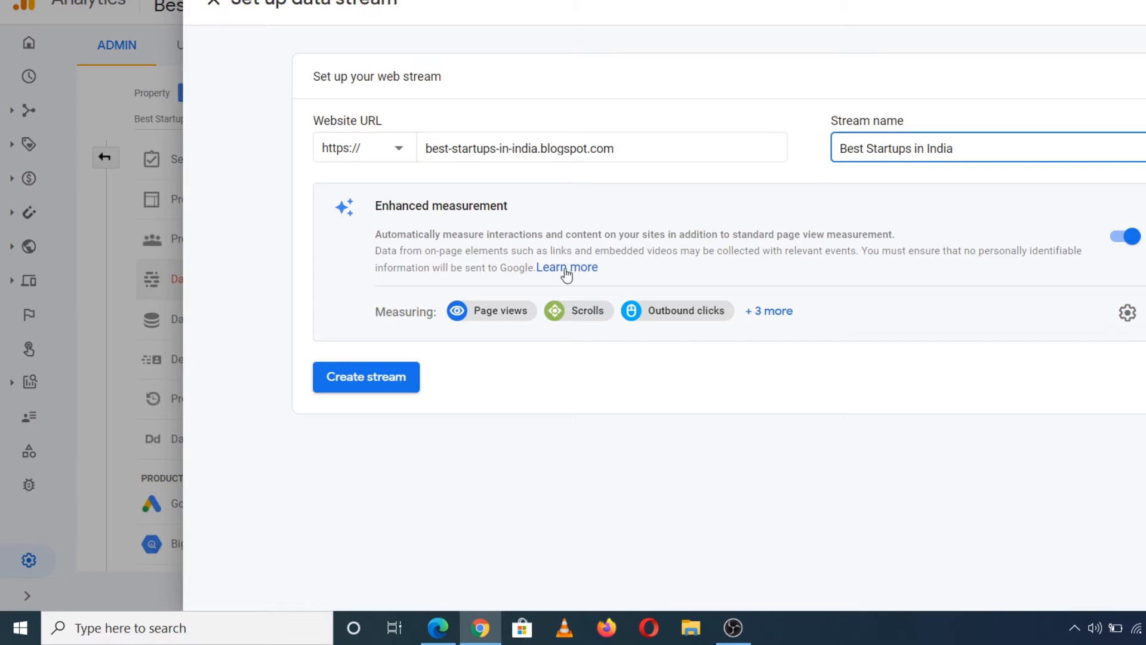
left_click(376, 374)
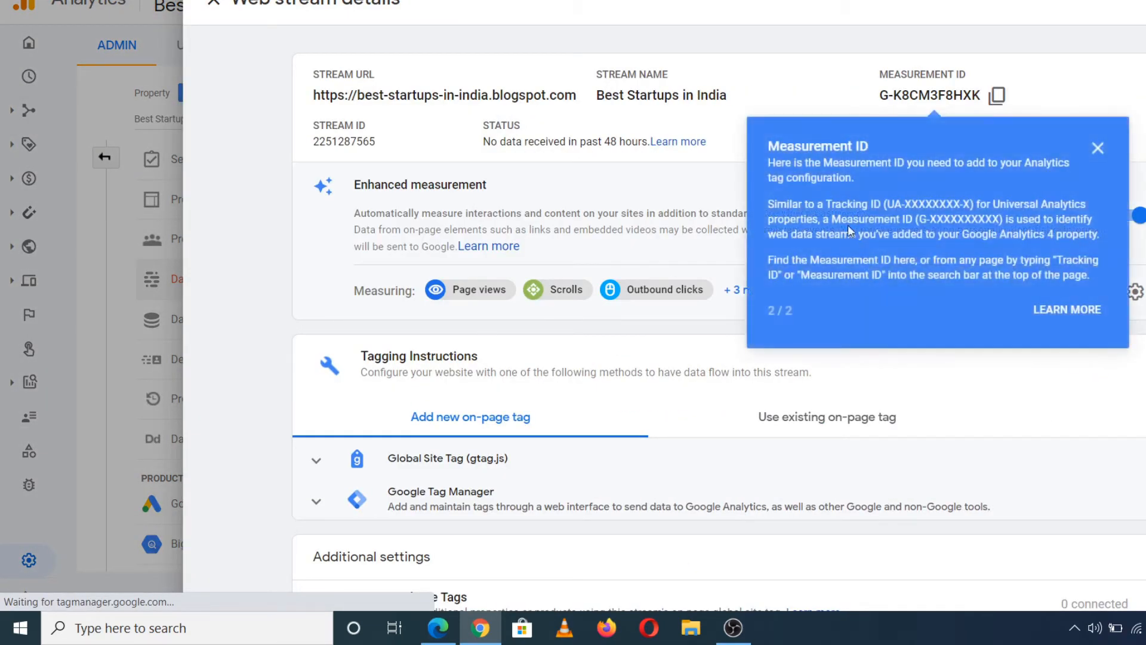
left_click(1096, 149)
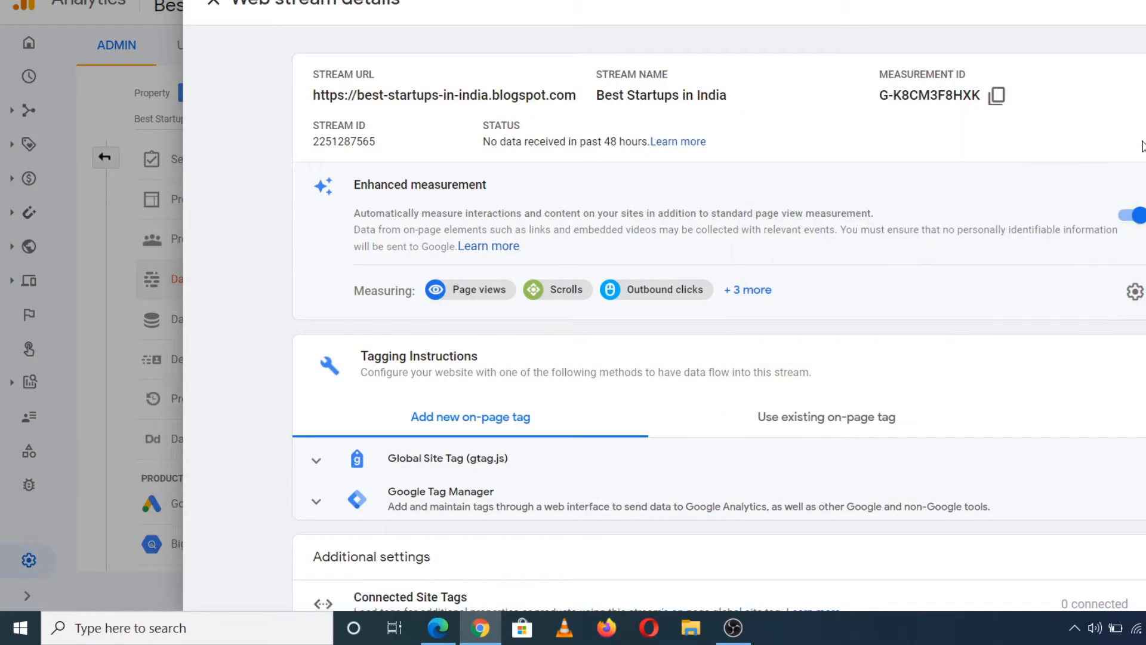
Step: Expand the Global Site Tag (gtag.js) instructions for adding a new on-page tag to the website
scroll(716, 310, "down", 2)
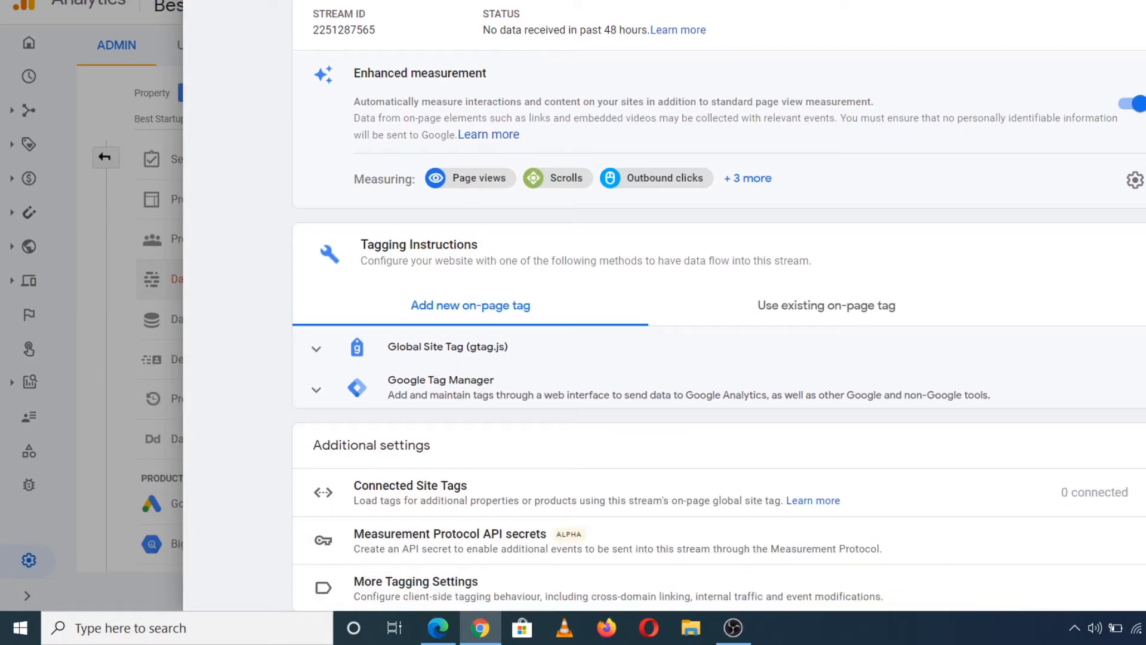
scroll(664, 306, "up", 2)
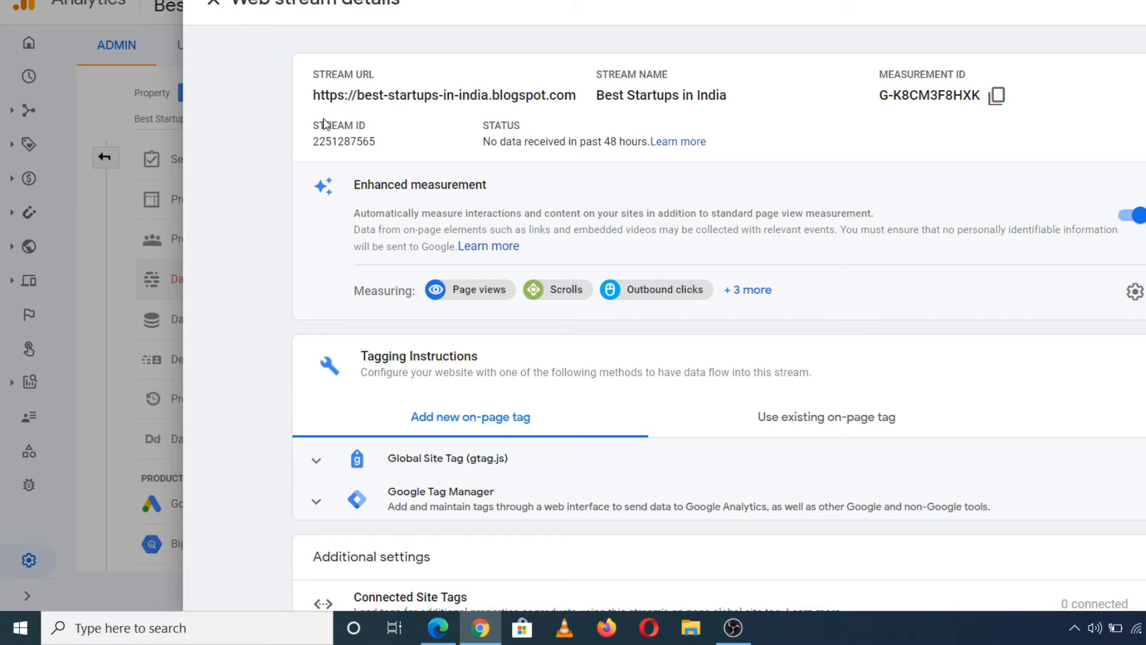
left_click(375, 466)
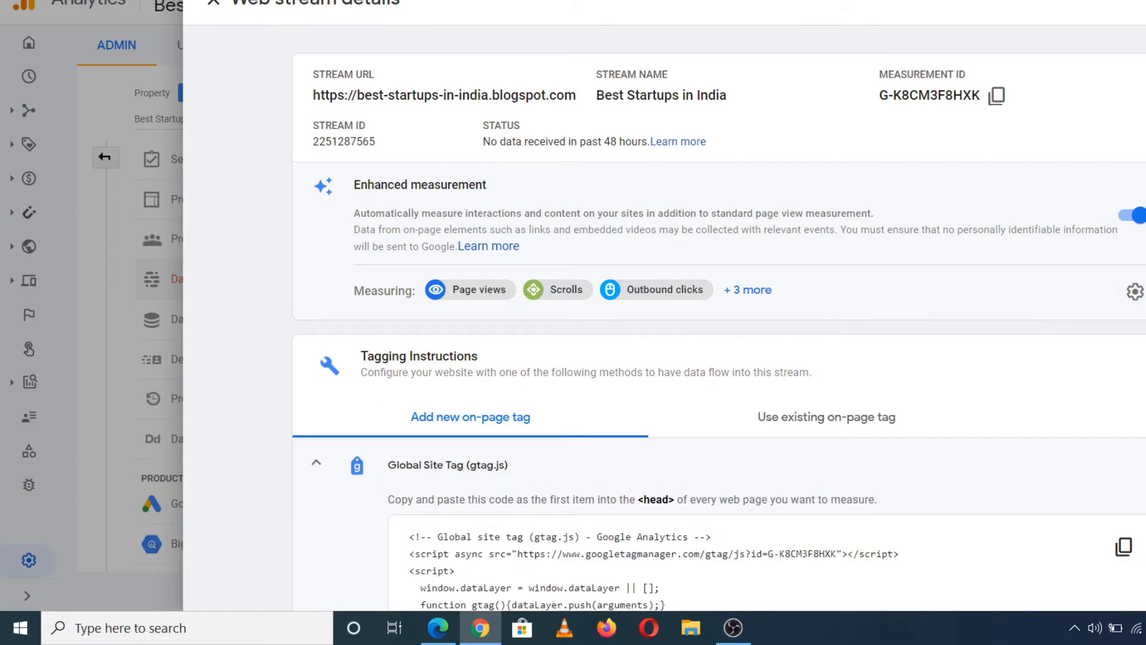
scroll(615, 126, "down", 5)
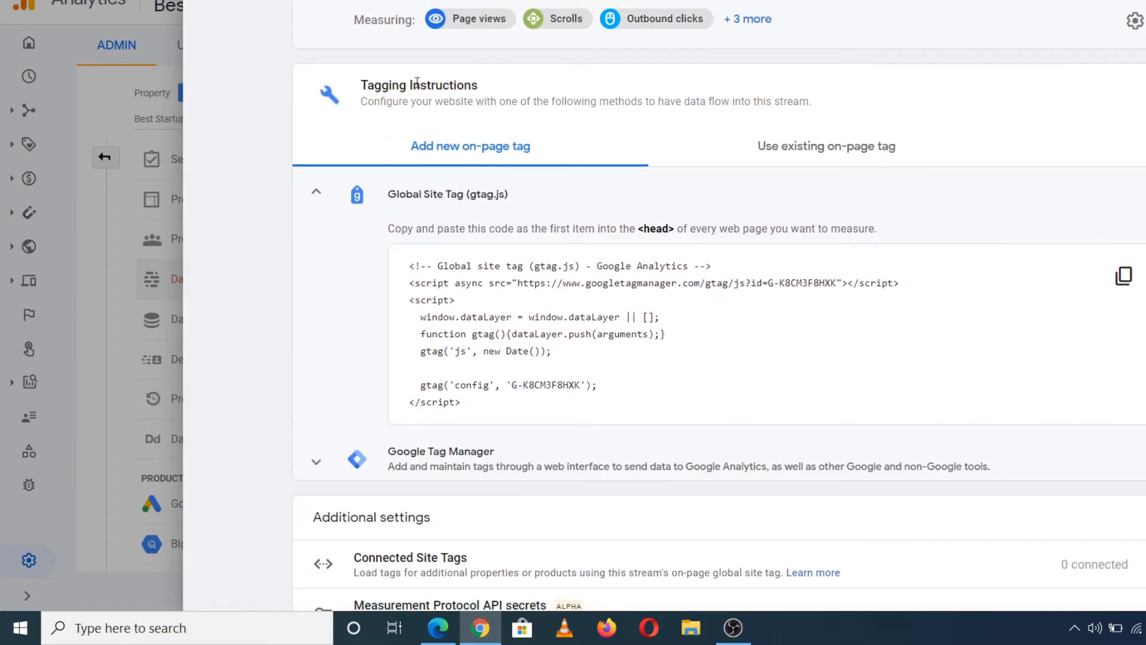
left_click_drag(361, 85, 451, 87)
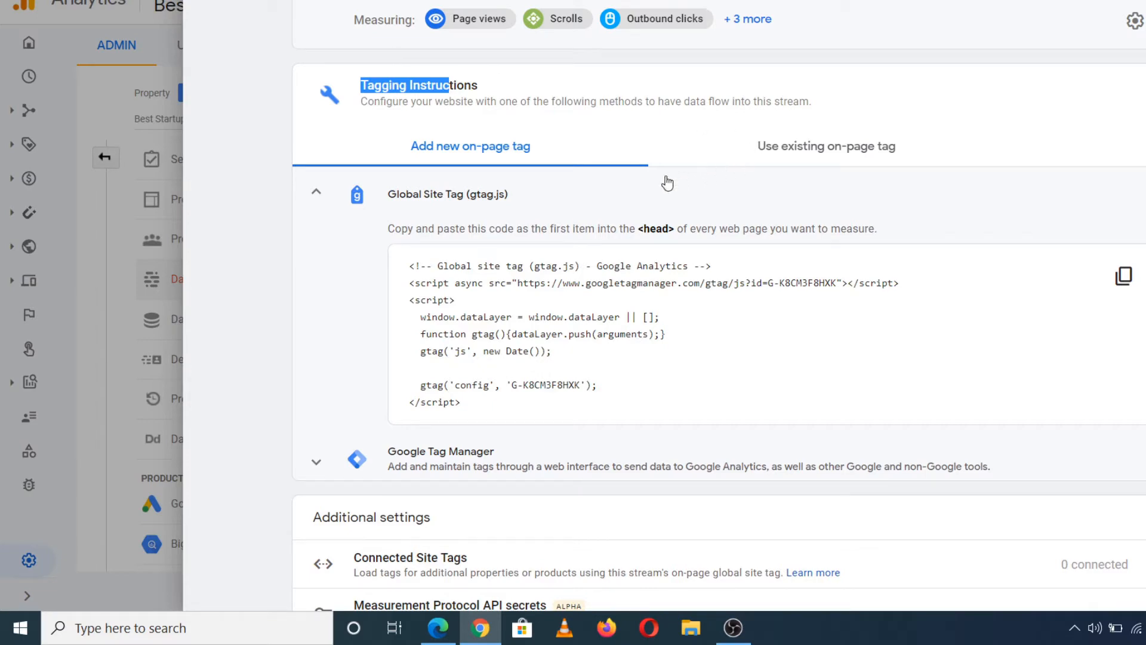
scroll(716, 322, "up", 4)
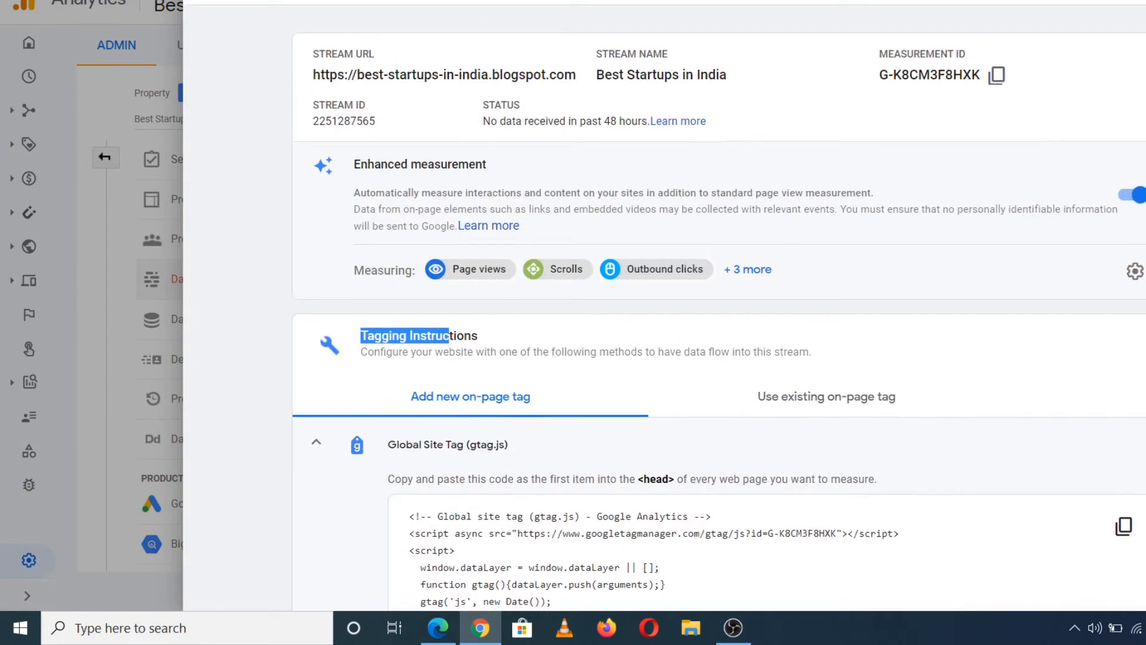
scroll(716, 322, "down", 5)
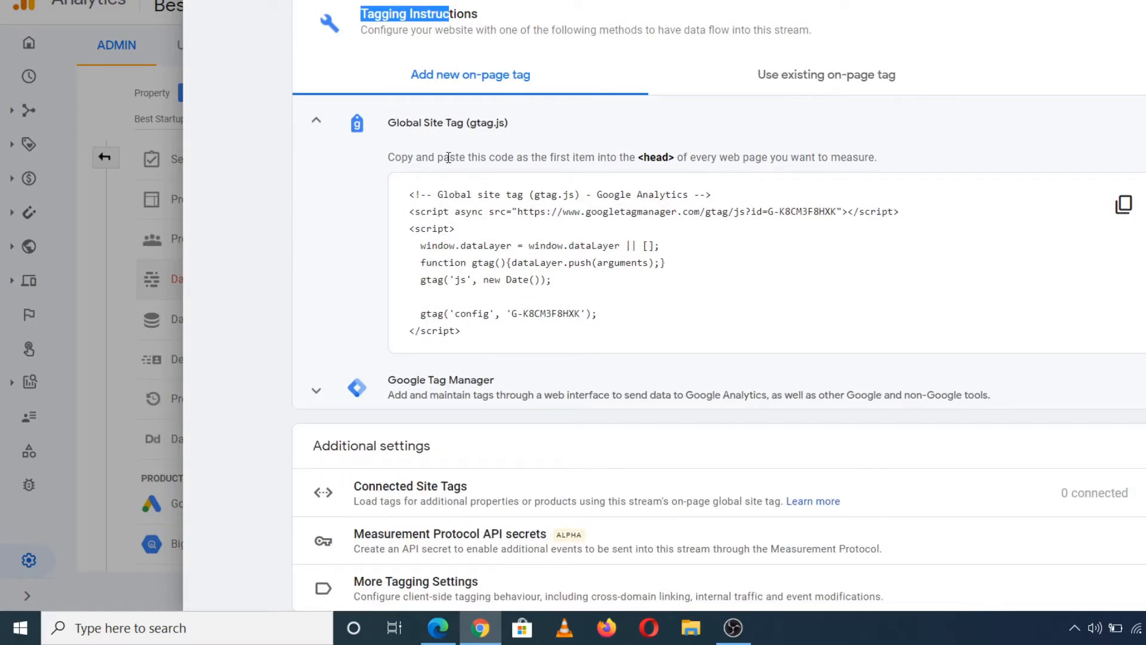
Step: Copy the complete Global Site Tag code snippet from the tagging instructions
left_click(430, 190)
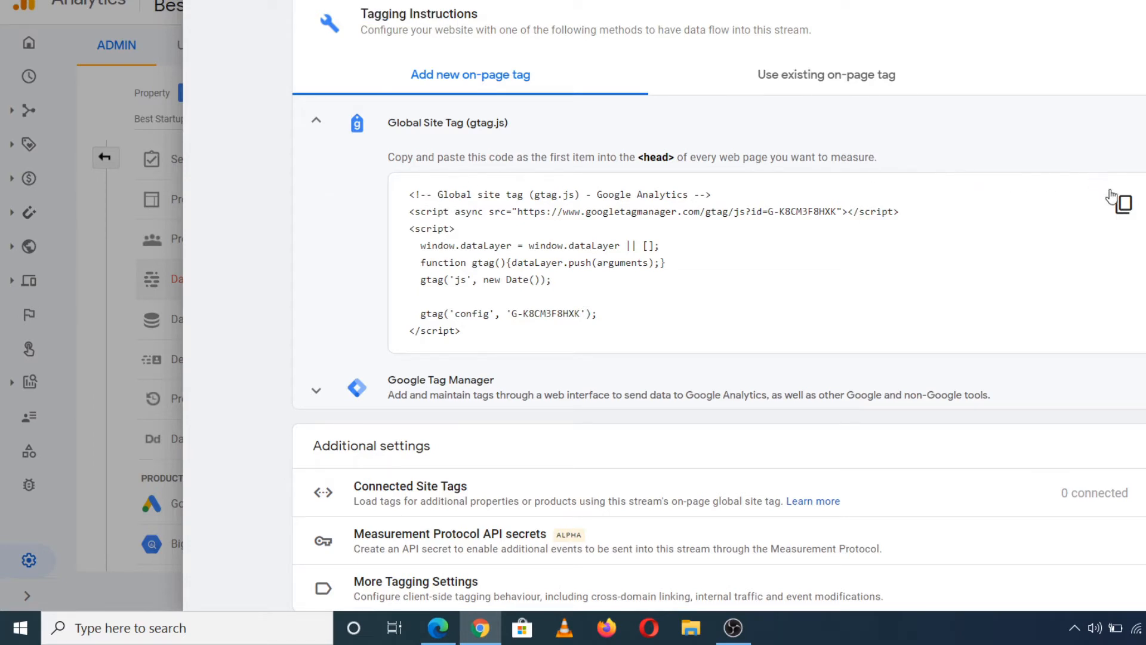
left_click(1125, 214)
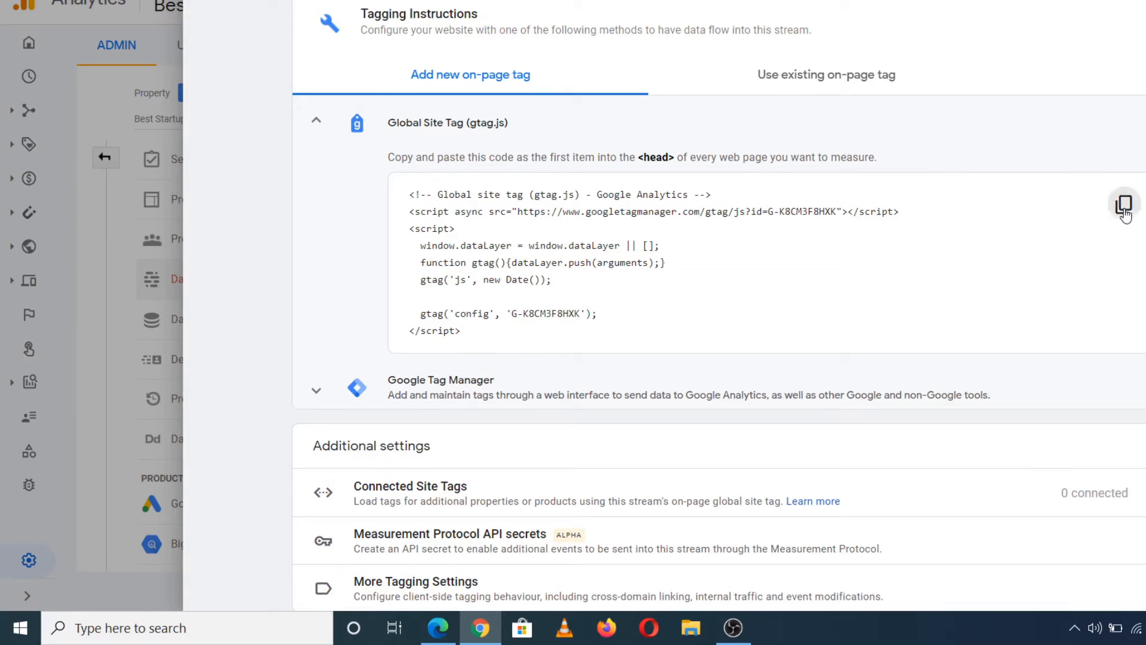
left_click(1125, 214)
left_click_drag(409, 193, 516, 350)
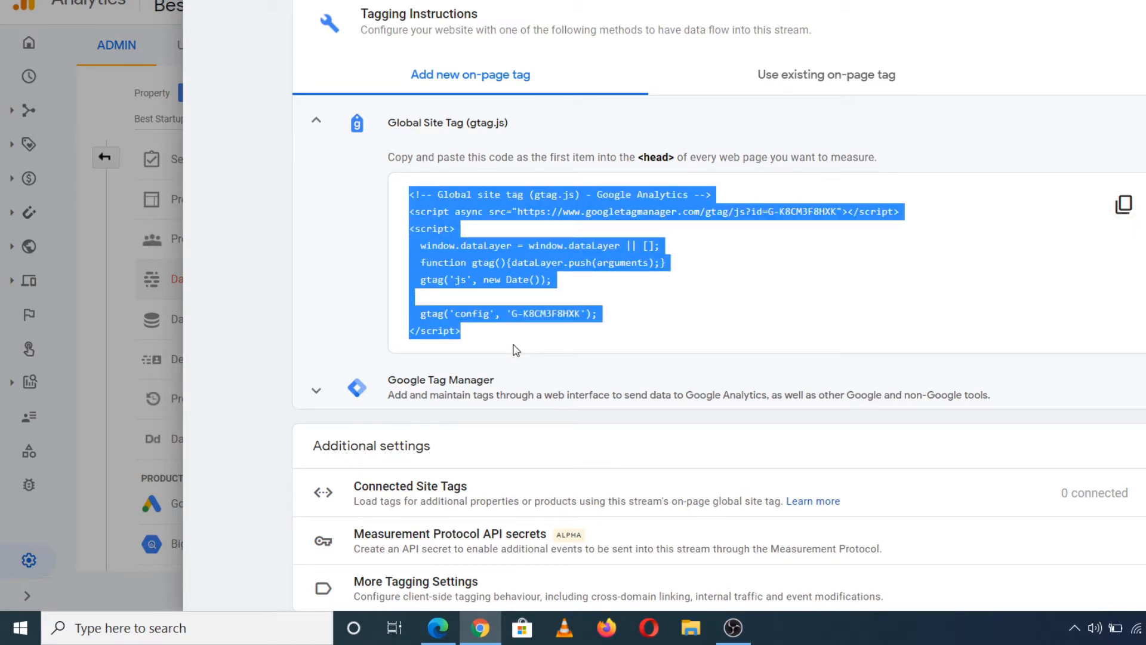
left_click(1121, 213)
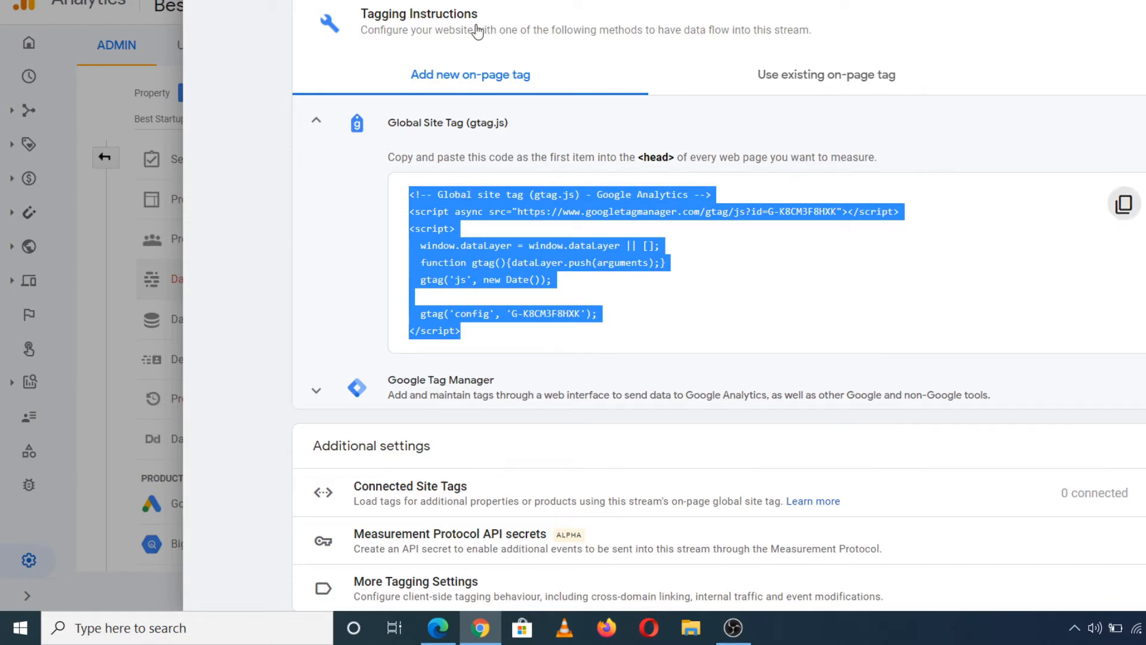
Step: Switch to Blogger and open the HTML of the blog's Contempo Light theme for editing
left_click(478, 31)
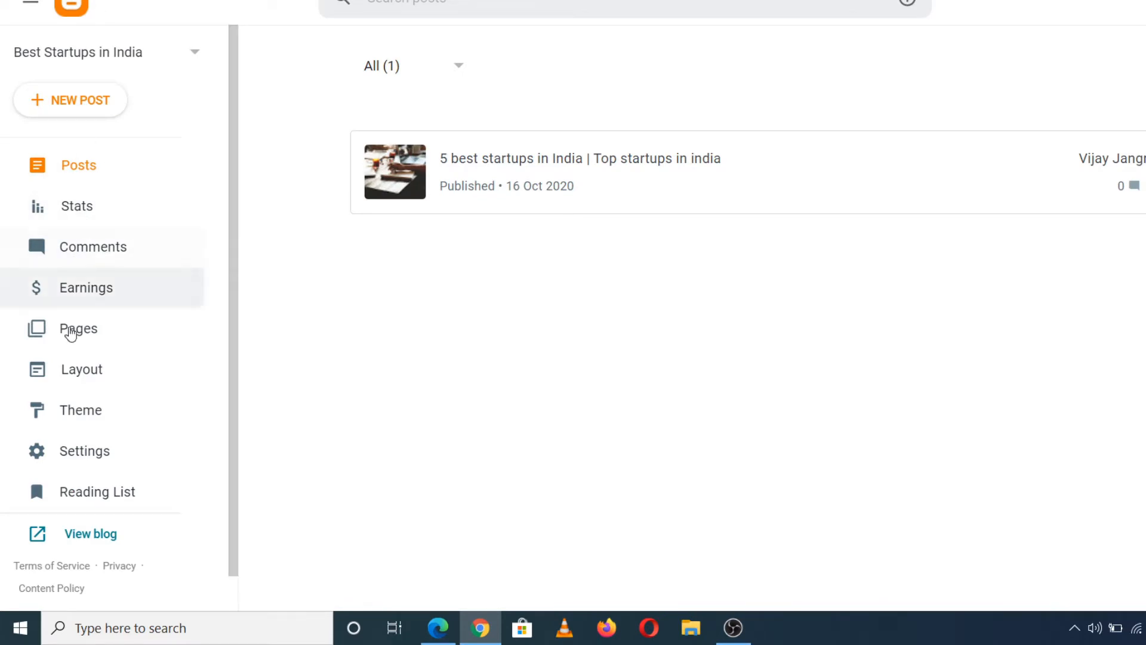
left_click(71, 411)
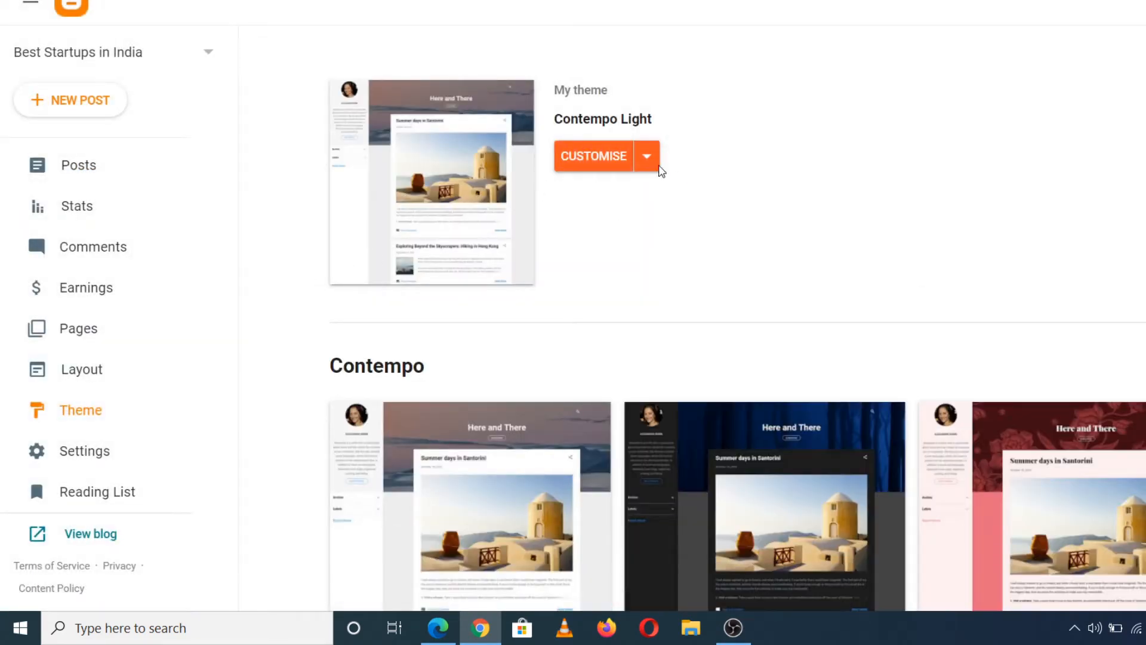
left_click(649, 165)
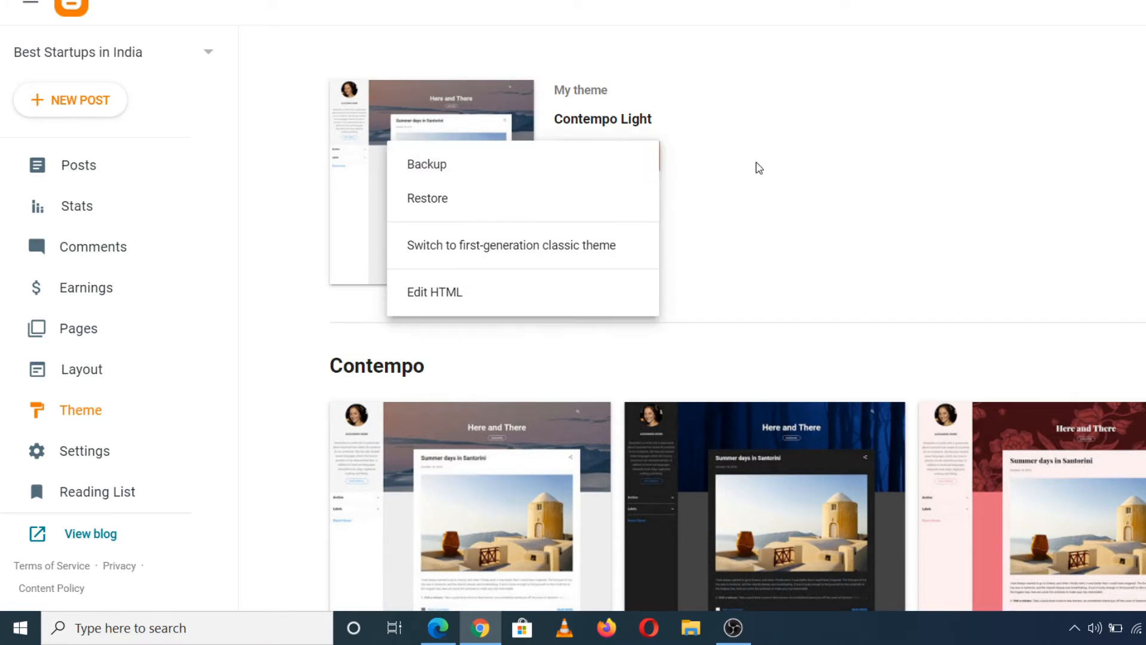
left_click(757, 169)
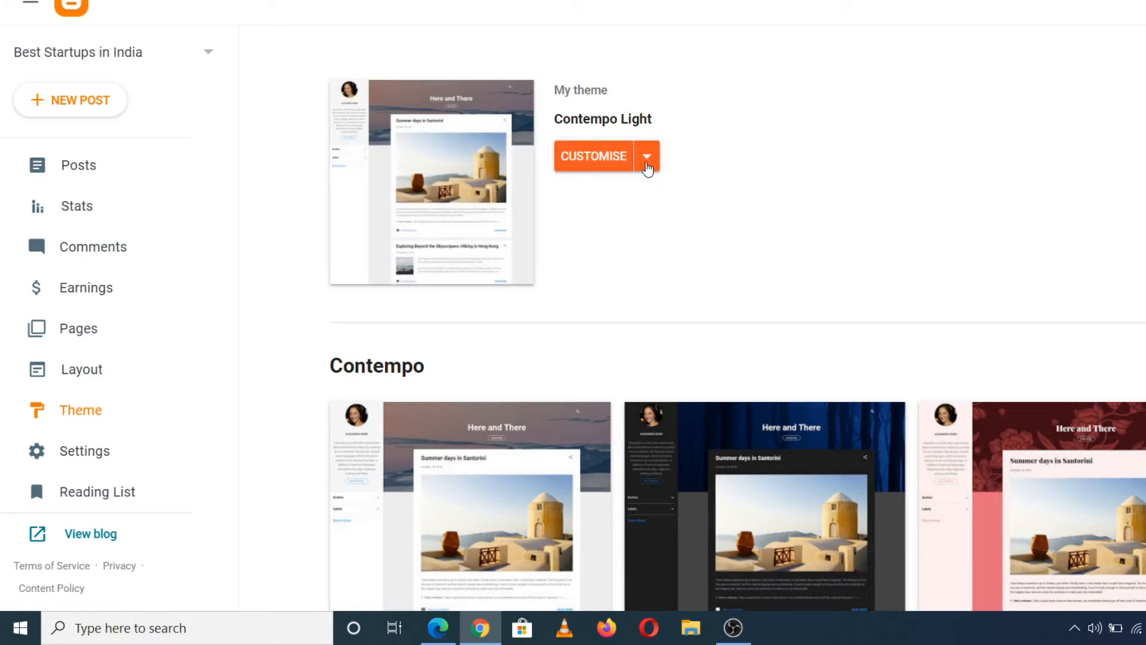
left_click(647, 167)
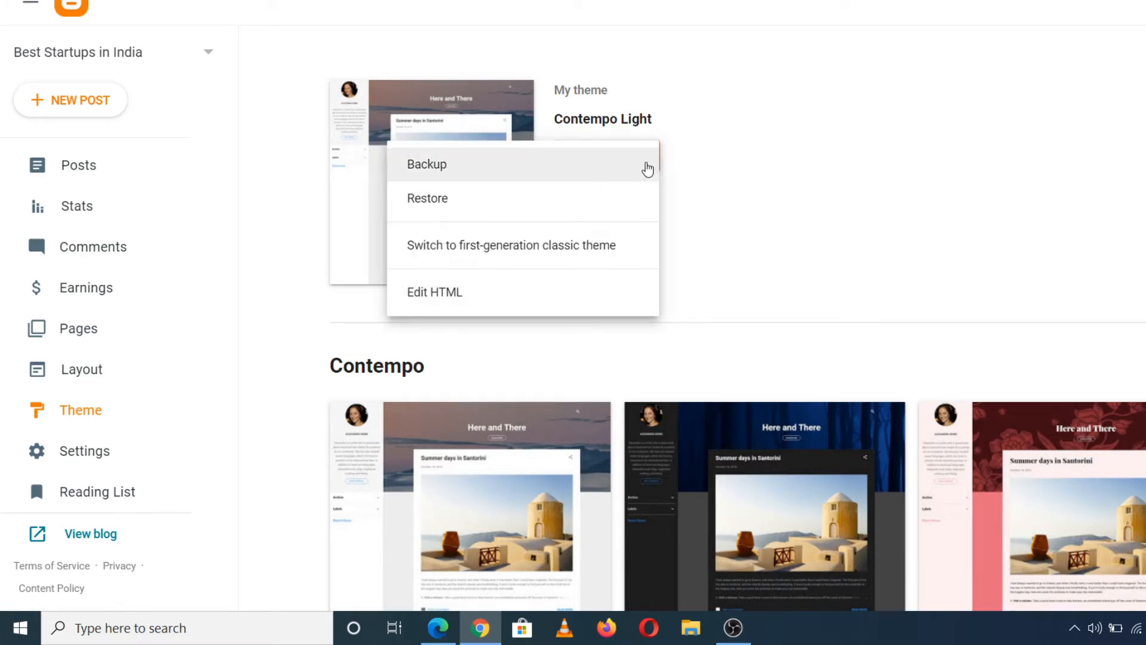
left_click(442, 308)
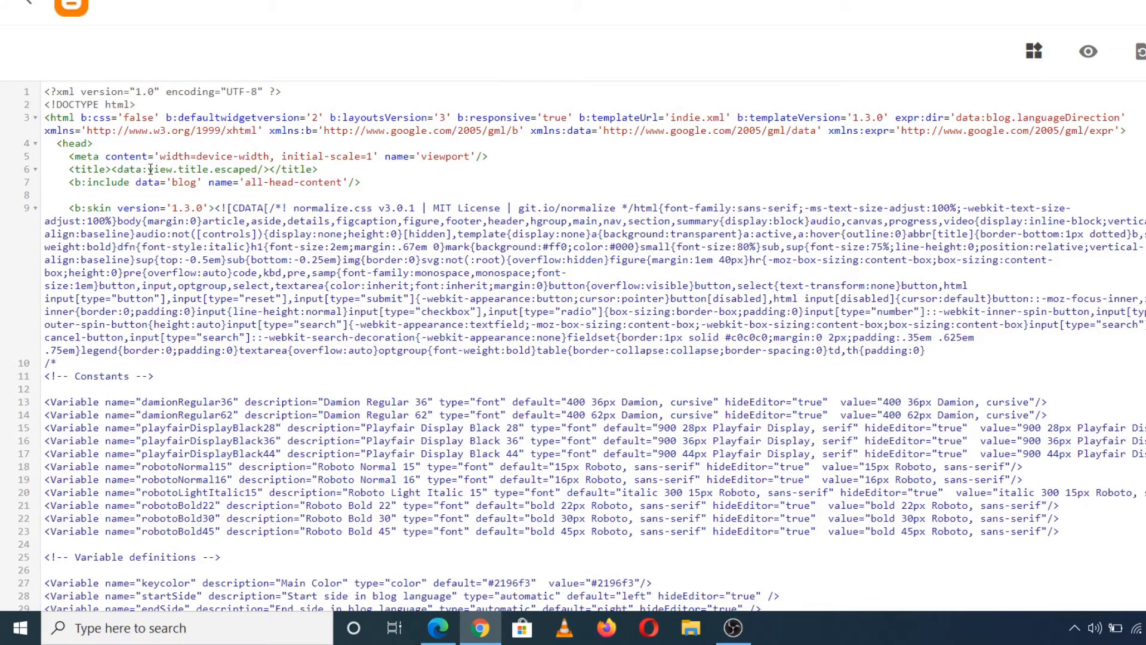
Step: Paste the copied Global Site Tag code on a new line directly below the opening <head> tag and save the theme
left_click_drag(90, 143, 56, 145)
left_click(108, 140)
scroll(55, 145, "up", 5)
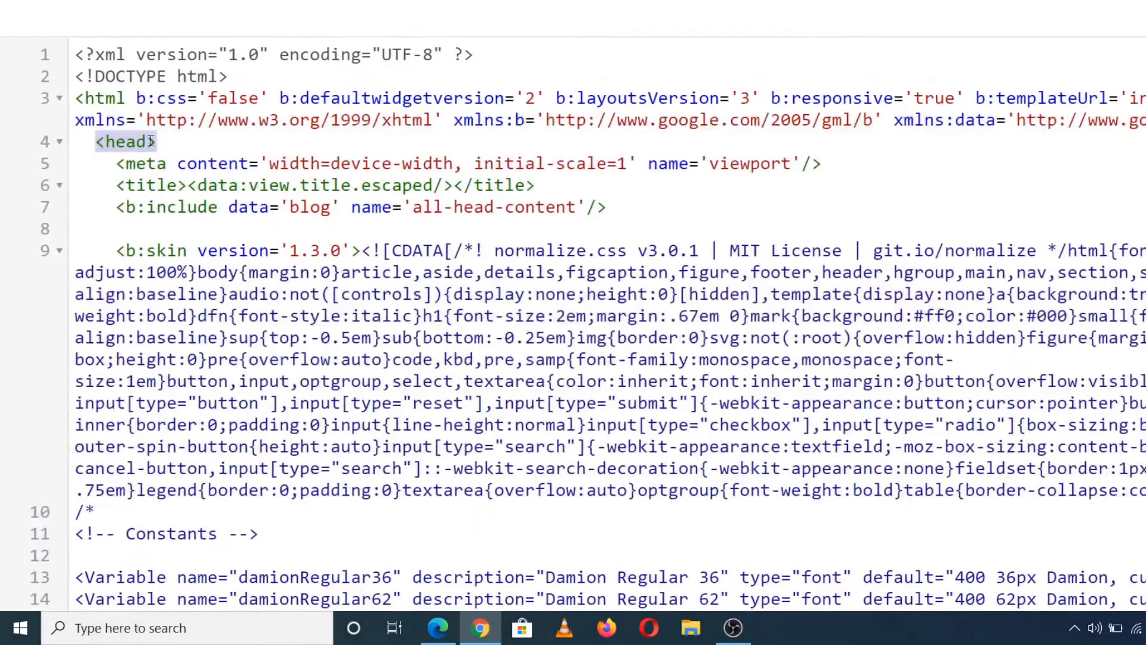
left_click(172, 142)
left_click_drag(172, 142, 96, 135)
left_click(171, 149)
key("Return")
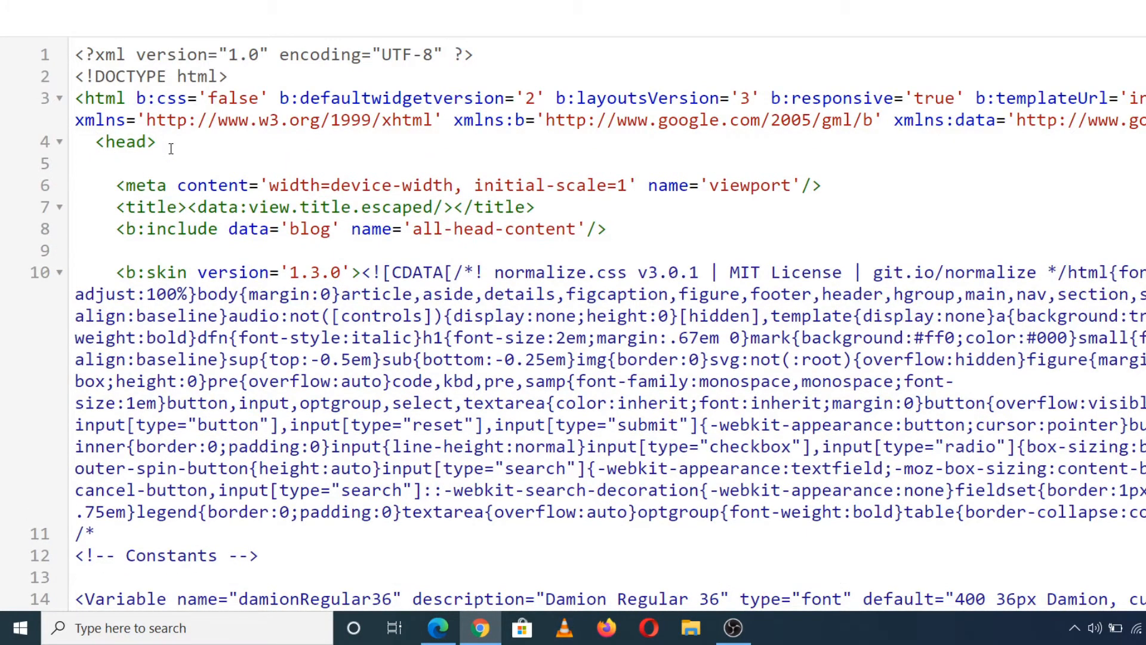
key("ctrl+v")
left_click(170, 339)
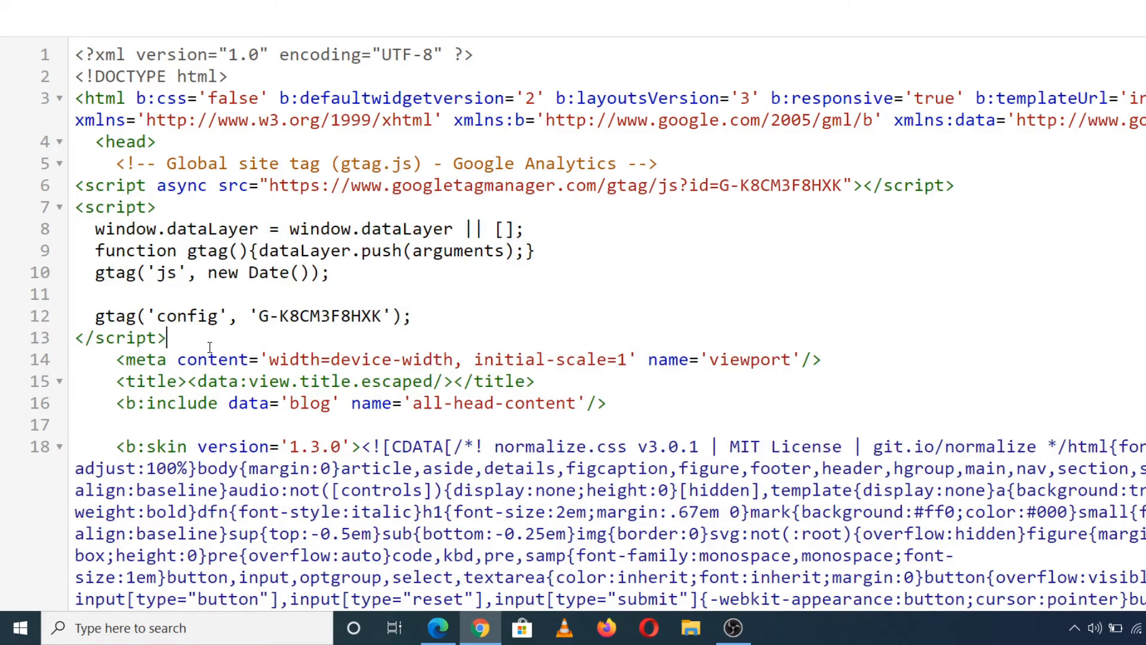
left_click_drag(210, 347, 94, 170)
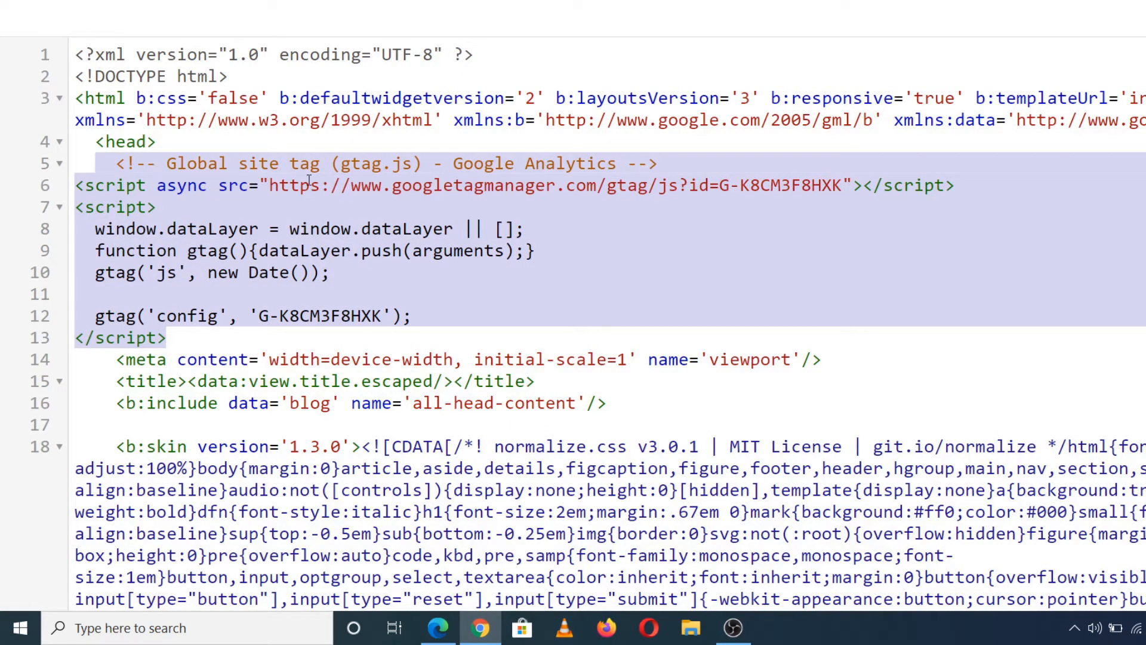
scroll(309, 180, "down", 5)
left_click(1145, 51)
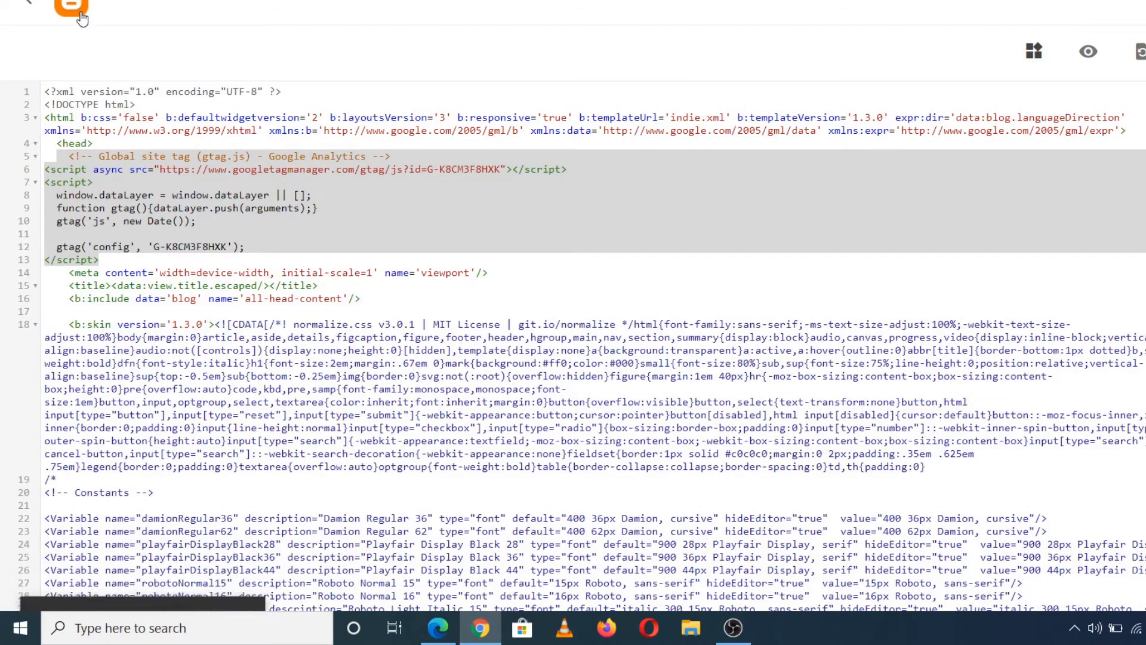
Step: Return to Google Analytics, leave the web stream details and bring up the Real-time overview for Best Startups in India
left_click(81, 13)
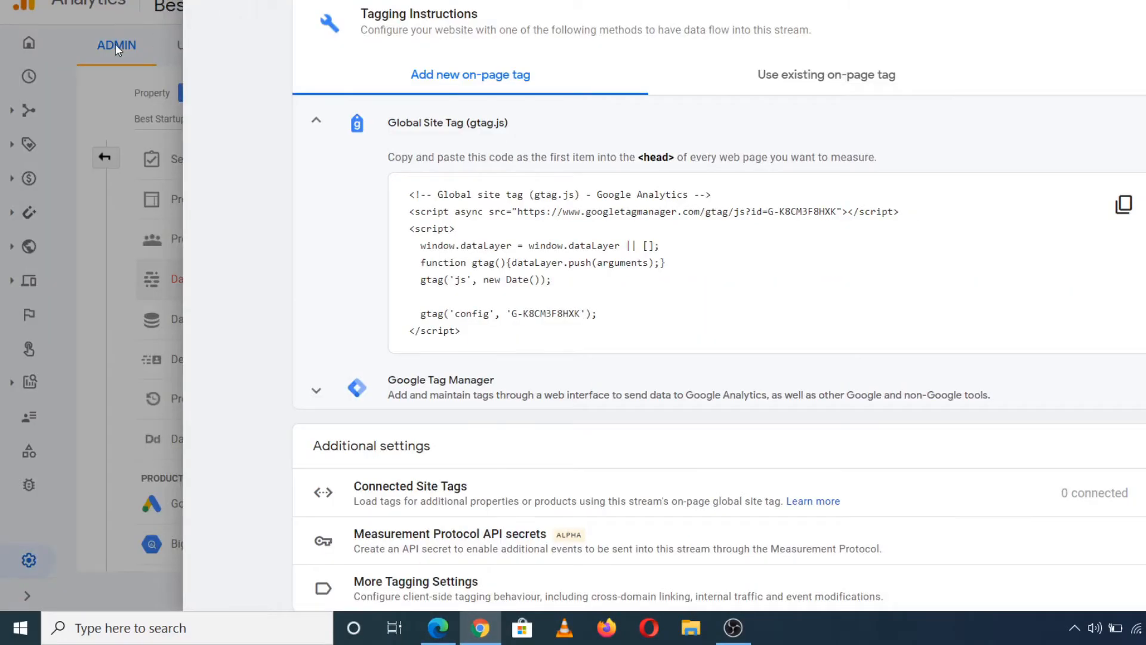
left_click(116, 44)
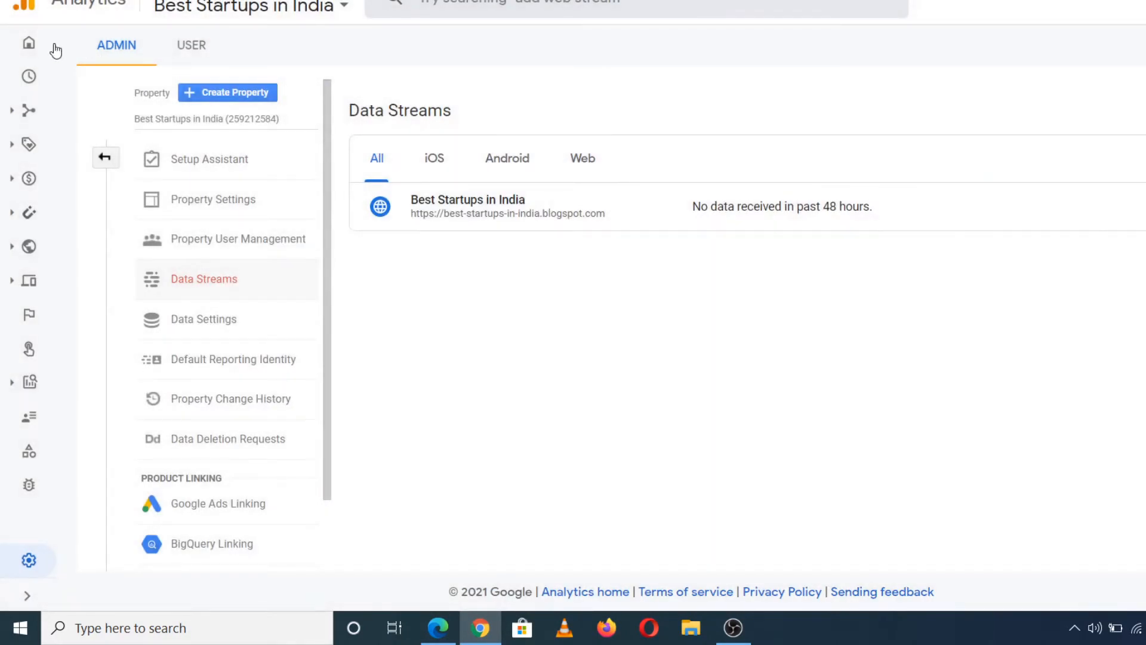
left_click(34, 51)
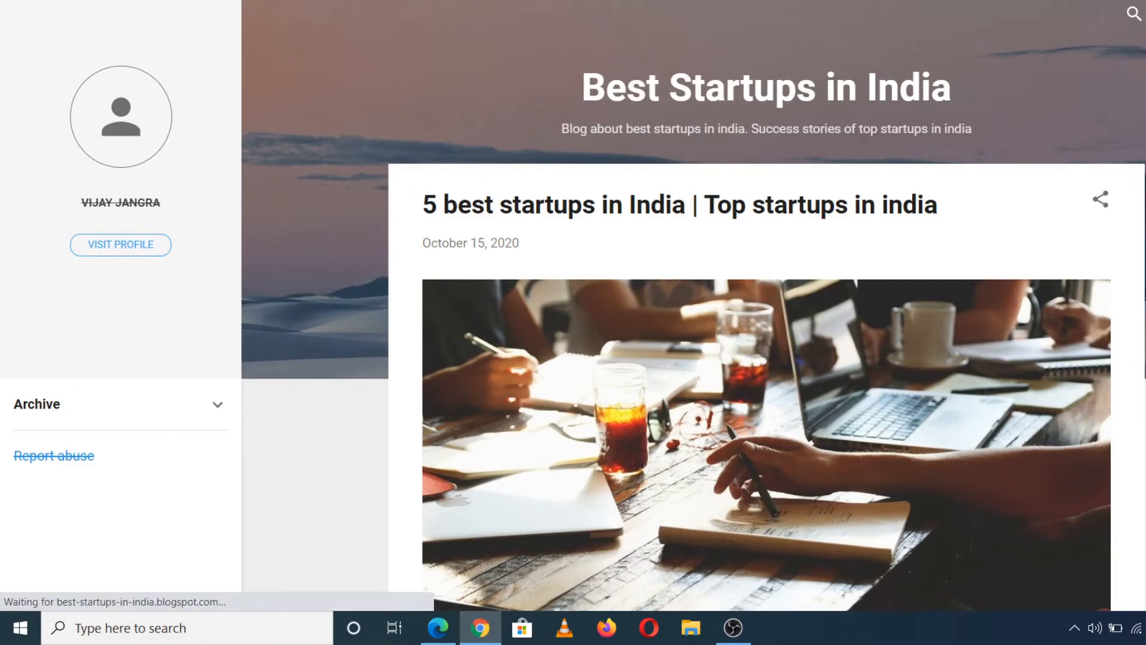
key("ctrl+Tab")
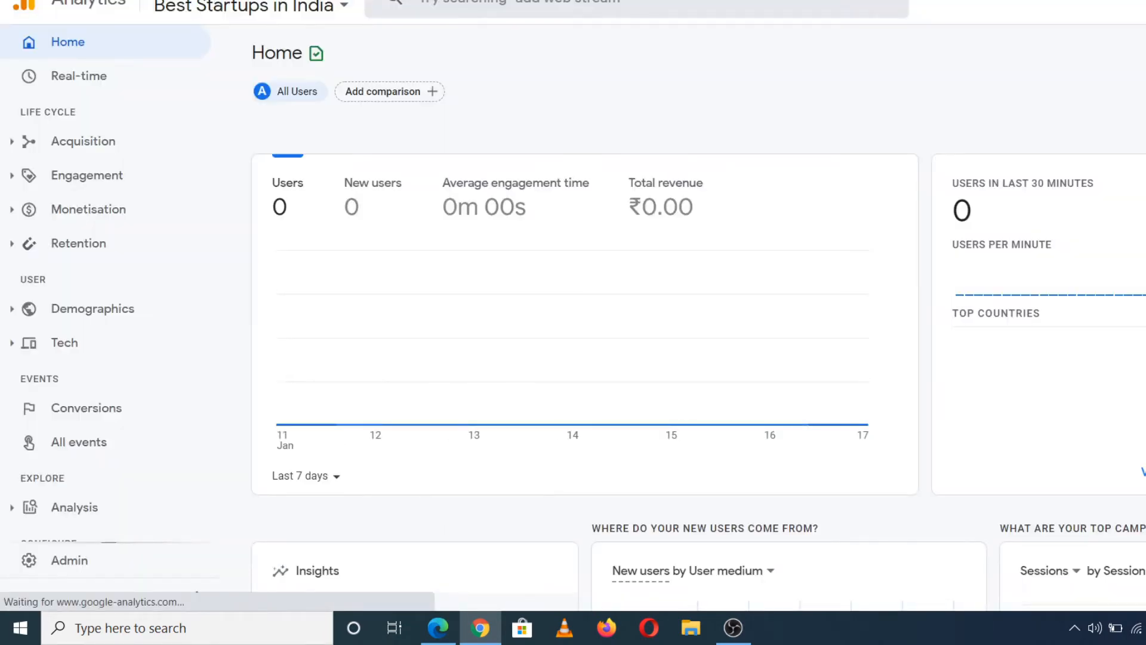
left_click(39, 81)
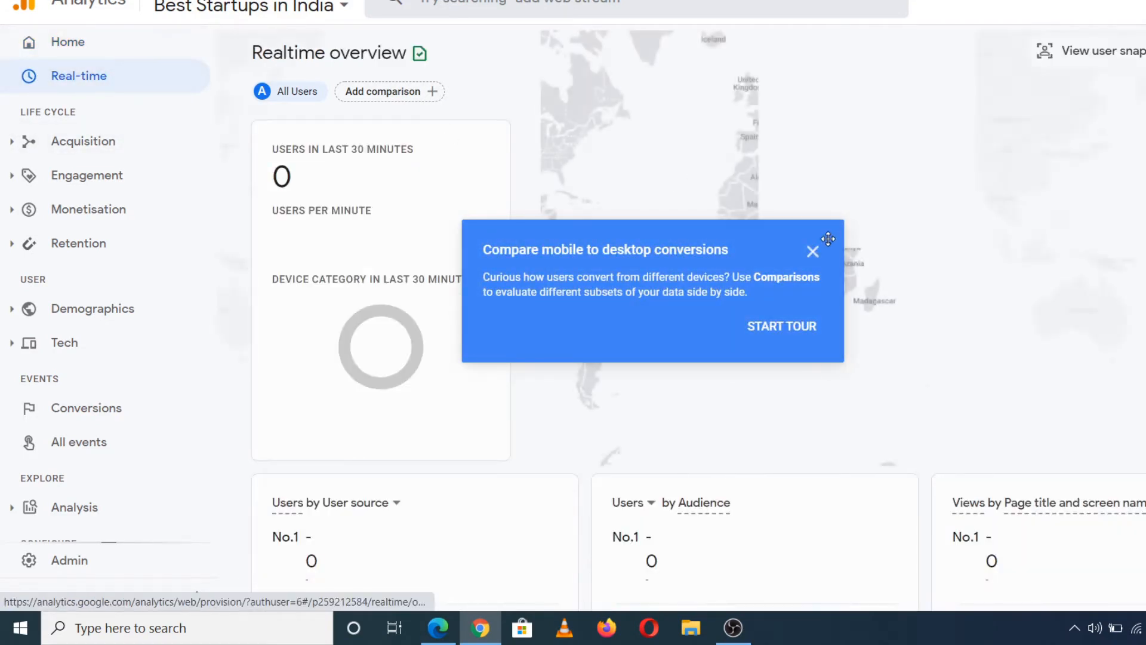
left_click(812, 251)
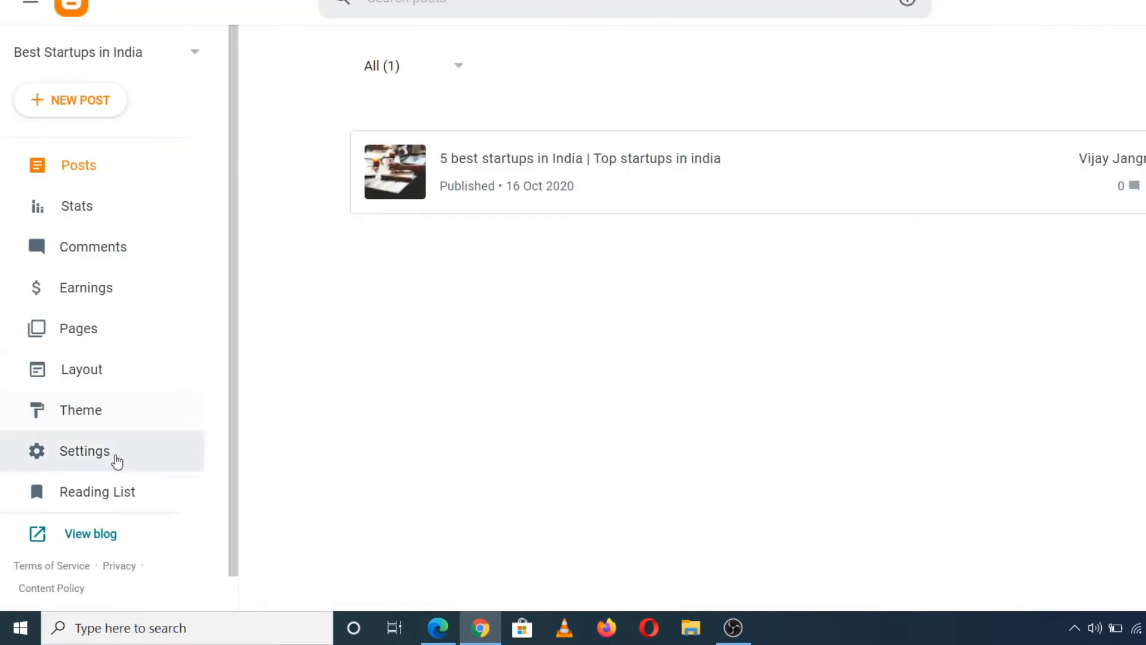
Step: Open the live blog in a new tab from Blogger and return to the Analytics Real-time overview to check for the visit
right_click(82, 539)
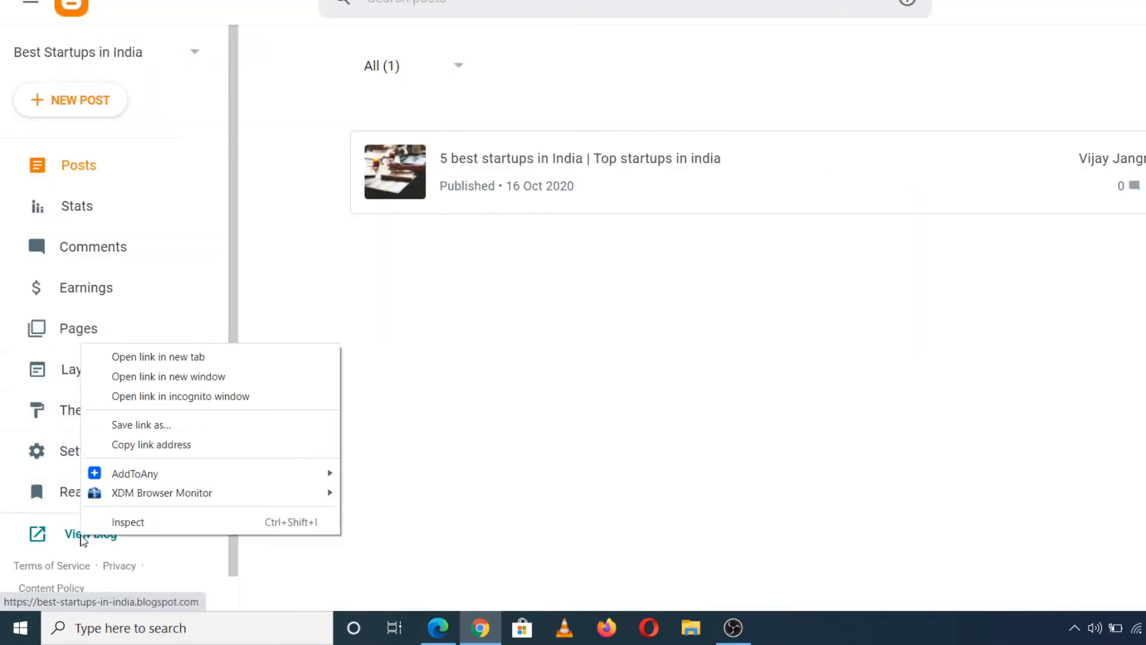
left_click(146, 358)
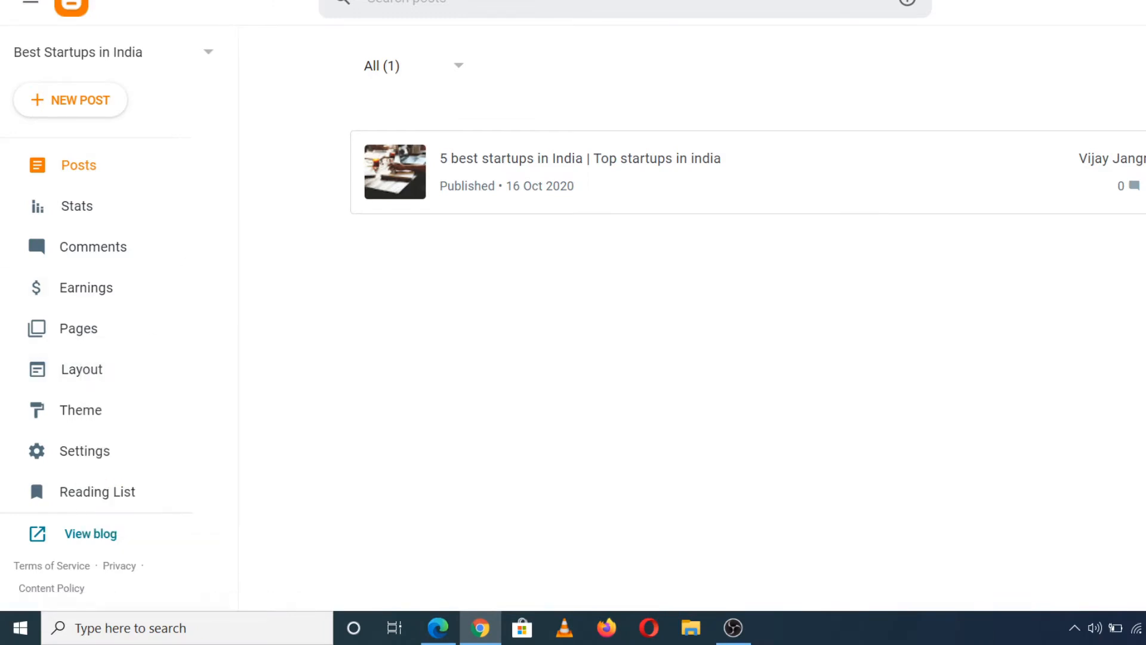
key("ctrl+Tab")
key("ctrl+Tab")
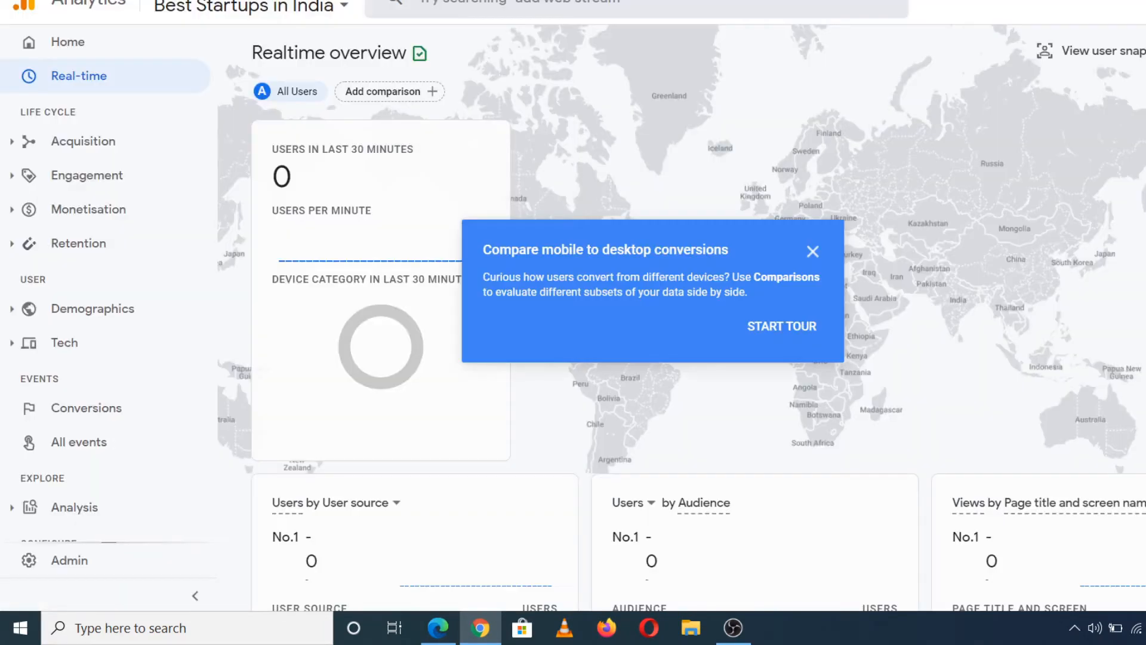
Step: Dismiss the comparison tour prompt and examine the user count and device category in the Realtime overview
left_click(814, 252)
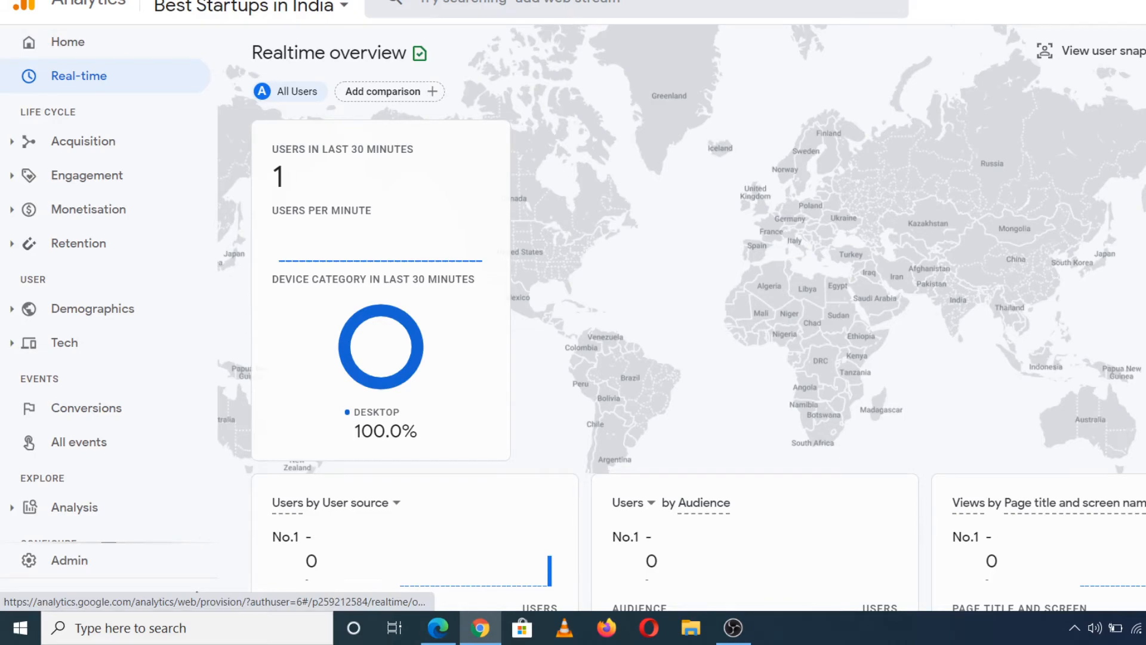
scroll(681, 328, "down", 5)
scroll(681, 328, "up", 5)
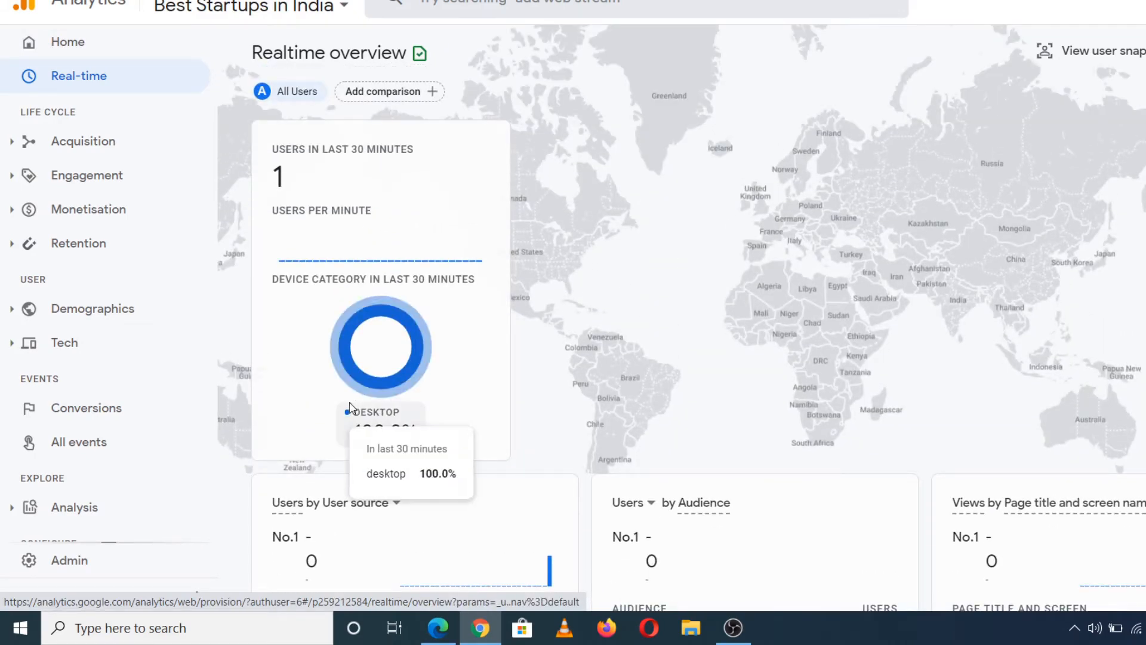
left_click_drag(346, 410, 410, 420)
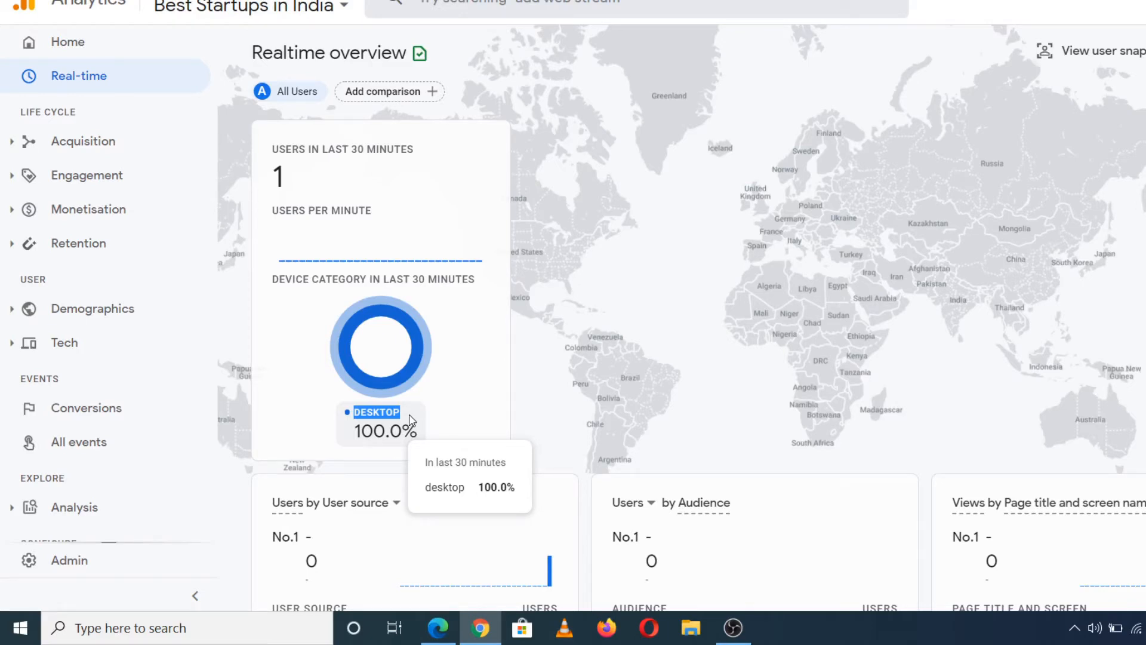
Step: Switch to the WordPress dashboard in Edge and search the add-plugins directory for the Insert Headers and Footers plugin
left_click(441, 637)
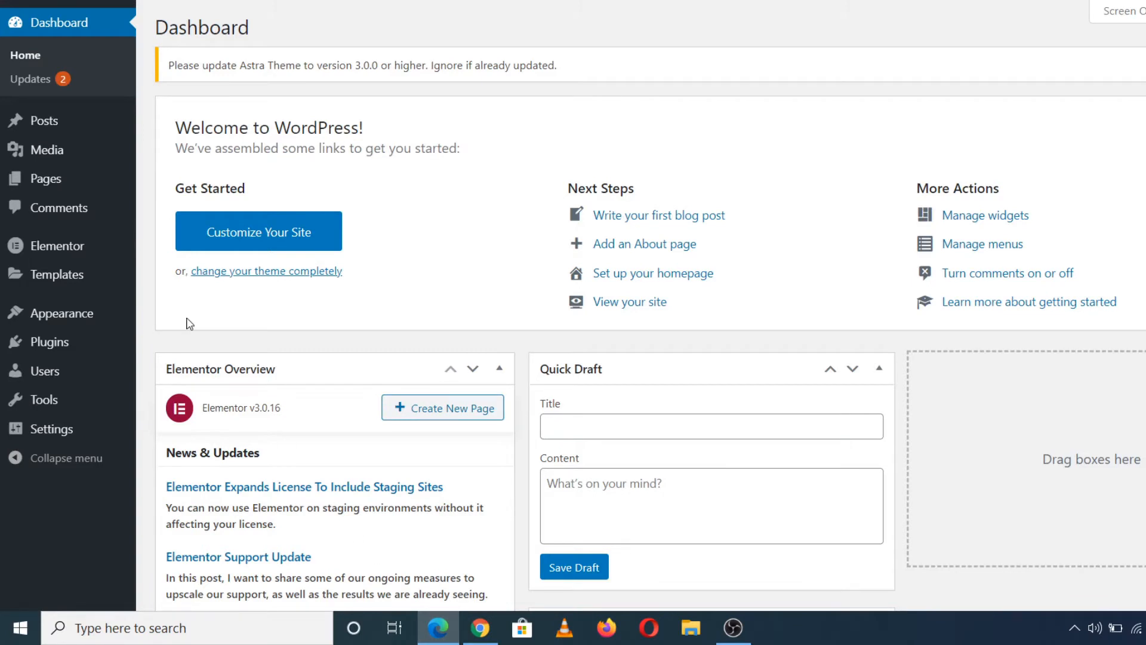
mouse_move(103, 349)
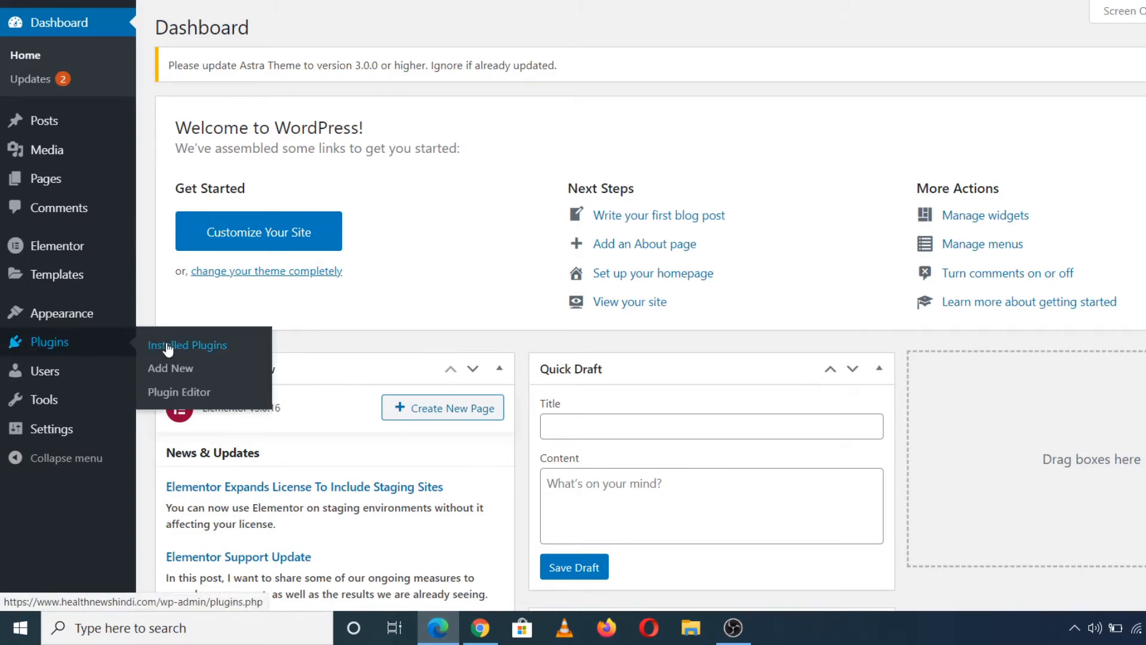
left_click(178, 369)
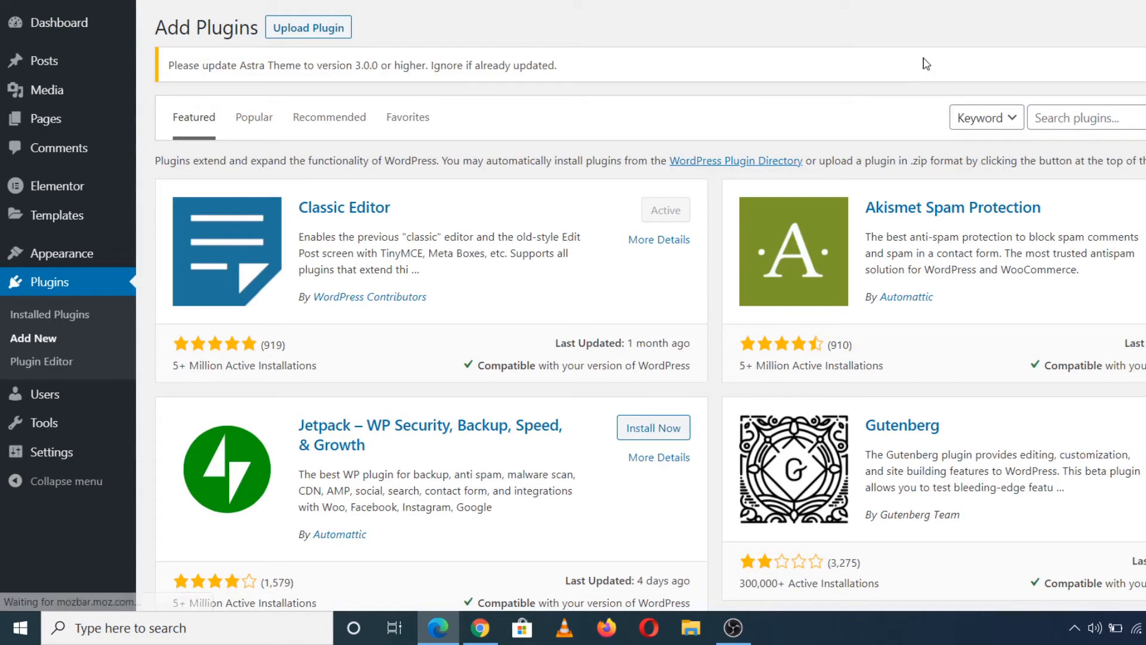
left_click(1084, 115)
type("Inser")
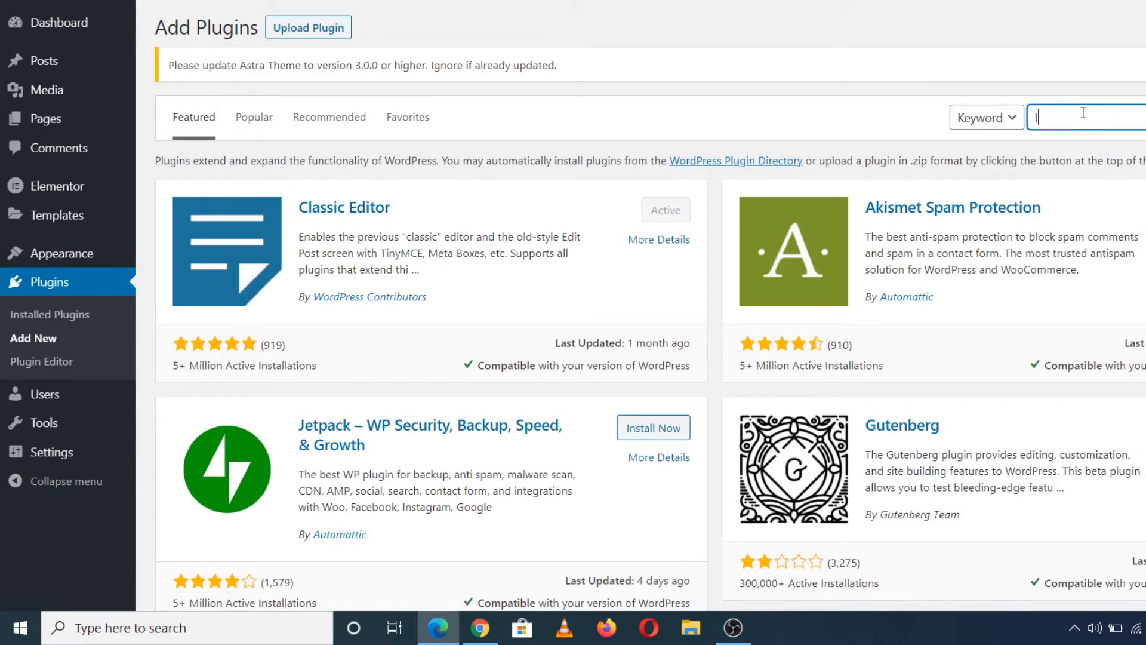
type("t Header and Fo")
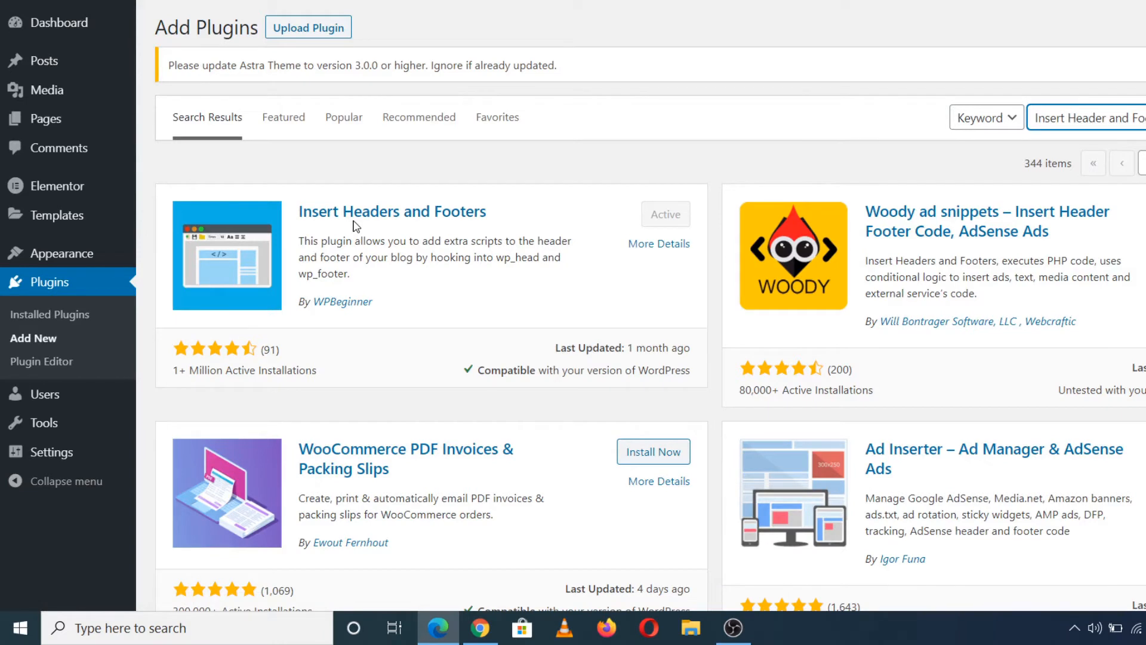
Step: Open the Insert Headers and Footers settings and review the Global site tag code in the header scripts
mouse_move(88, 454)
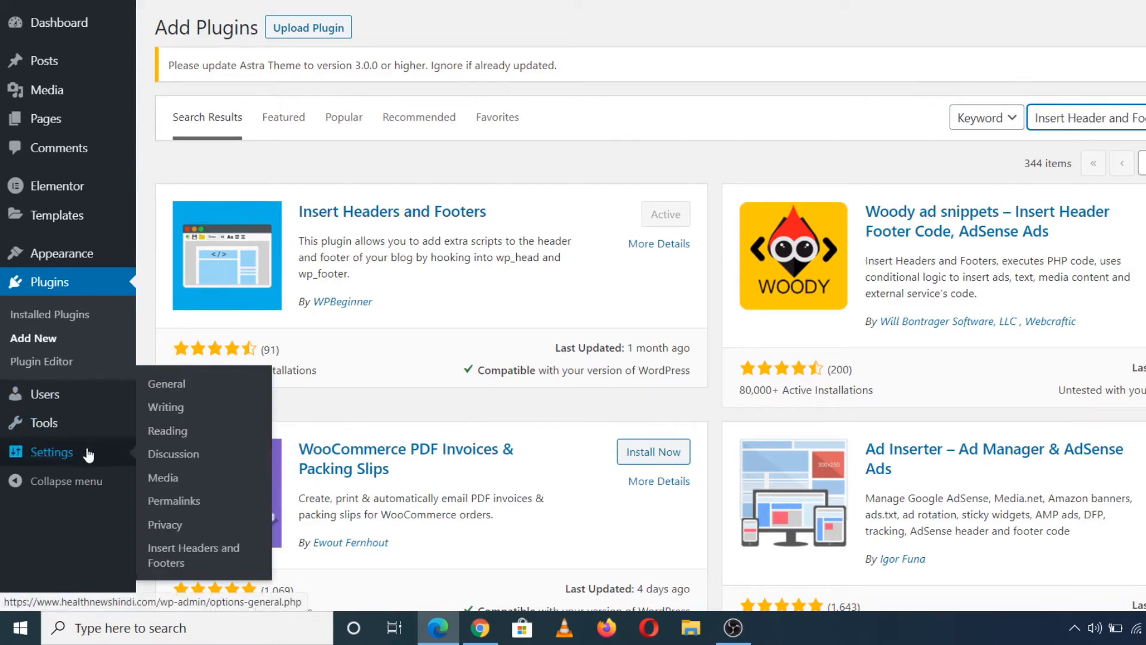
left_click(175, 557)
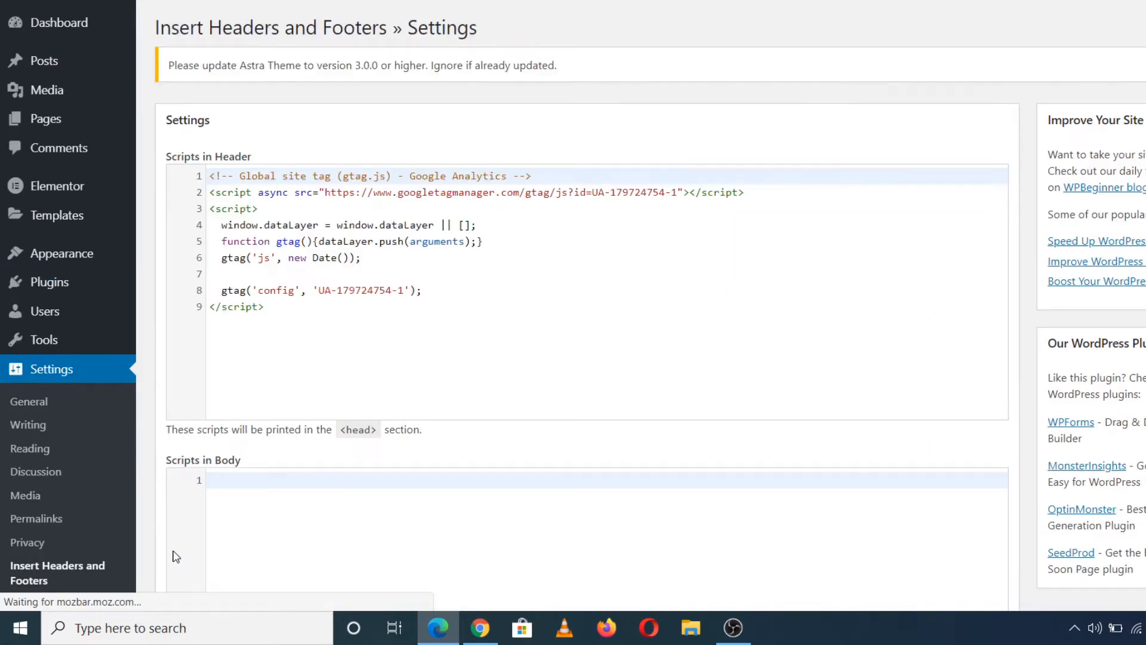
left_click(348, 327)
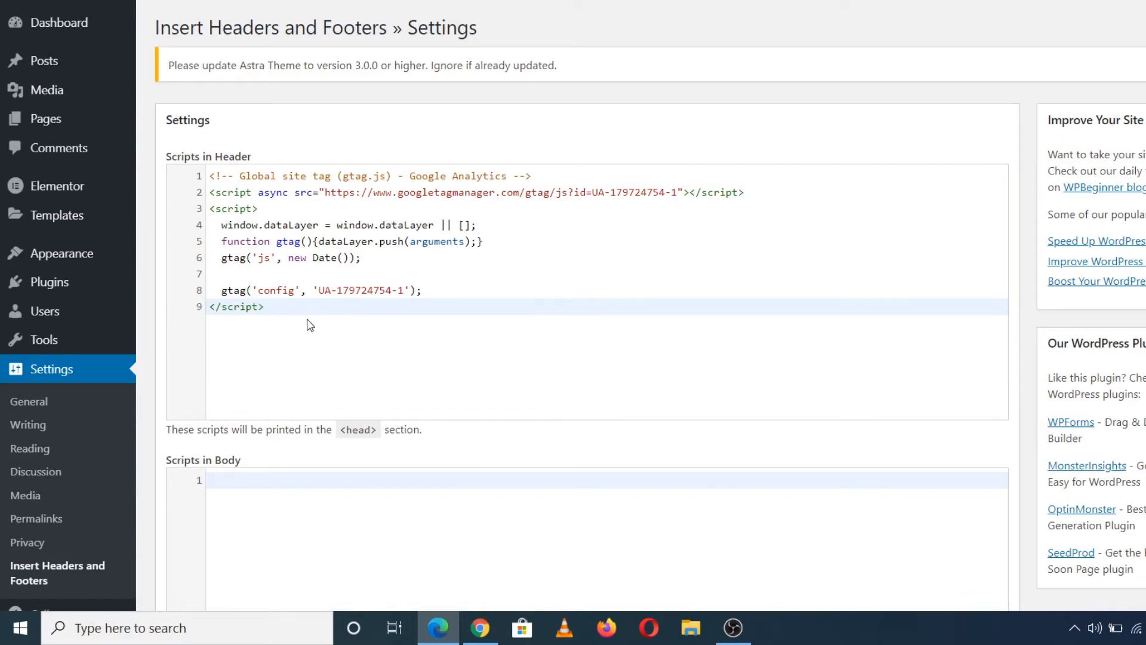
left_click_drag(309, 325, 204, 175)
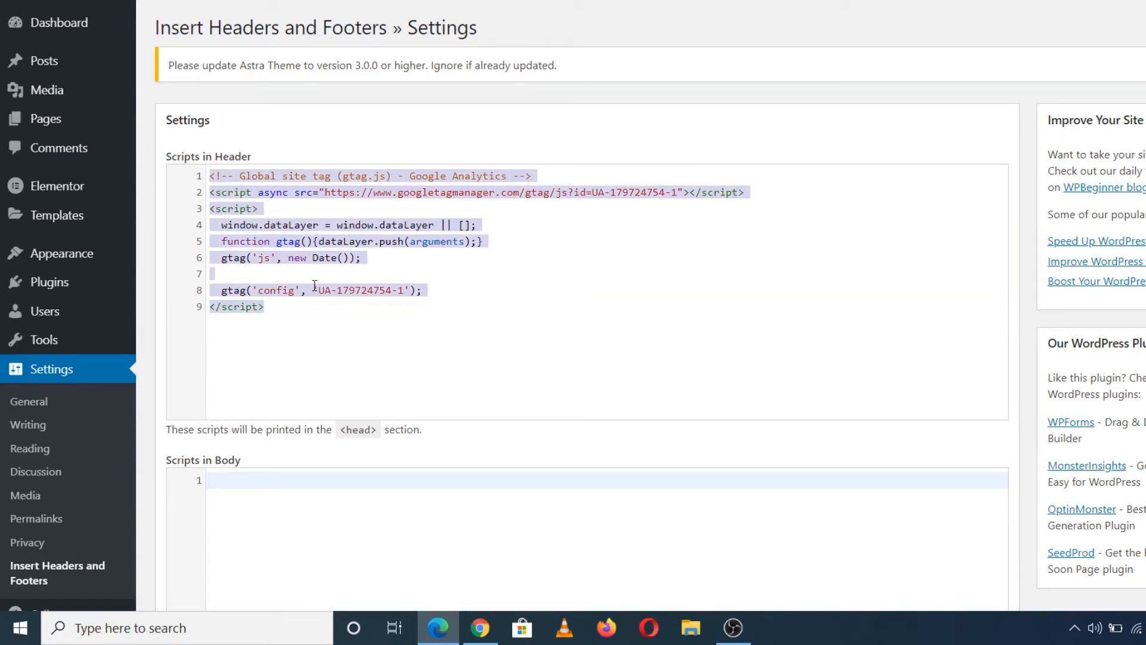
left_click(322, 354)
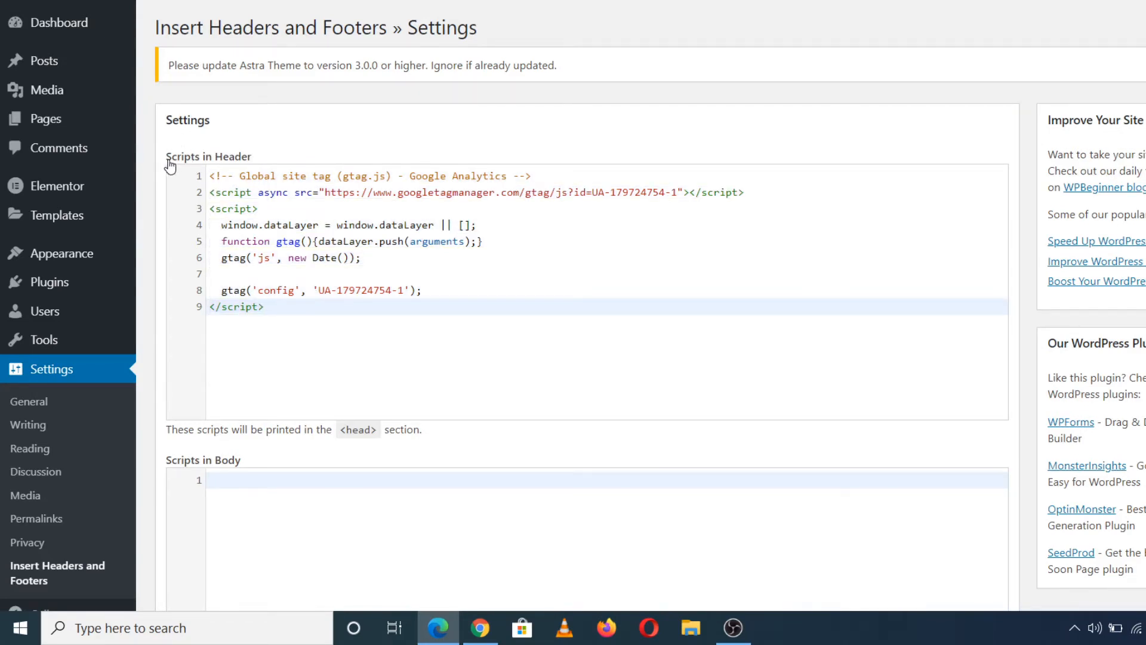
Step: Cut the Global site tag code from the header scripts and paste it back into the same field
left_click_drag(169, 161, 266, 156)
left_click(259, 305)
left_click_drag(302, 325, 202, 179)
key("ctrl+x")
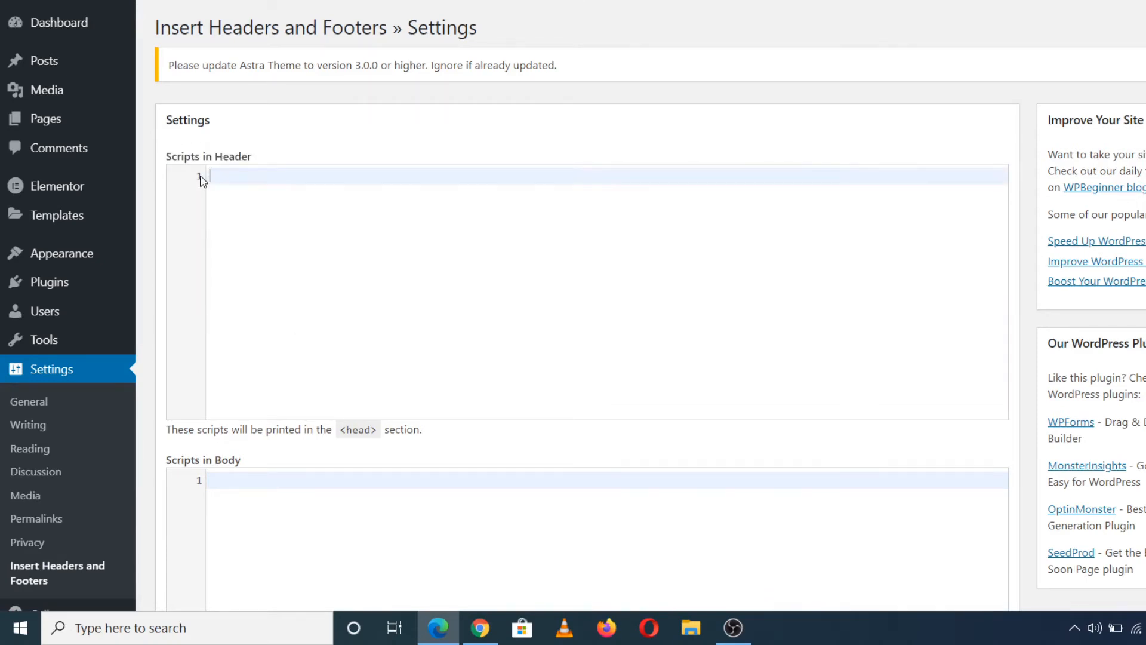
key("ctrl+v")
scroll(327, 511, "down", 10)
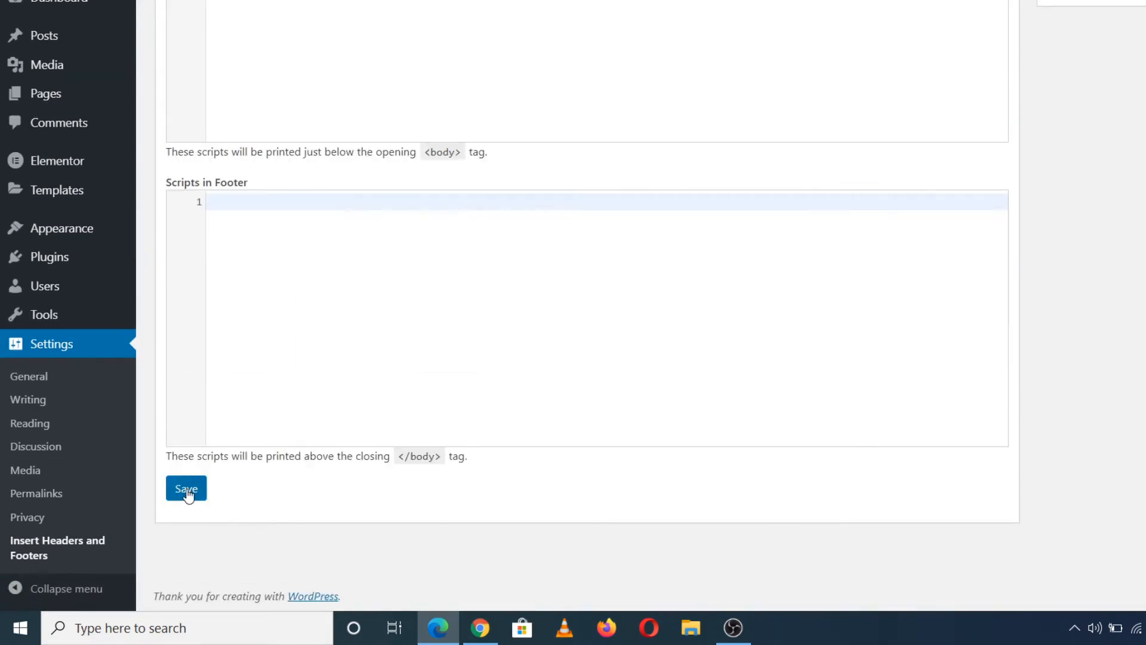
left_click(187, 490)
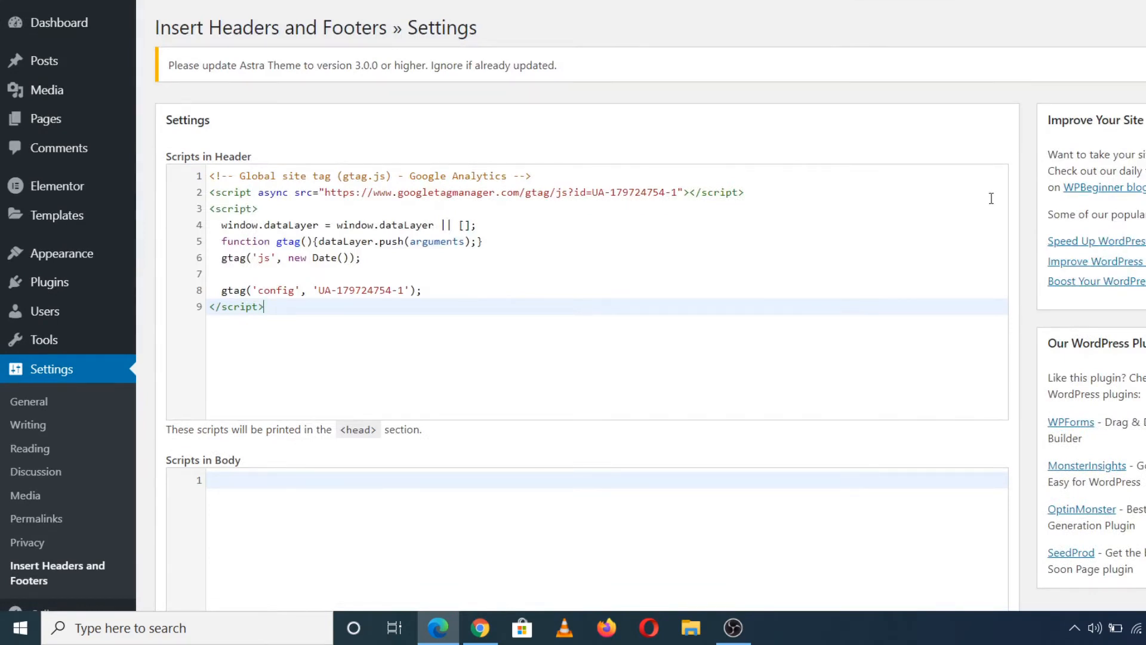
Step: Switch back to Chrome, search for "google search console" in a new tab and start Search Console from its official page
left_click(481, 633)
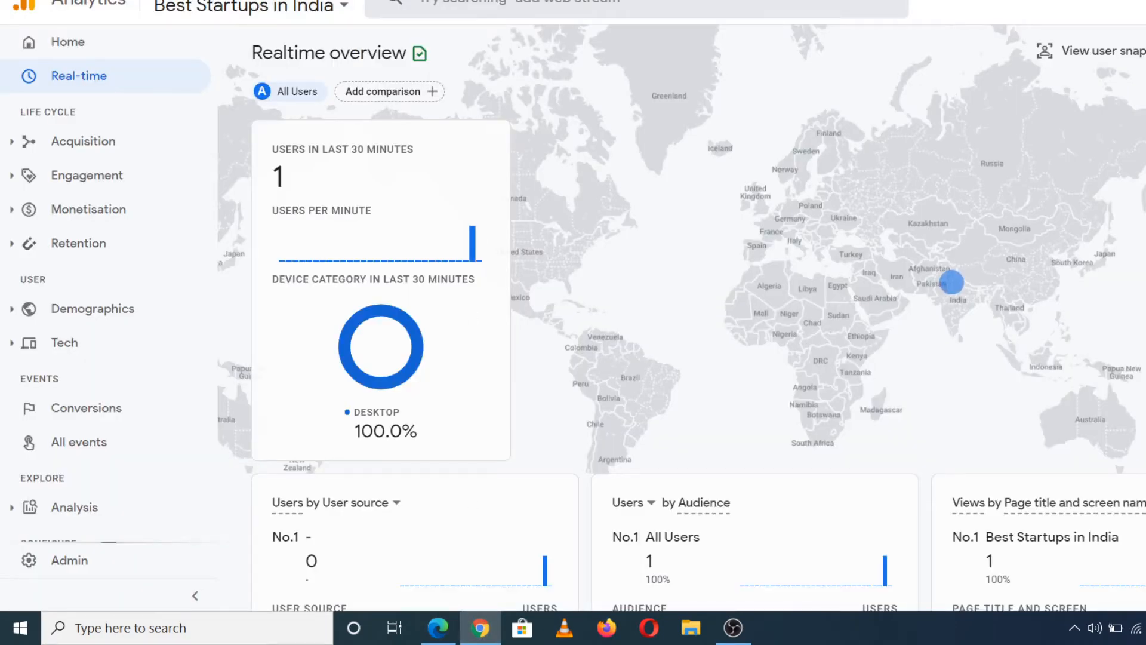
key("ctrl+Tab")
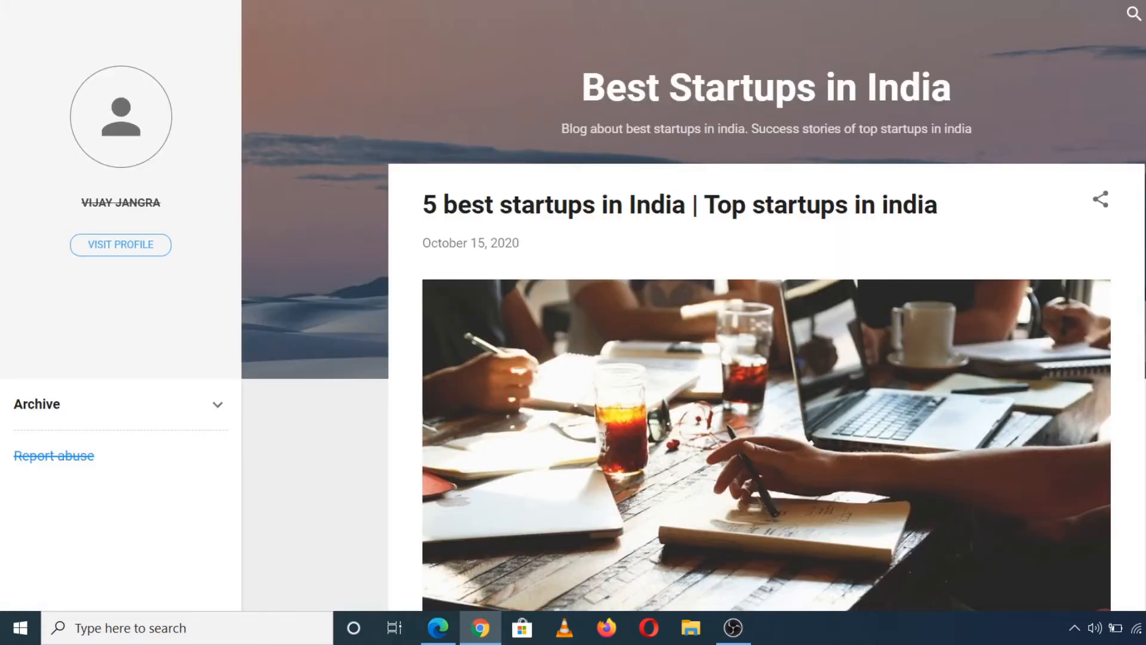
key("ctrl+t")
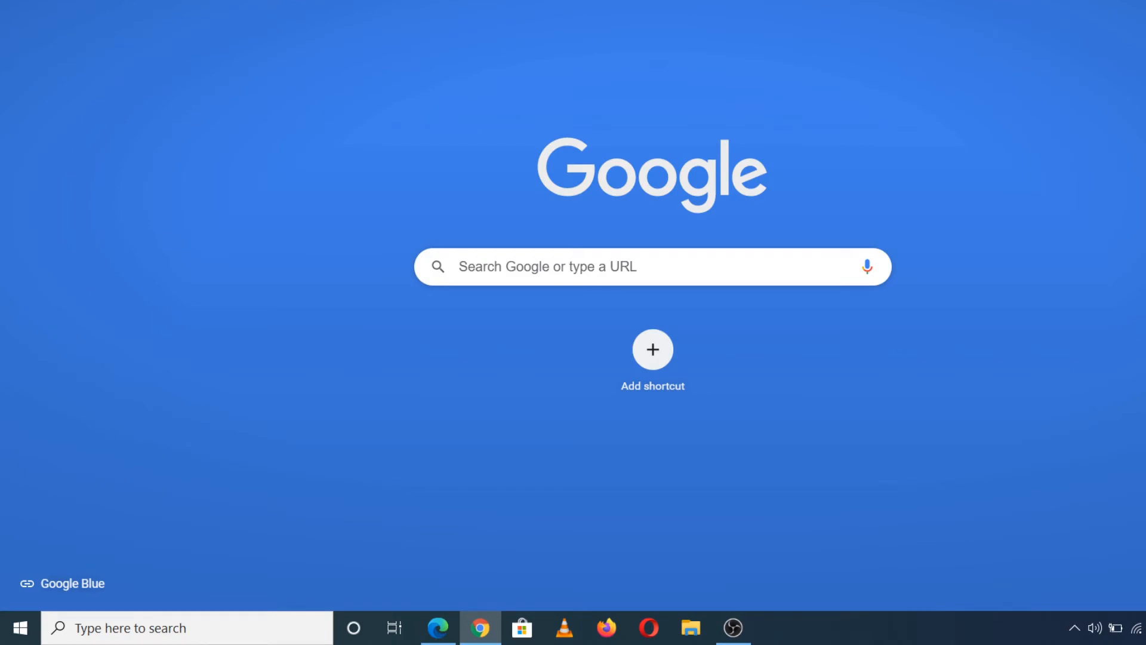
type("google")
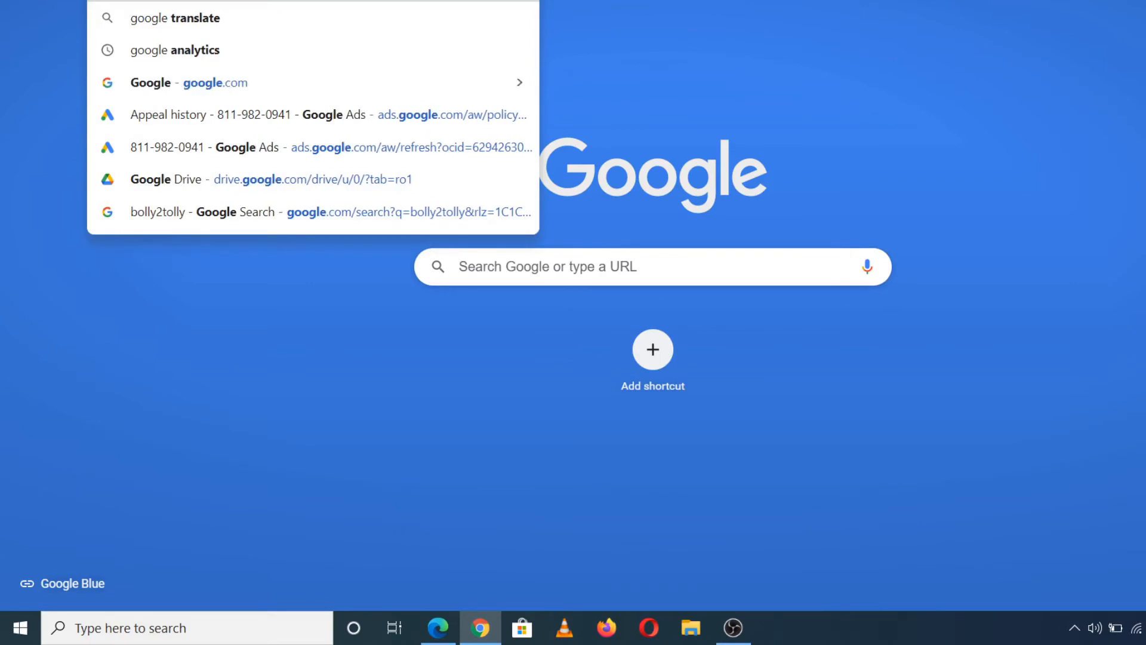
type(" search conso")
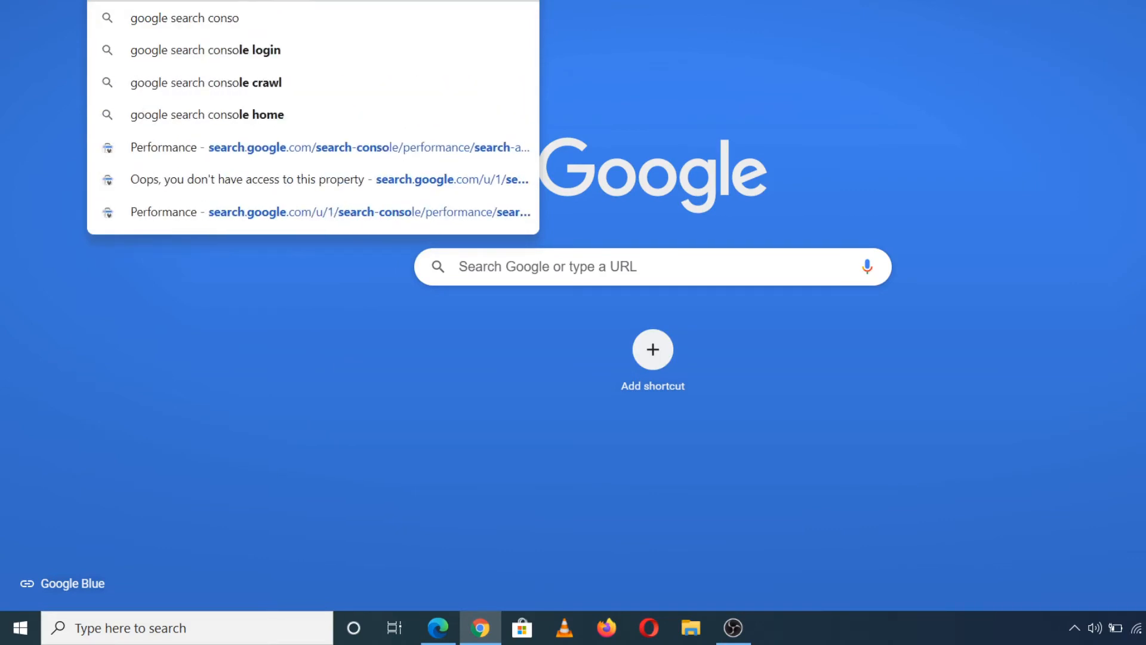
type("le")
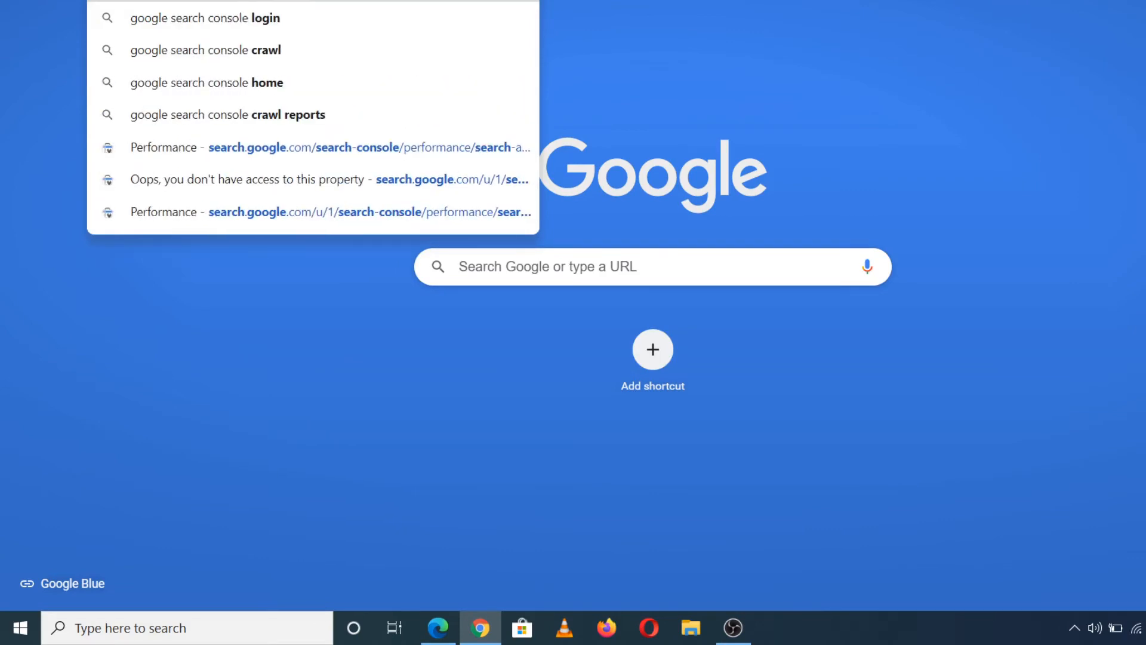
key("Return")
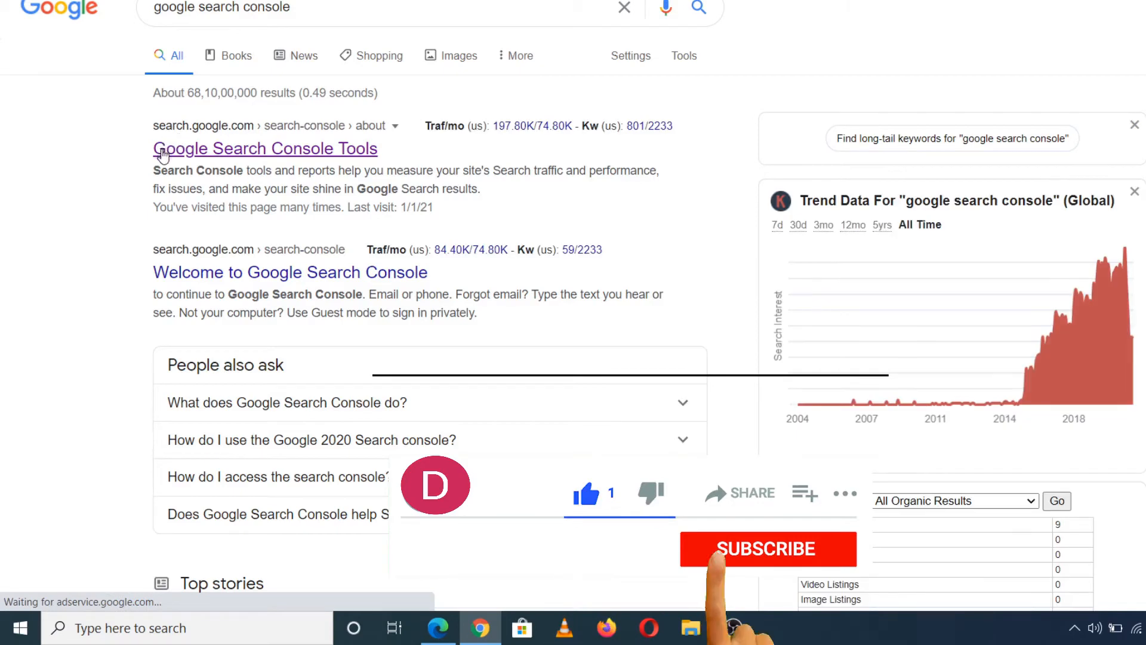
left_click(237, 160)
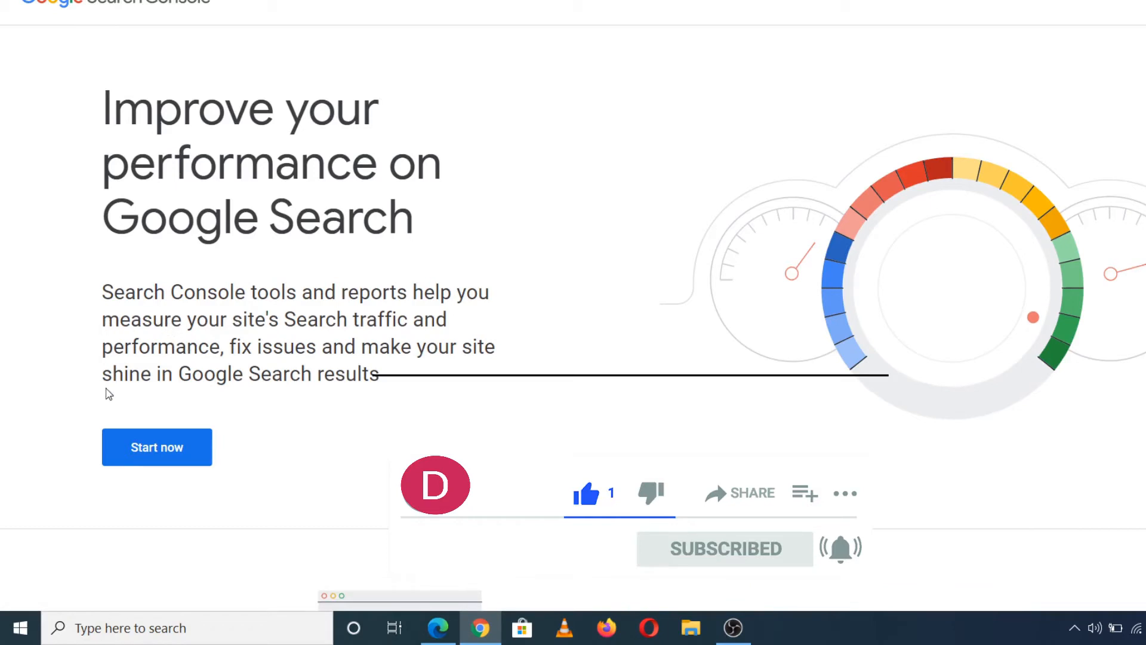
left_click(153, 449)
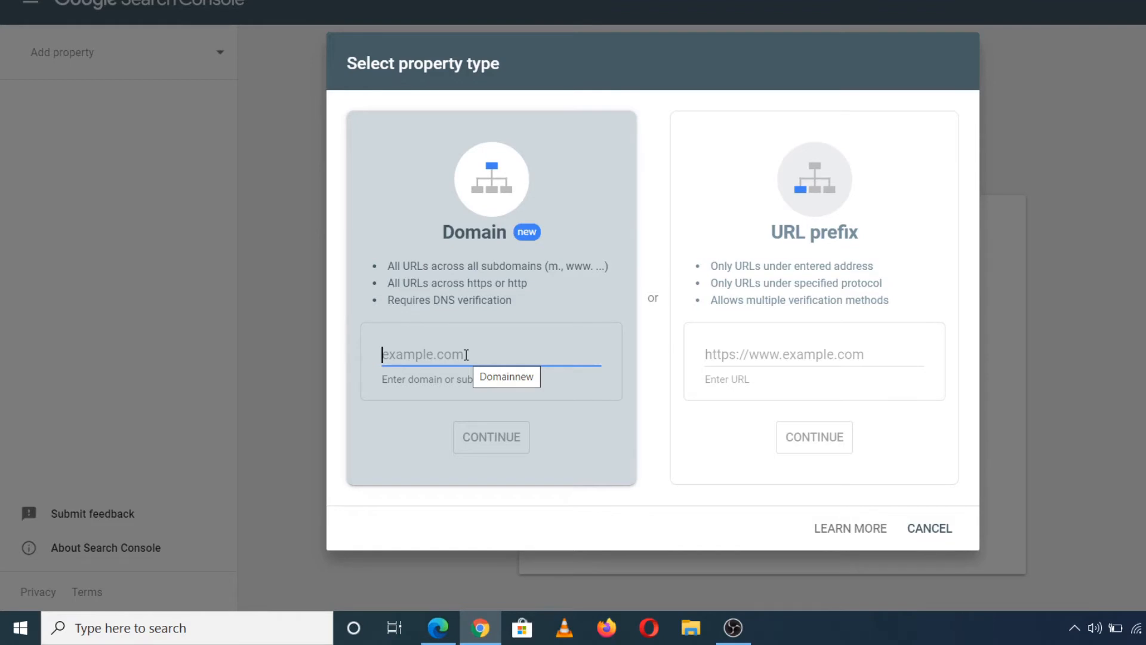
type("techc")
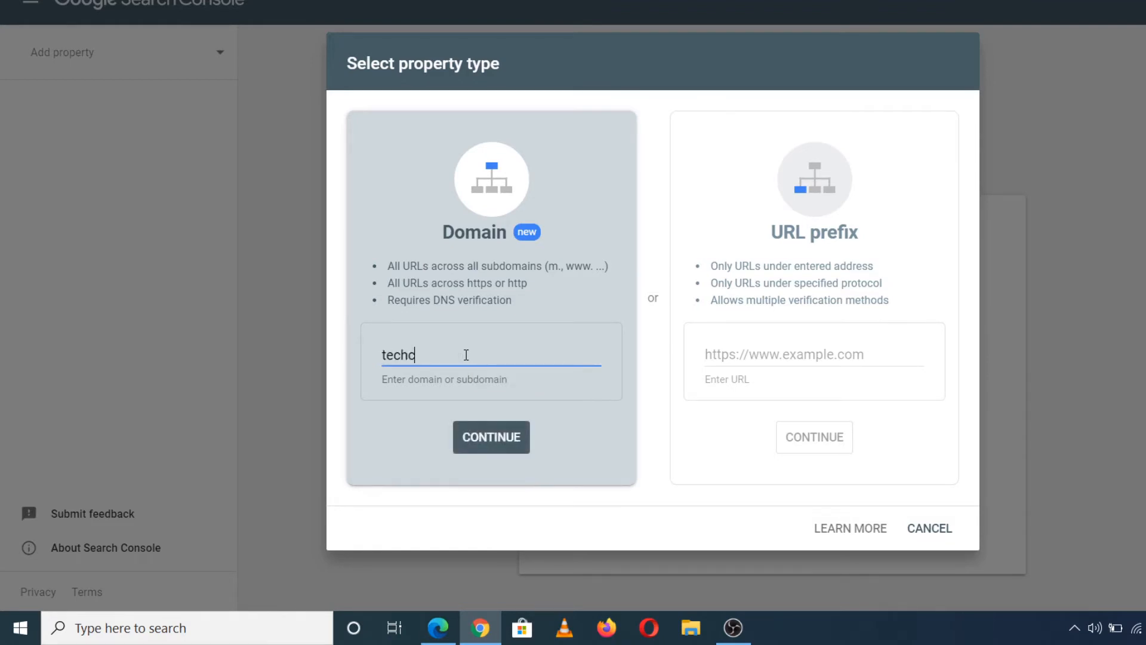
type("rundh.com")
left_click_drag(516, 351, 384, 352)
key("BackSpace")
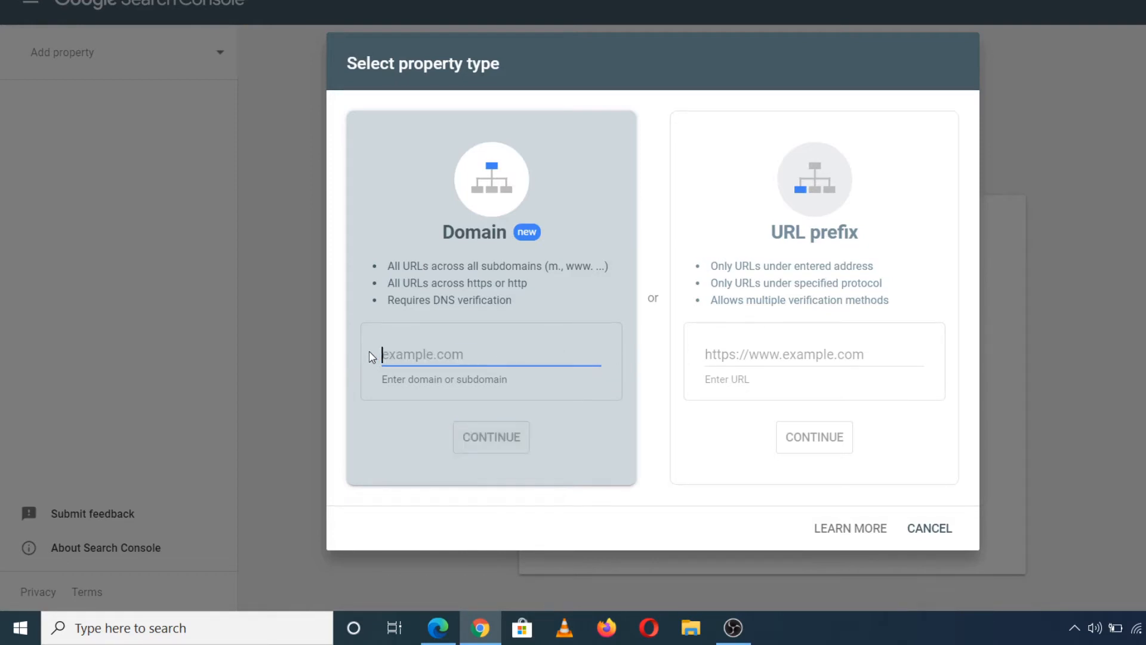
left_click(741, 345)
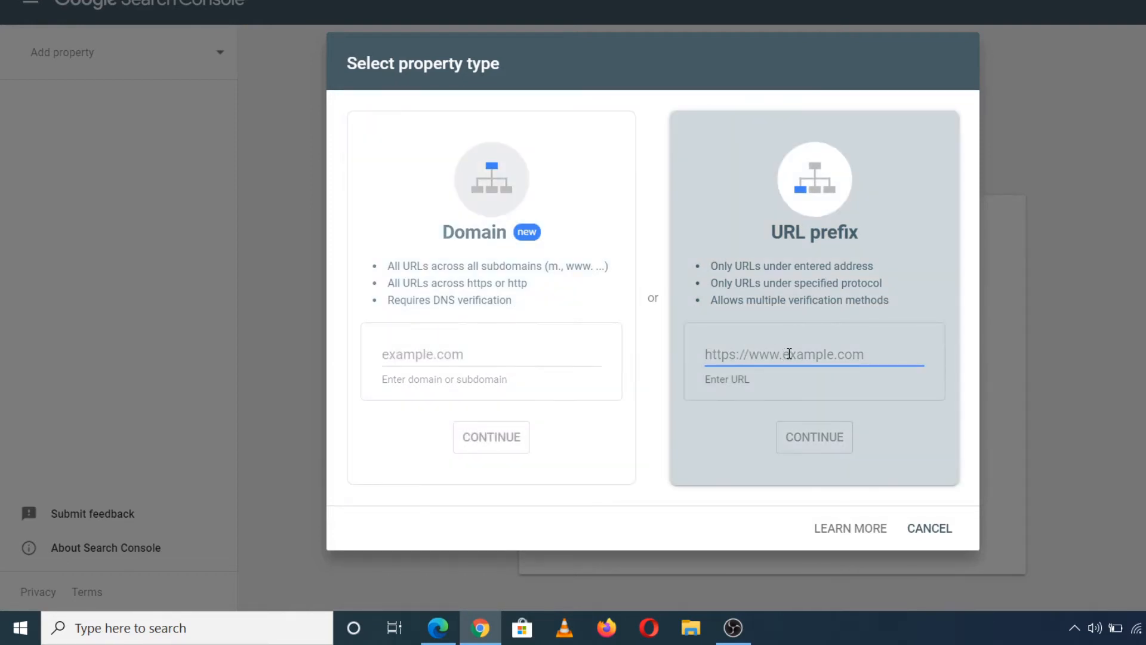
type("https://w")
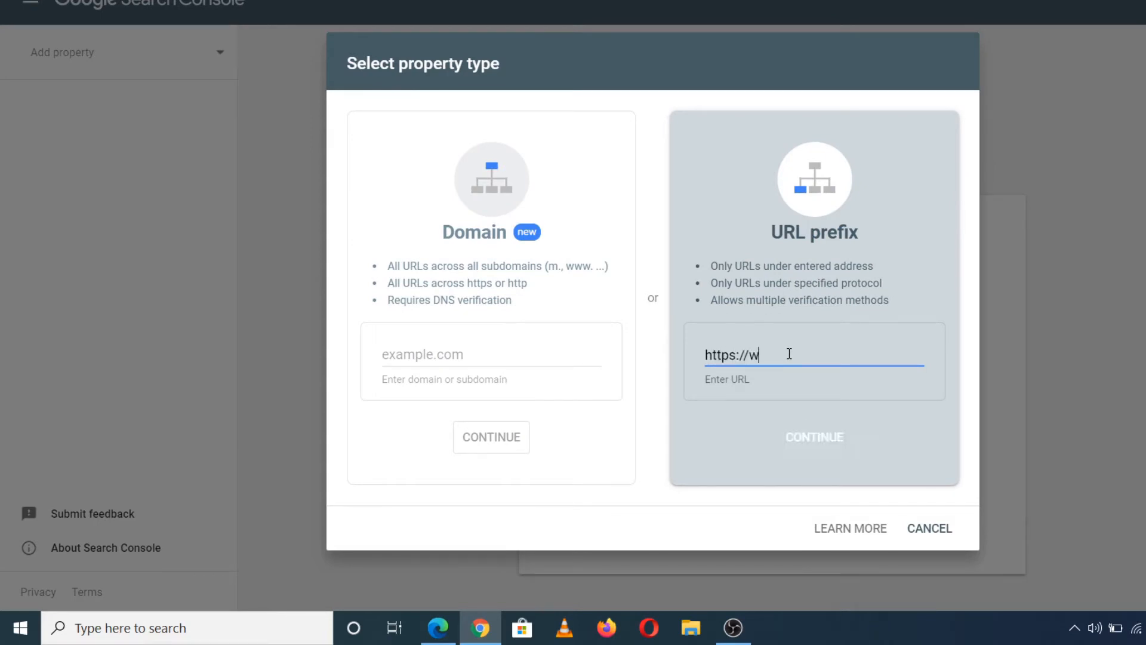
type("ww.techc")
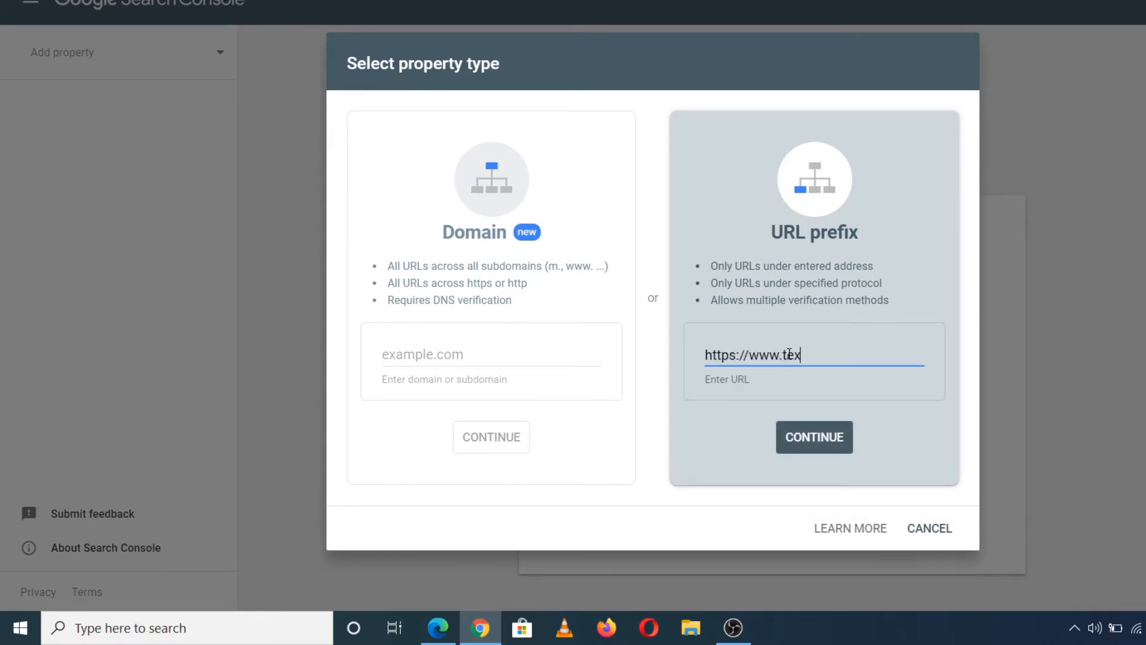
type("runch.com")
left_click_drag(900, 357, 711, 375)
key("BackSpace")
key("BackSpace")
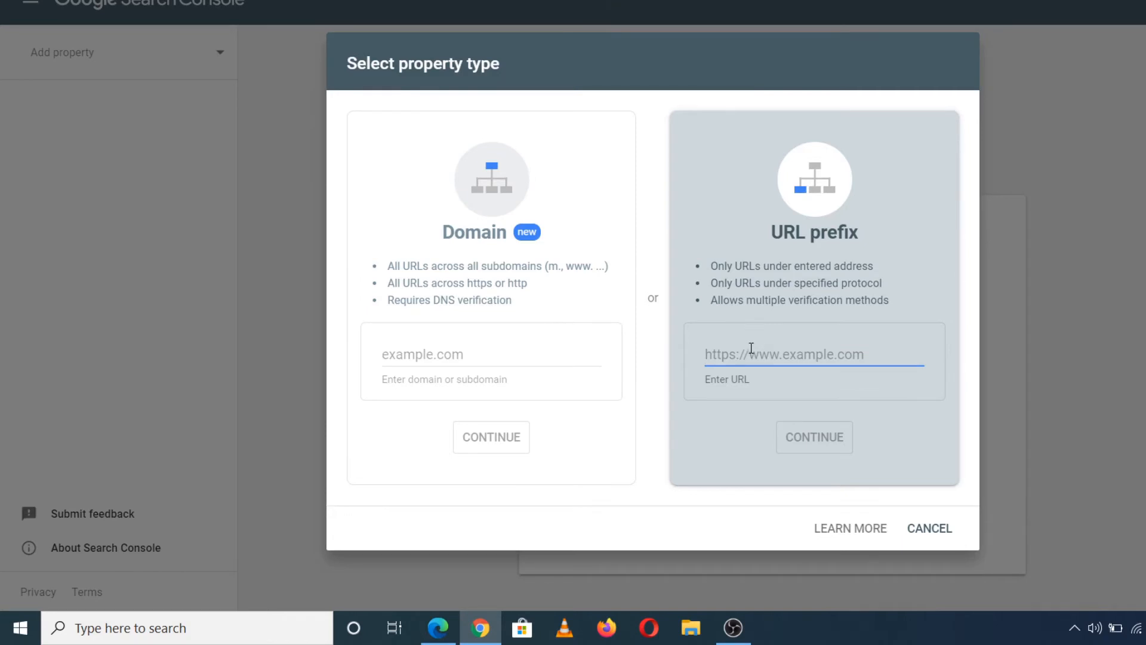
key("ctrl+v")
key("BackSpace")
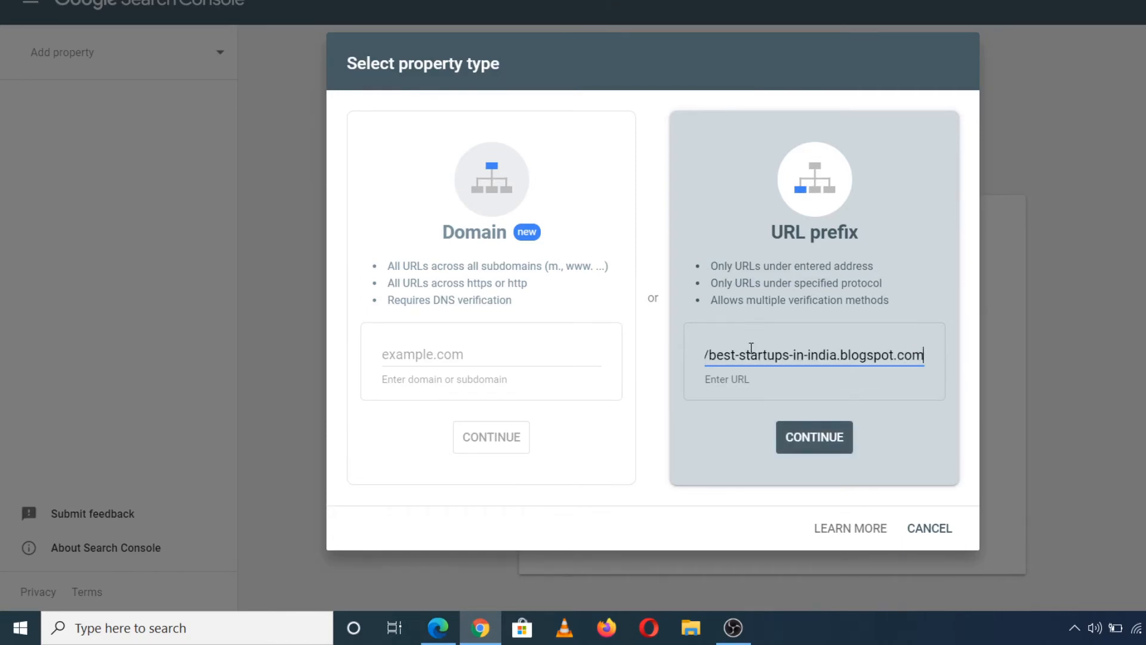
key("Home")
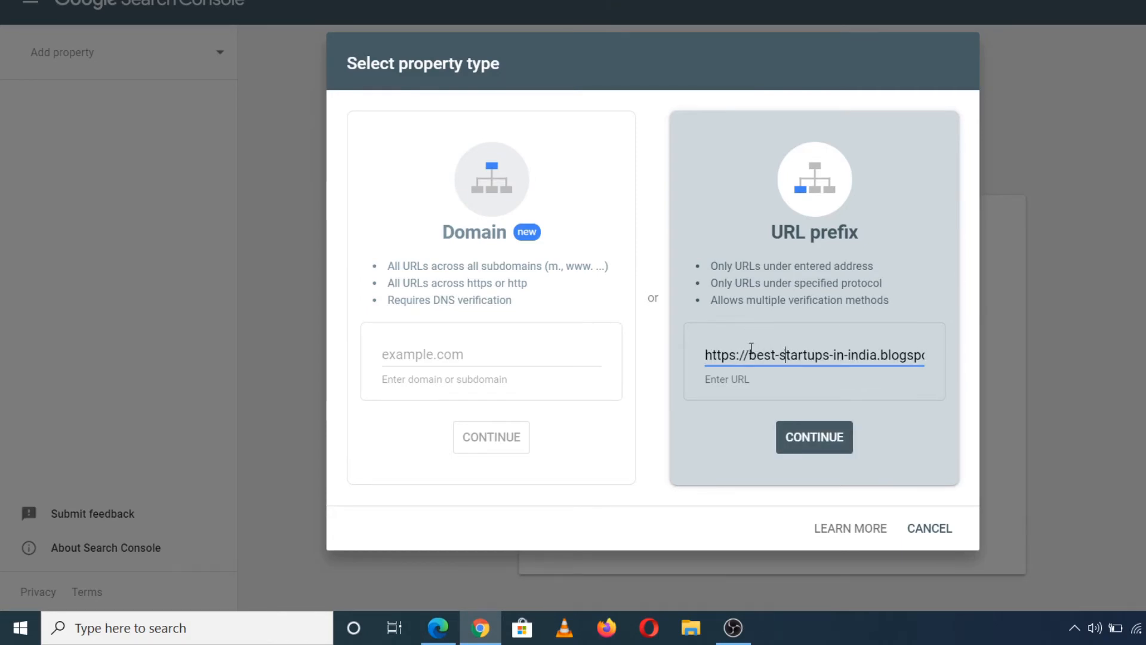
key("Right")
key("Right")
key("Right")
key("Right")
key("Right")
key("Right")
key("Right")
key("Right")
key("Right")
key("Right")
key("Right")
key("Right")
key("Right")
key("Right")
key("Right")
key("Right")
key("Right")
key("Right")
key("Right")
key("Right")
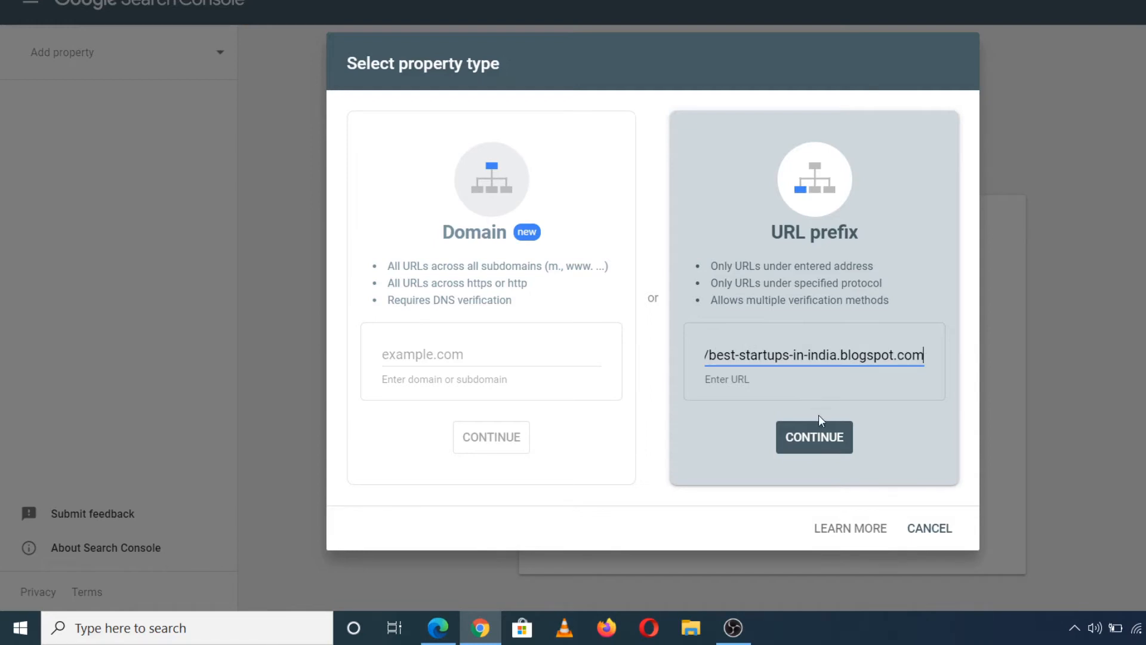
left_click(800, 439)
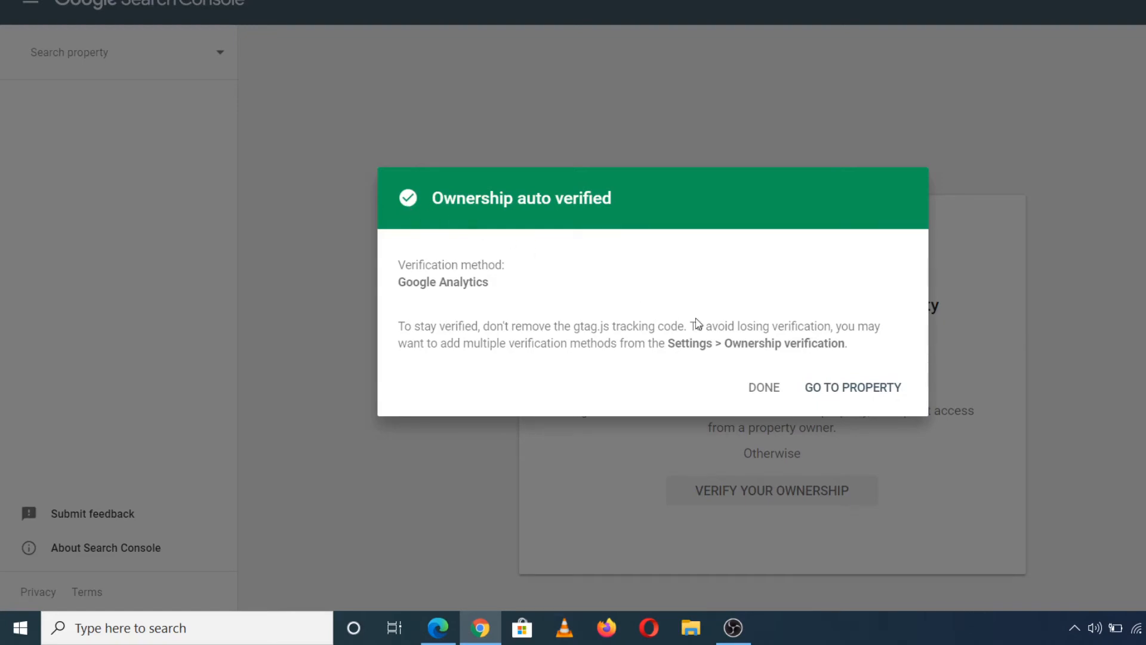
Step: Go to the verified blog property, dismiss the welcome message, and open the Ownership verification settings
left_click(838, 387)
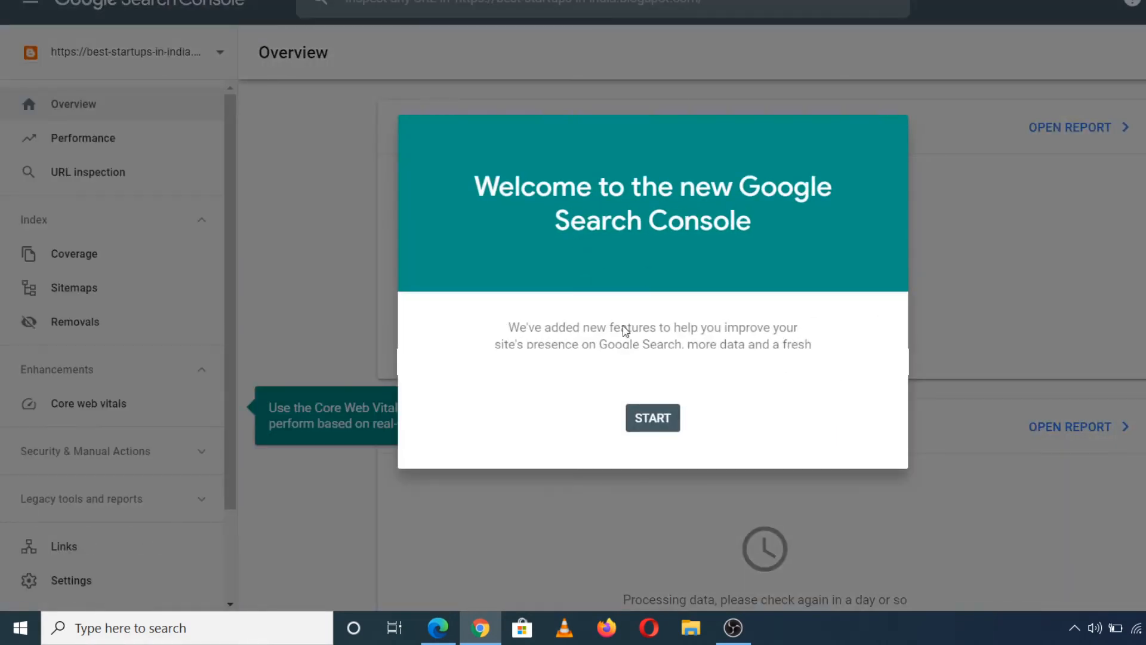
left_click(653, 418)
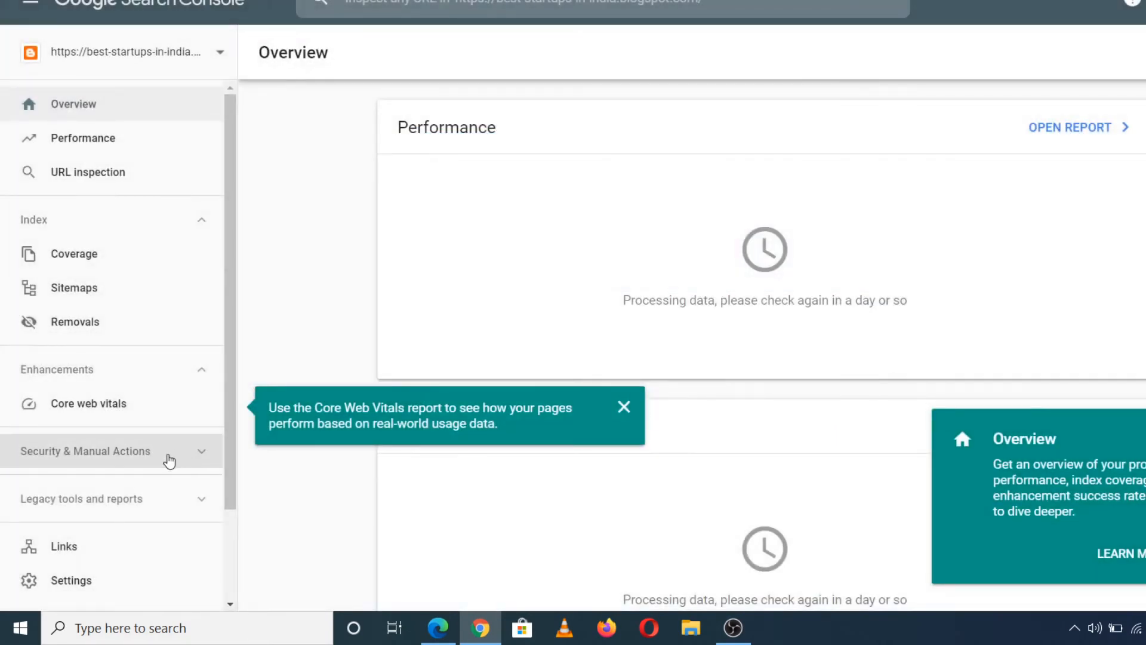
scroll(229, 475, "down", 2)
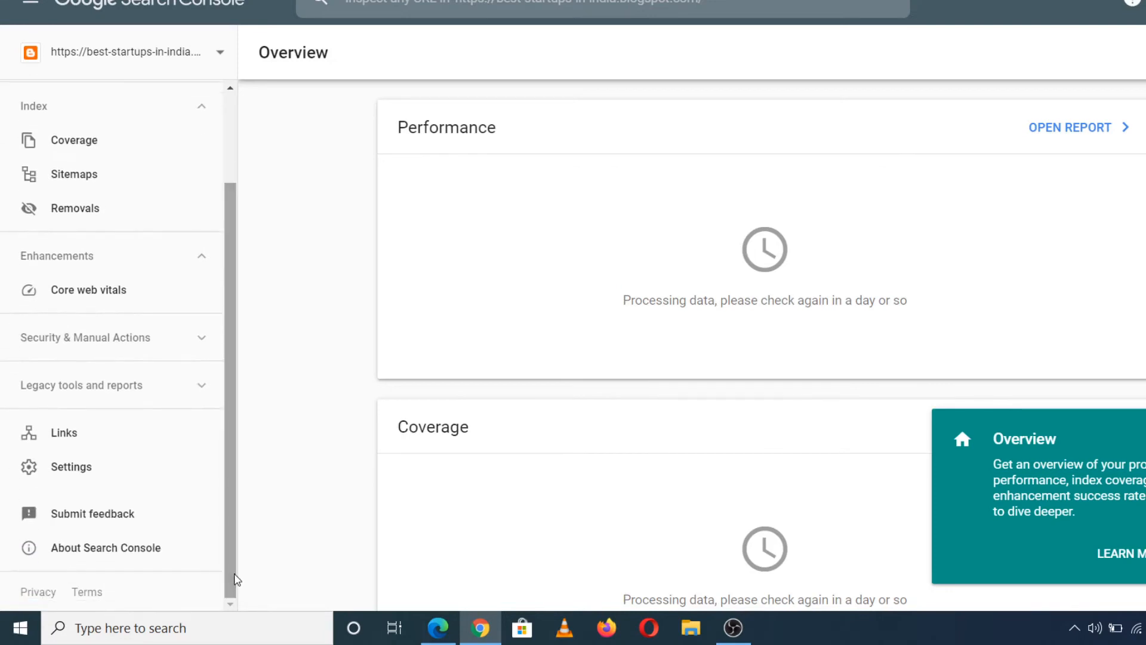
left_click(109, 474)
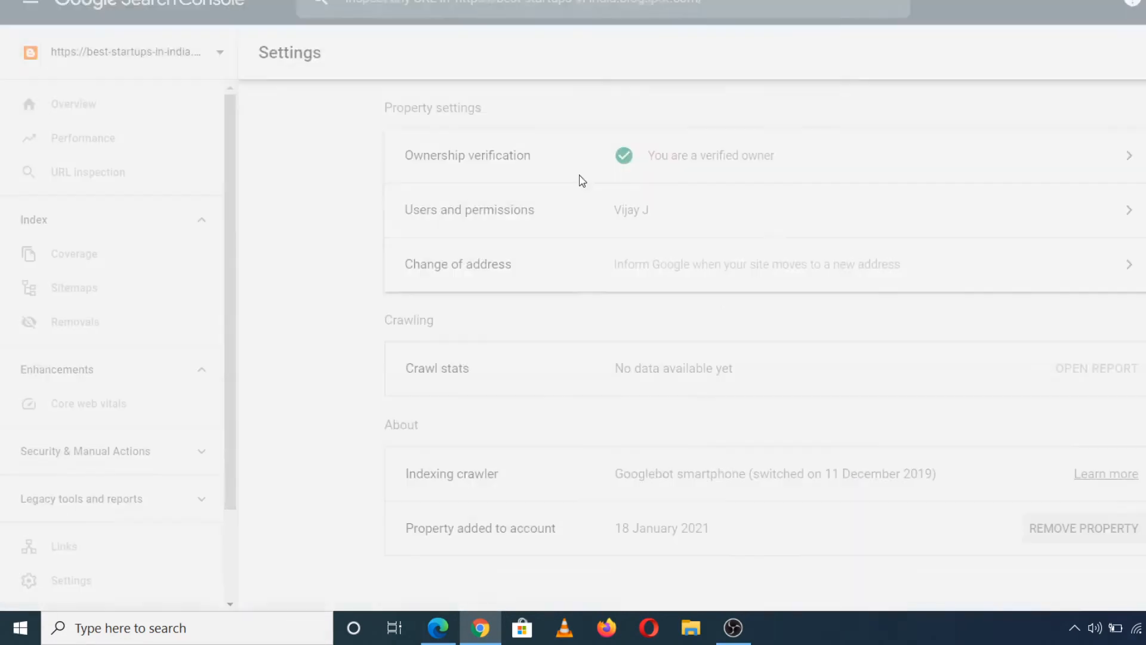
left_click(577, 155)
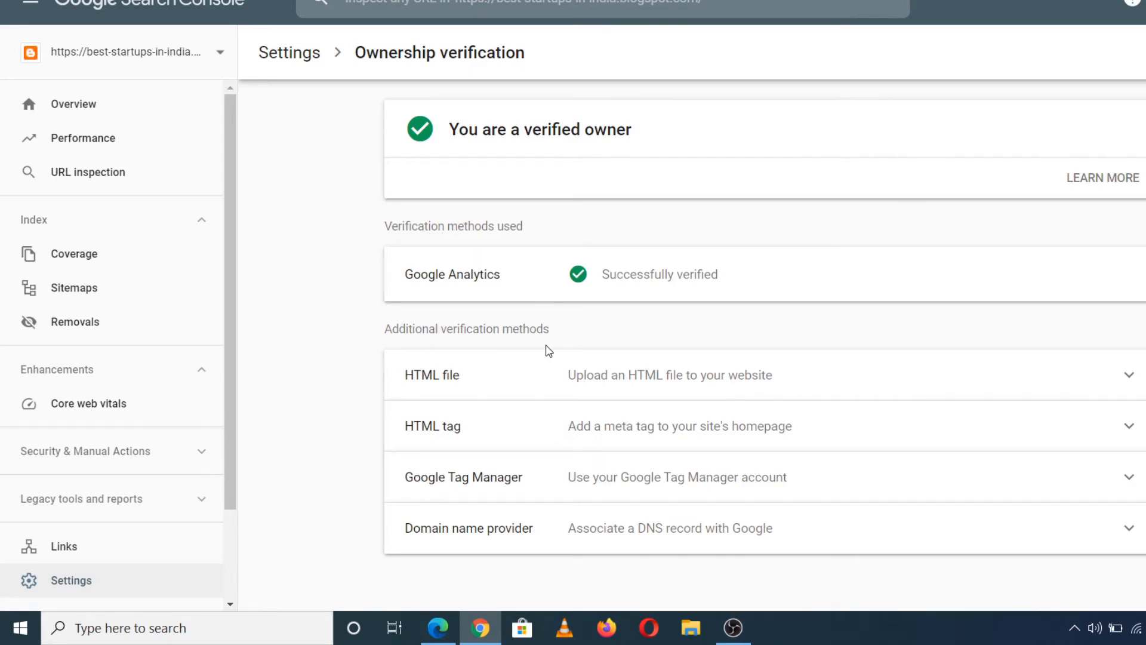
Step: Expand the HTML tag verification method and copy its google-site-verification meta tag
left_click(519, 424)
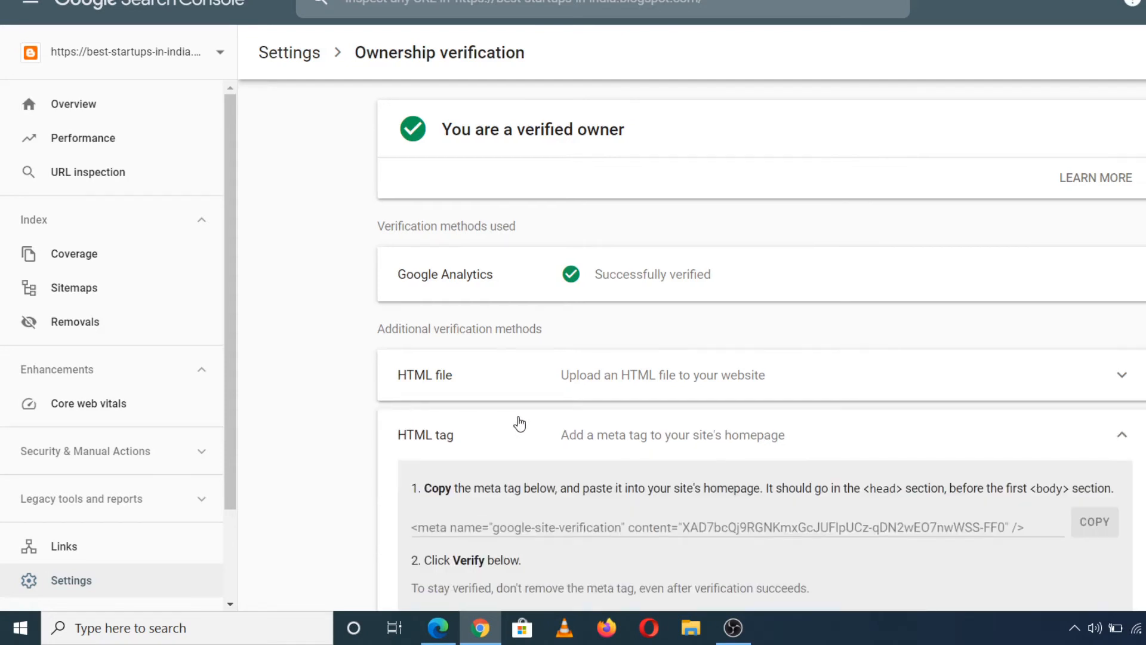
scroll(713, 382, "down", 1)
scroll(978, 382, "down", 2)
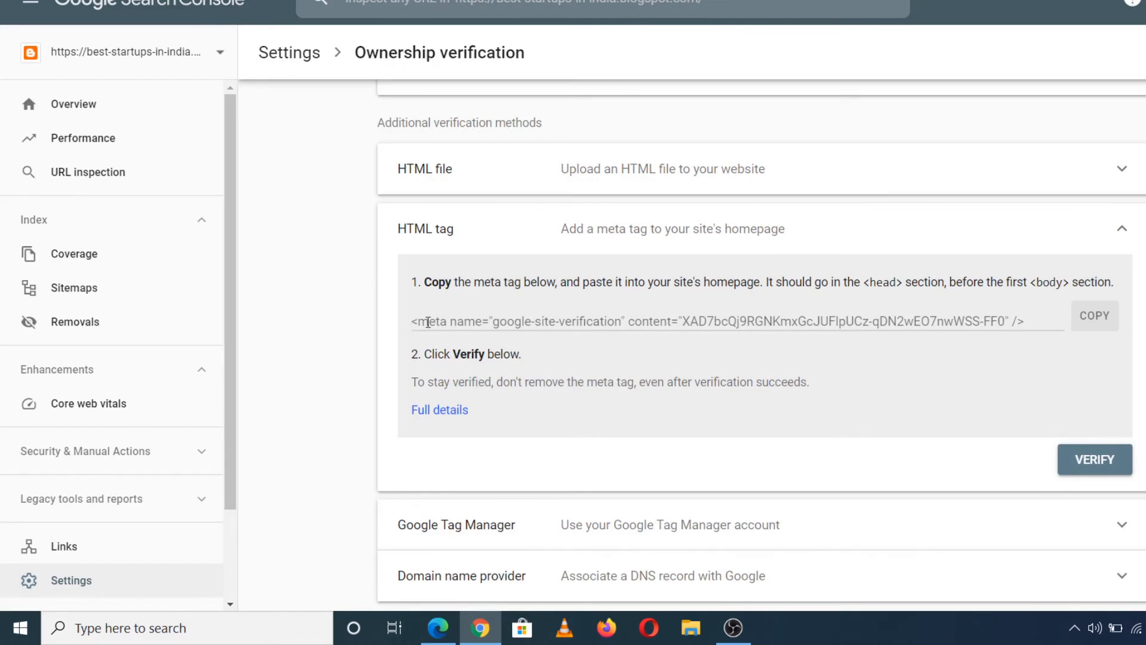
left_click(1107, 323)
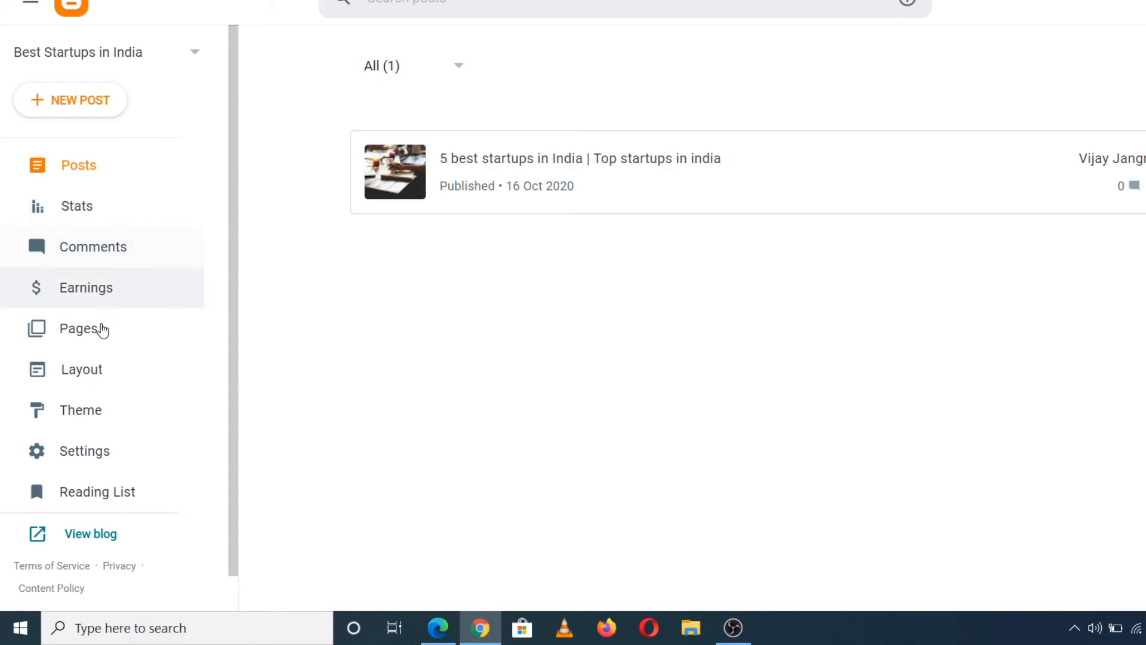
Step: Open the HTML code of the Best Startups in India blog's theme for editing in Blogger
left_click(90, 412)
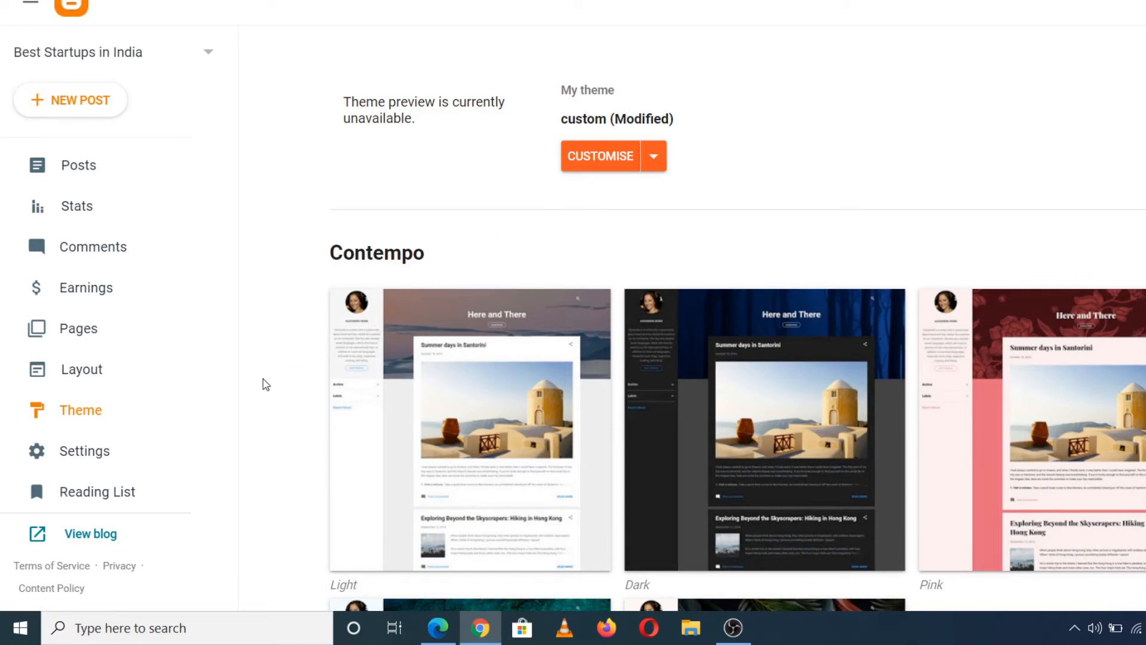
left_click(654, 161)
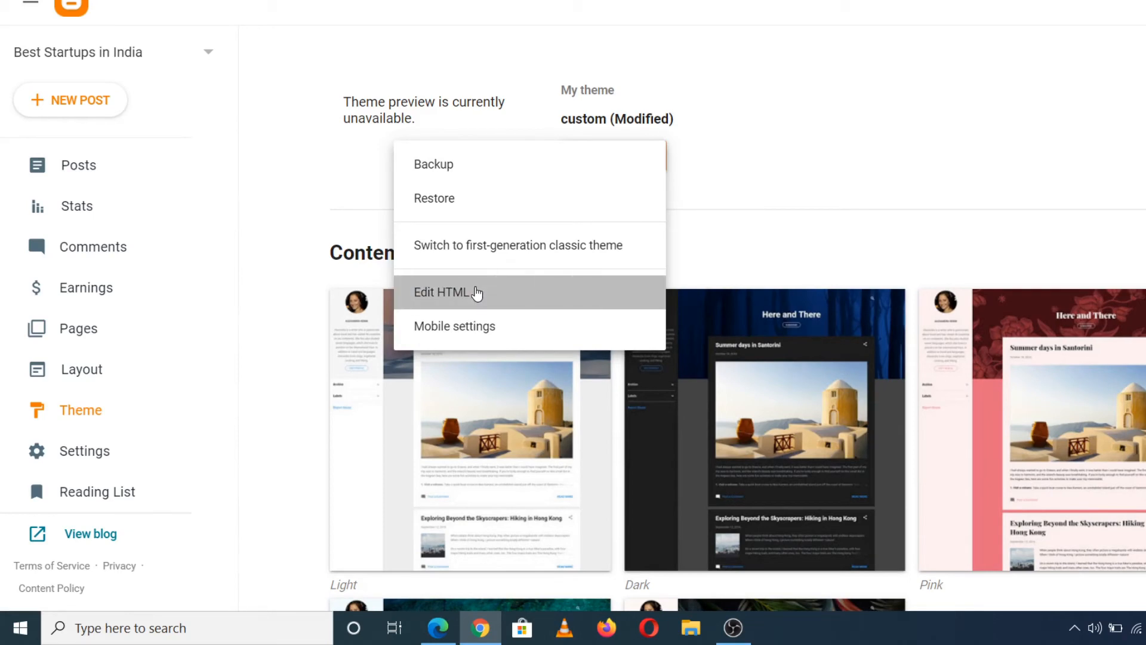
left_click(476, 293)
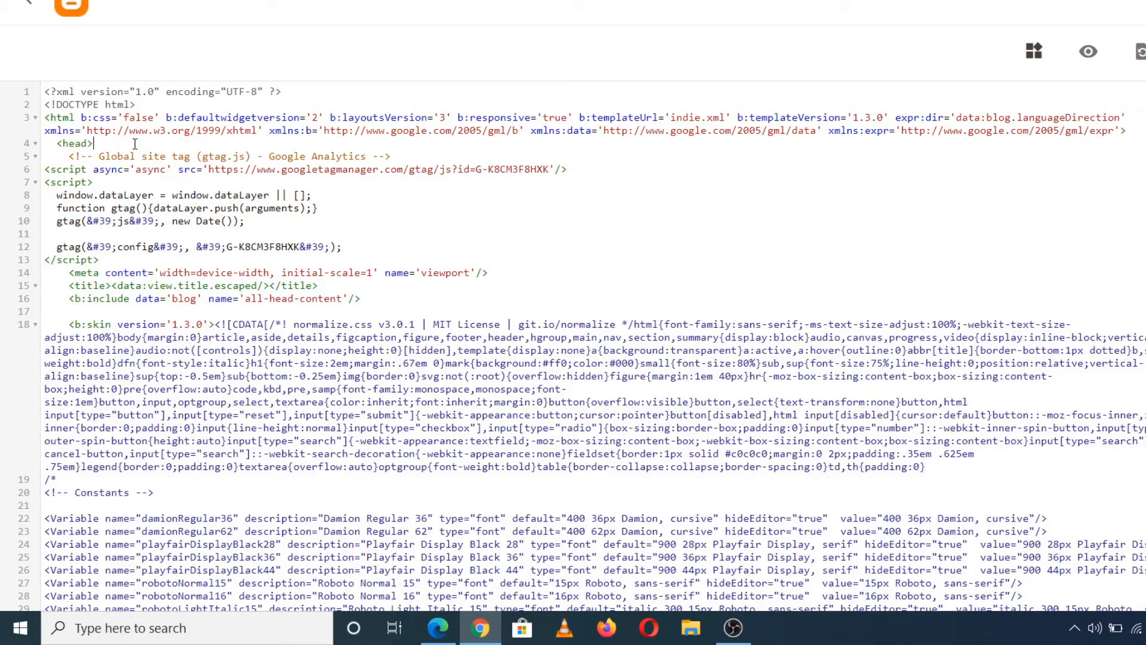
Step: Paste the google-site-verification meta tag on a new line directly below <head> and save the theme code
key("Return")
key("ctrl+v")
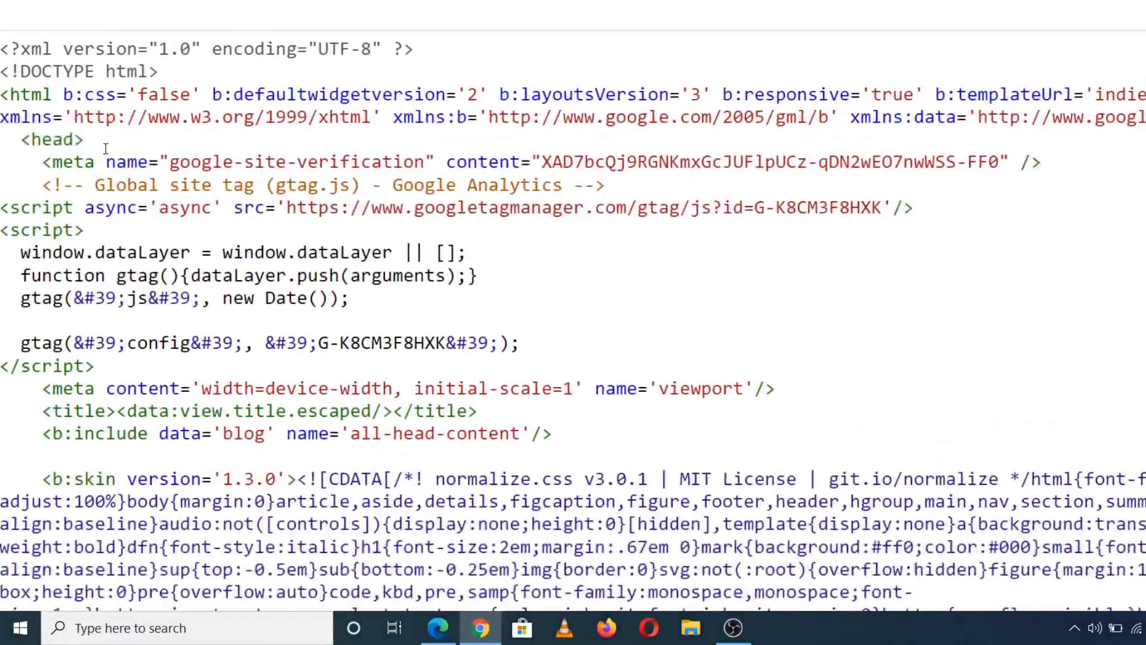
left_click(102, 136)
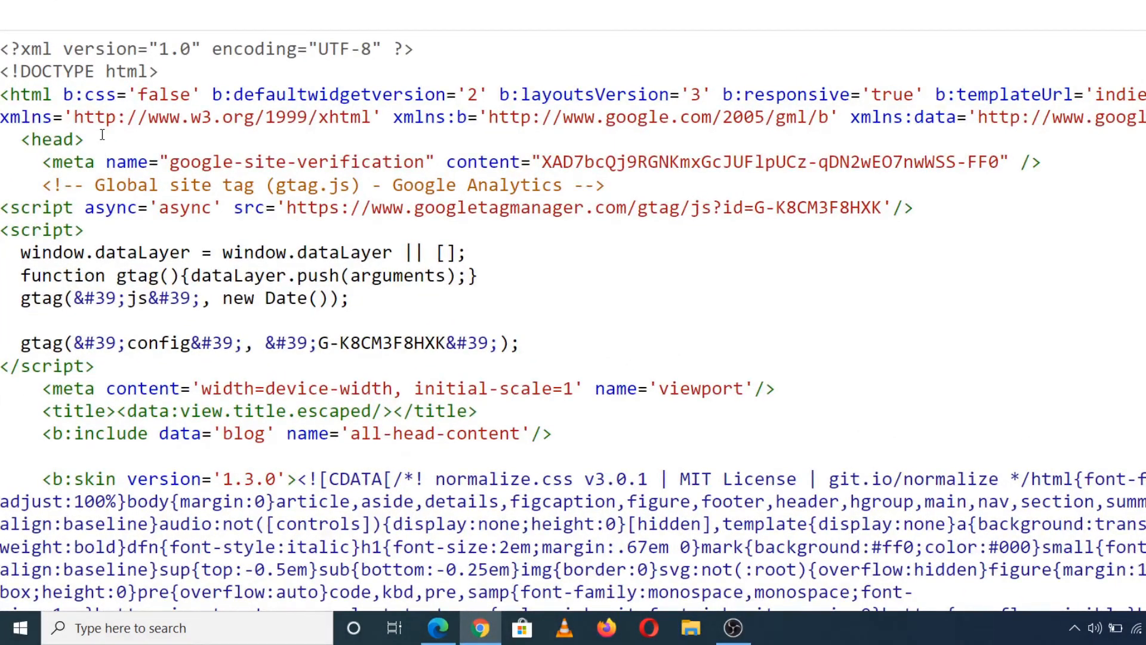
left_click(43, 163)
left_click_drag(43, 162, 1040, 169)
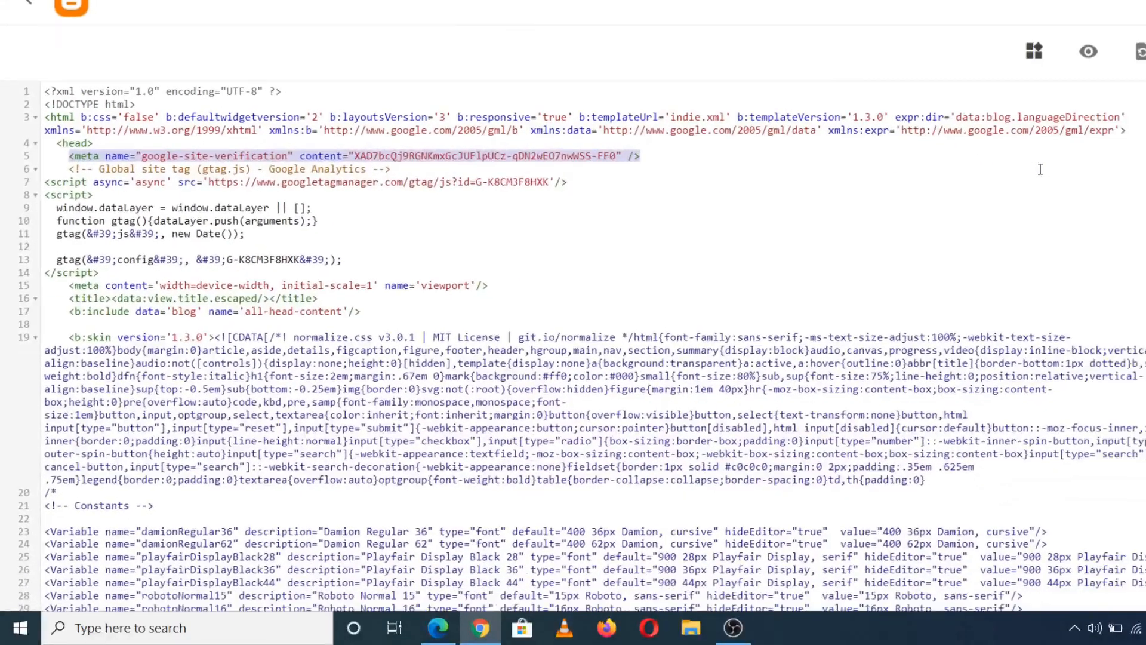
key("ctrl+s")
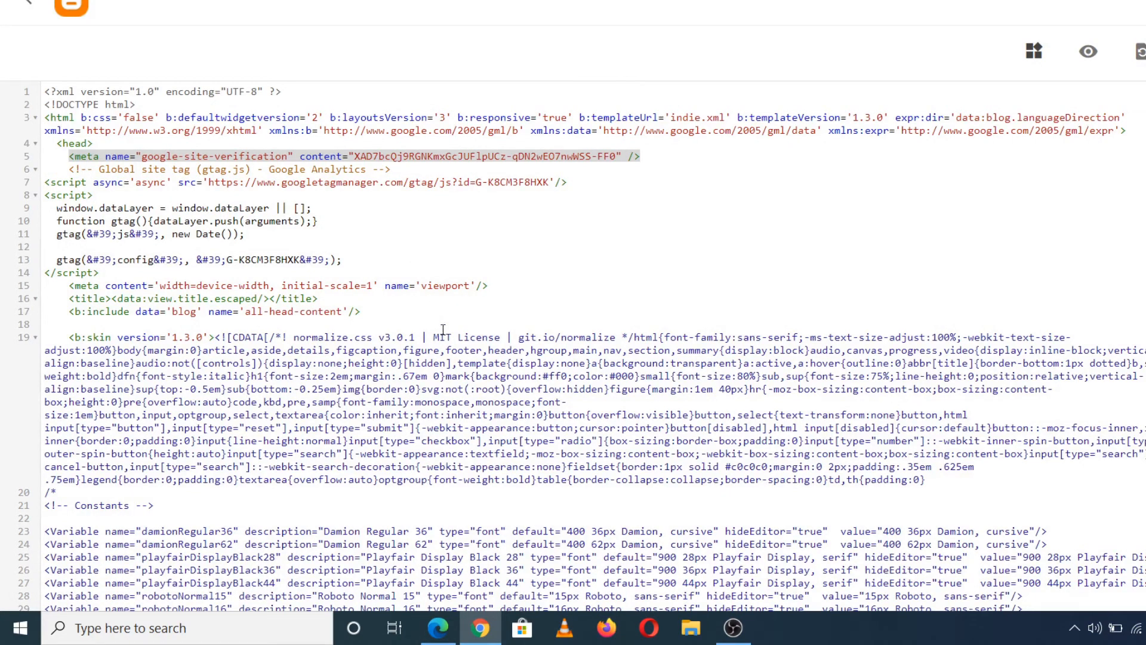
Step: Switch to WordPress in Edge, reload the Insert Headers and Footers settings, and paste the verification meta tag above the Global site tag in Scripts in Header
left_click(431, 635)
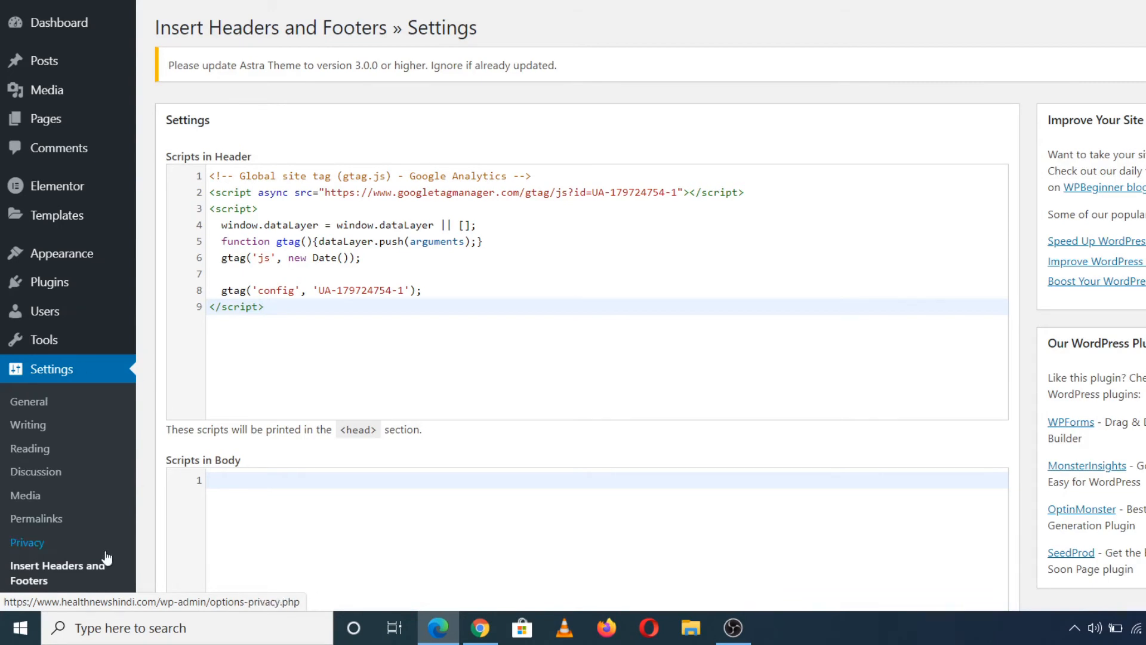
left_click(76, 571)
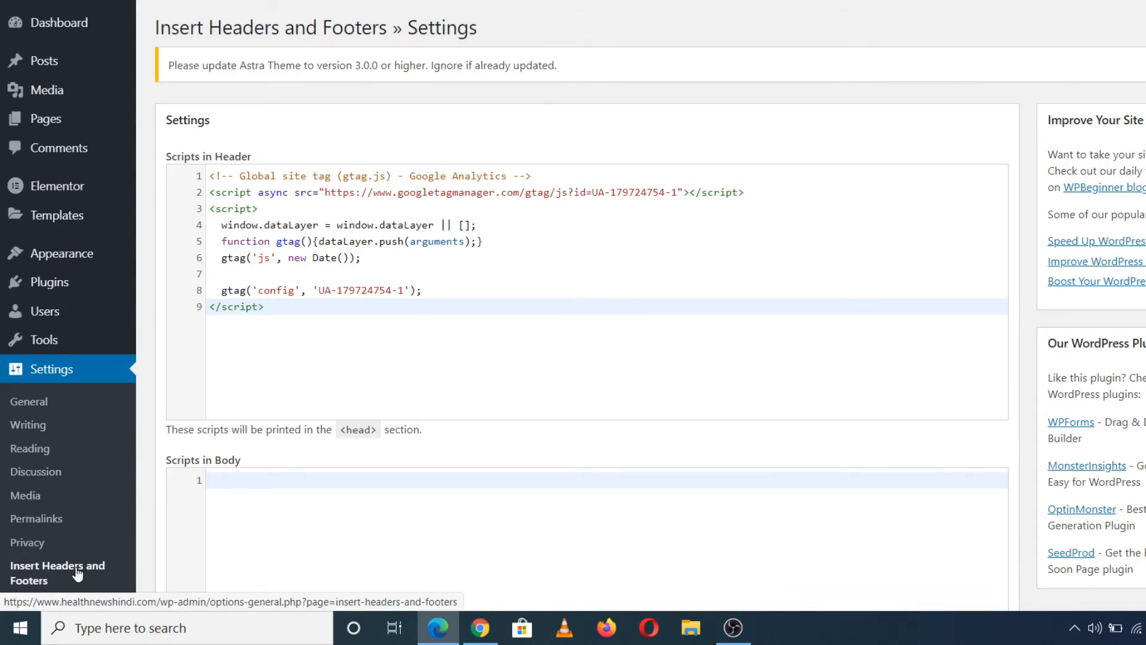
left_click(231, 242)
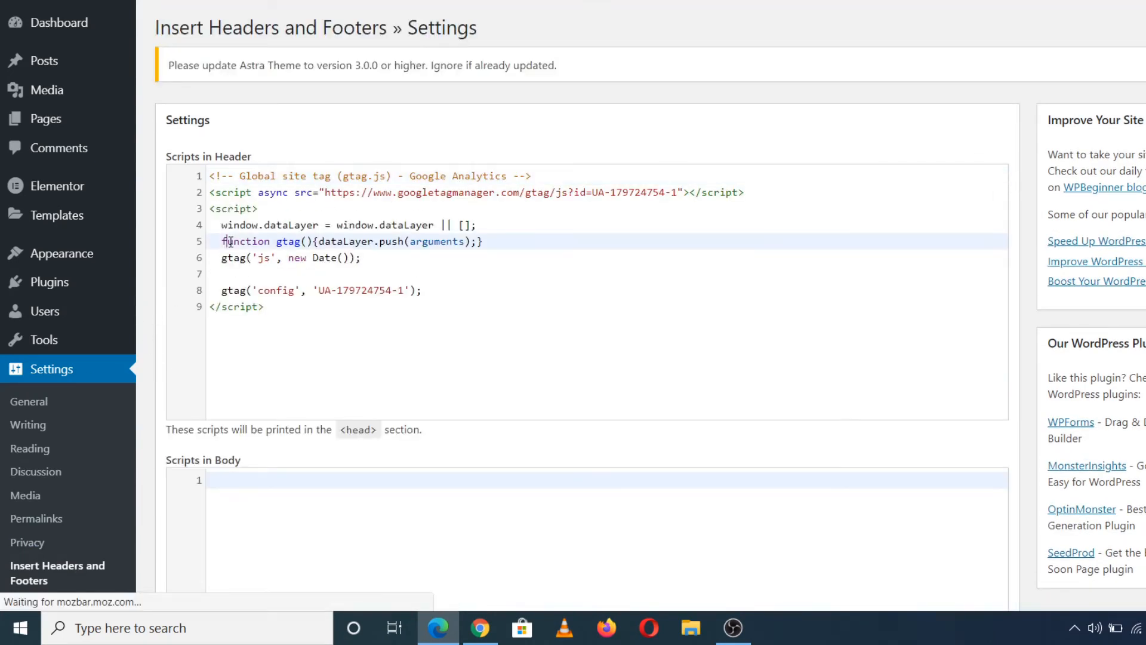
key("Up")
key("Up")
key("Up")
key("Up")
key("Return")
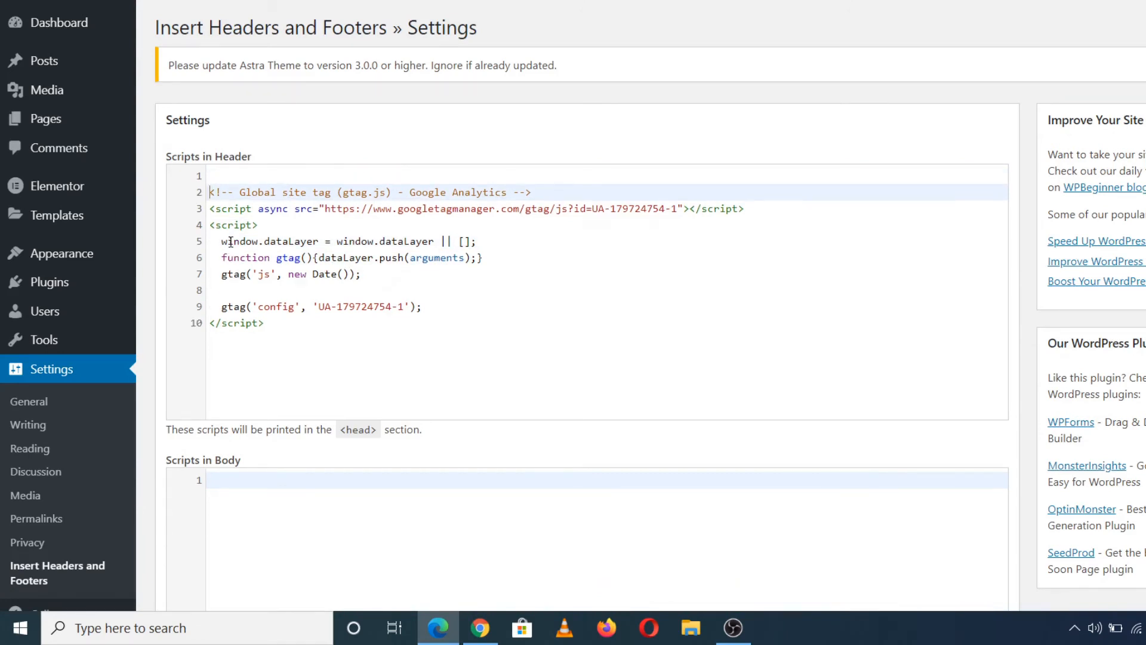
key("Up")
key("ctrl+v")
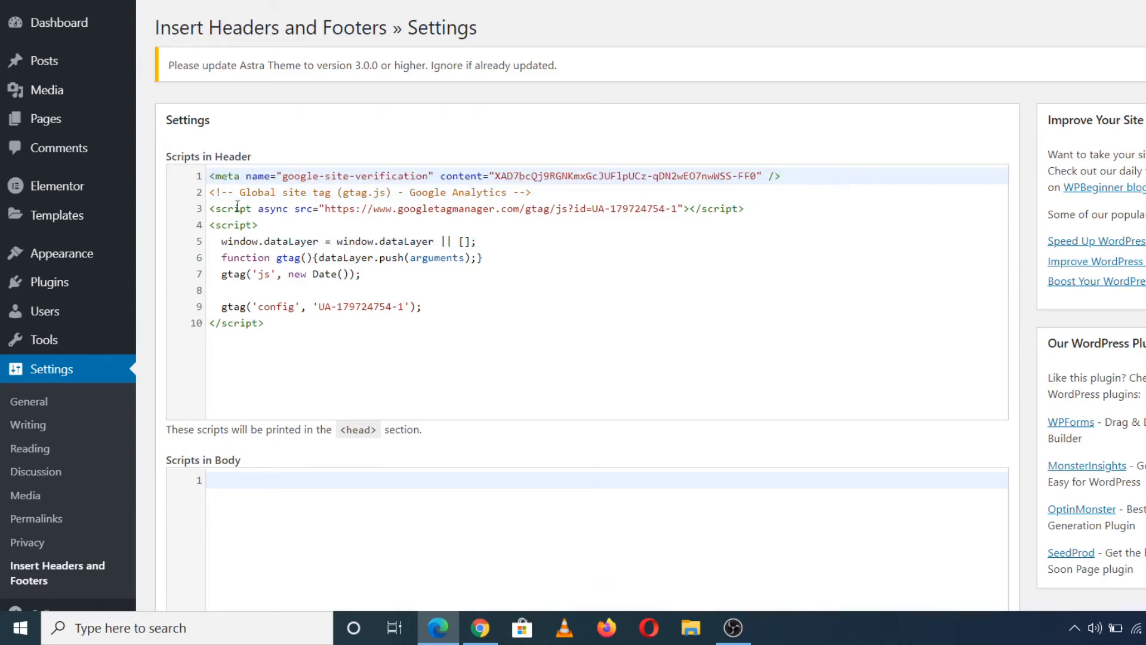
Step: Highlight the Scripts in Header label and the verification meta tag line, and save the plugin settings
left_click_drag(170, 160, 258, 154)
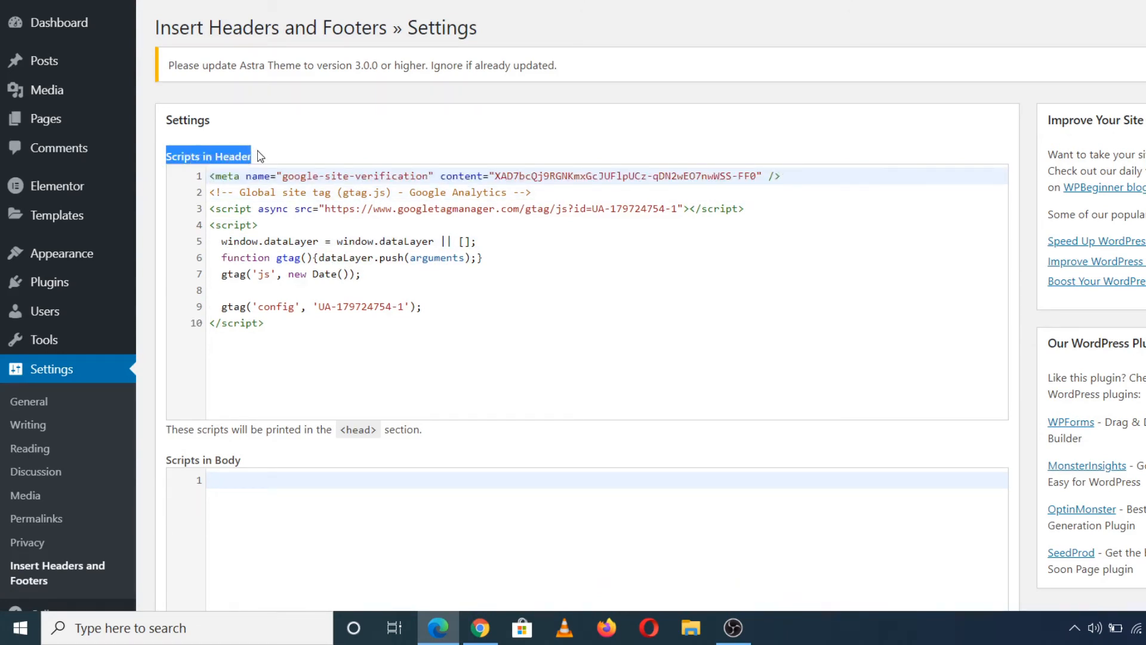
left_click(320, 220)
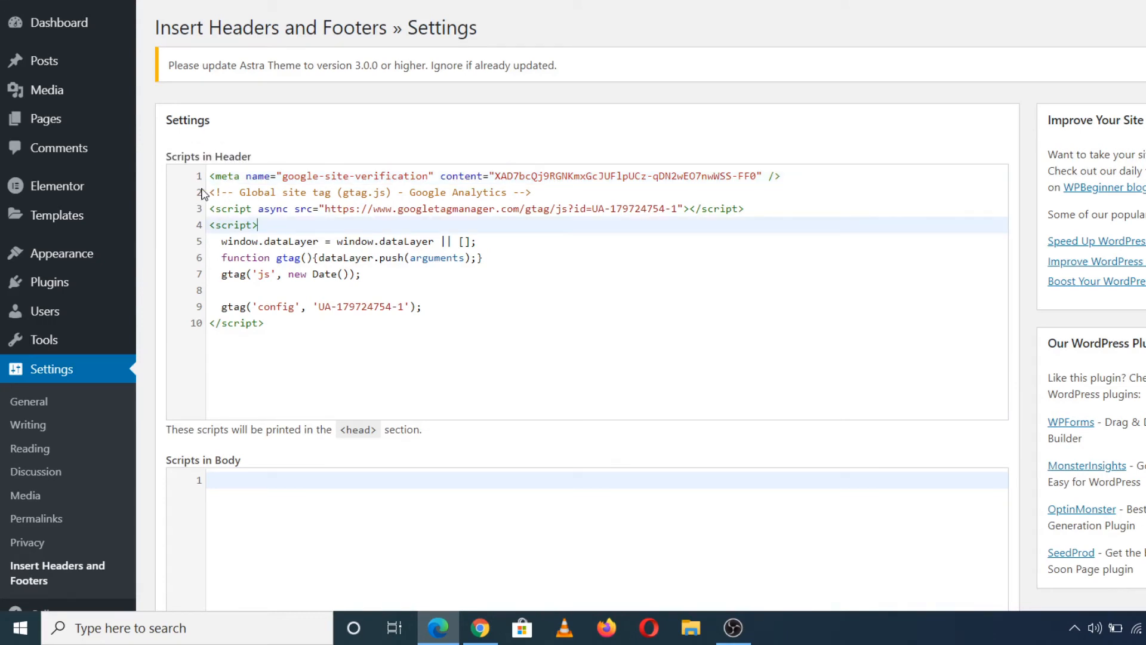
left_click_drag(215, 176, 669, 173)
left_click(668, 173)
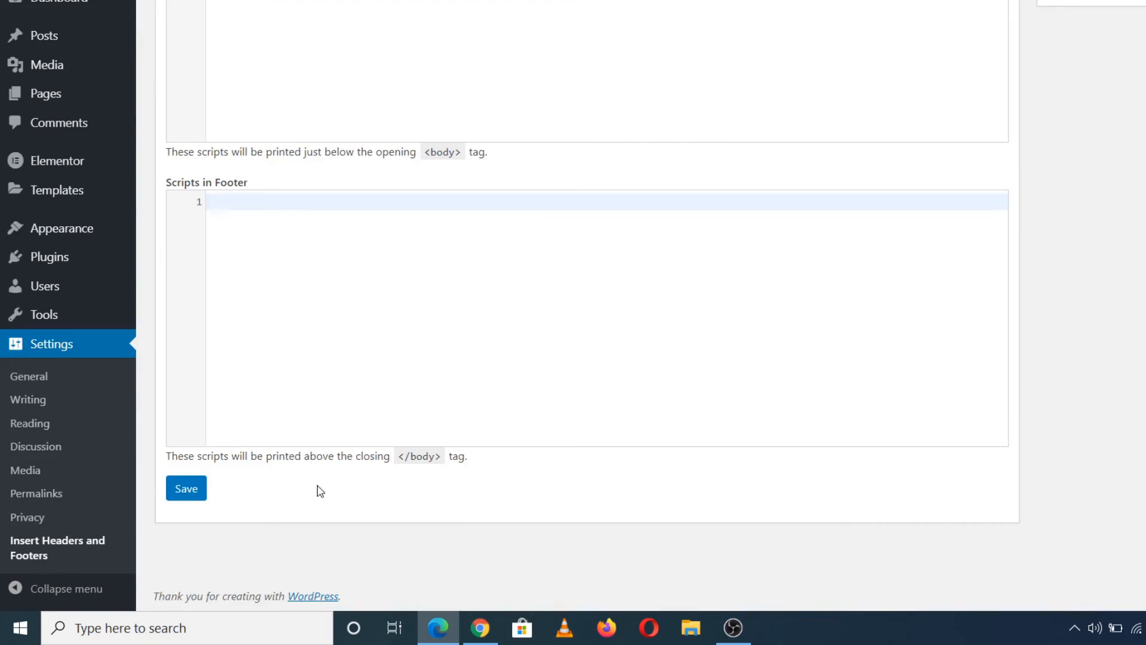
left_click(185, 487)
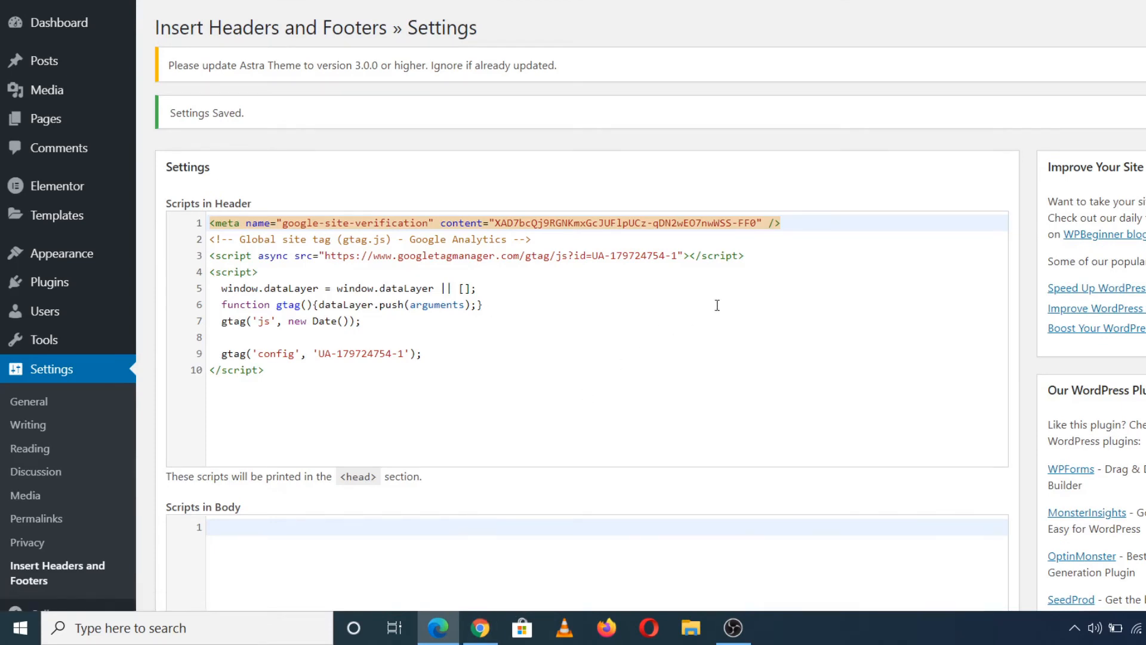
Step: Delete the verification meta tag and its empty line from Scripts in Header and save the plugin settings
left_click(792, 228)
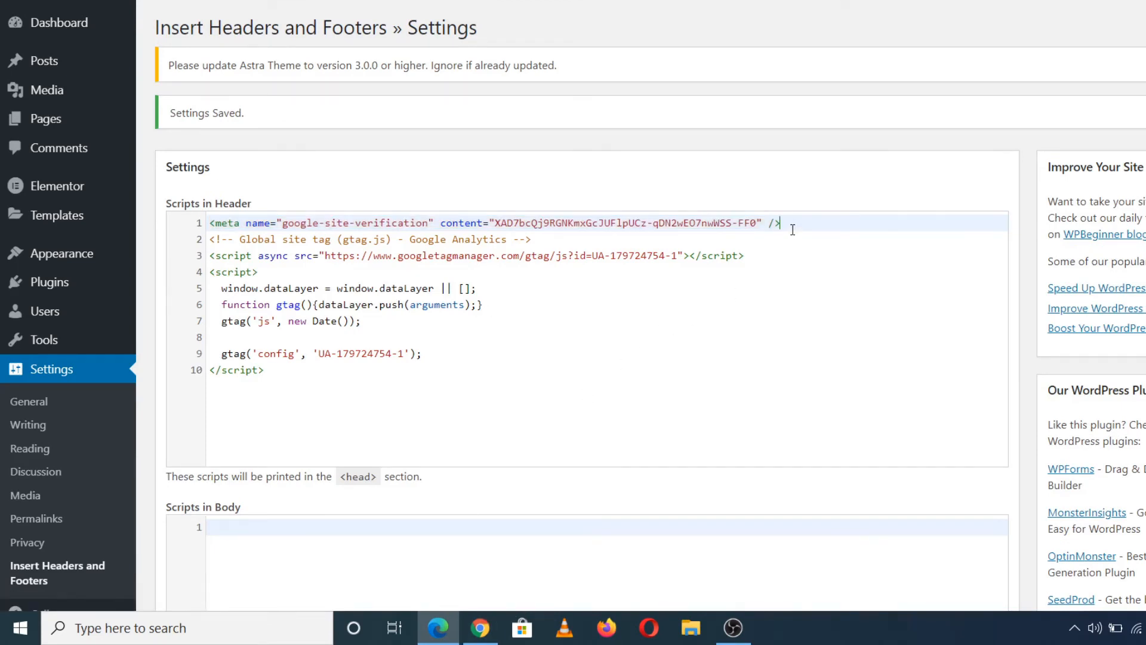
left_click_drag(792, 229, 208, 229)
key("BackSpace")
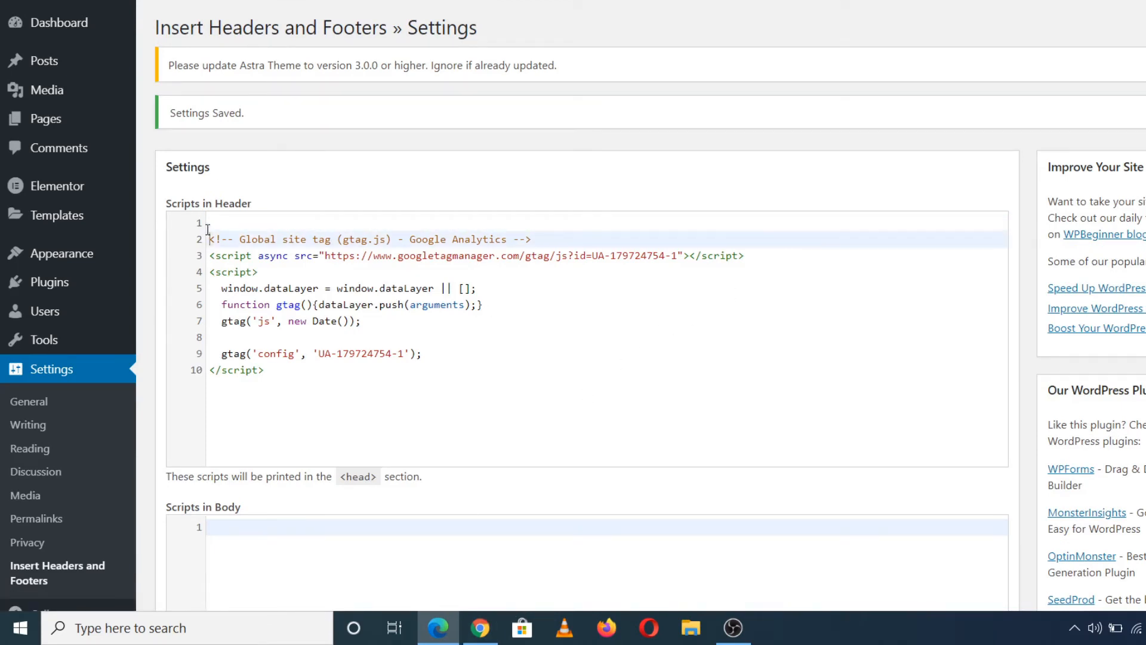
key("BackSpace")
scroll(208, 229, "down", 10)
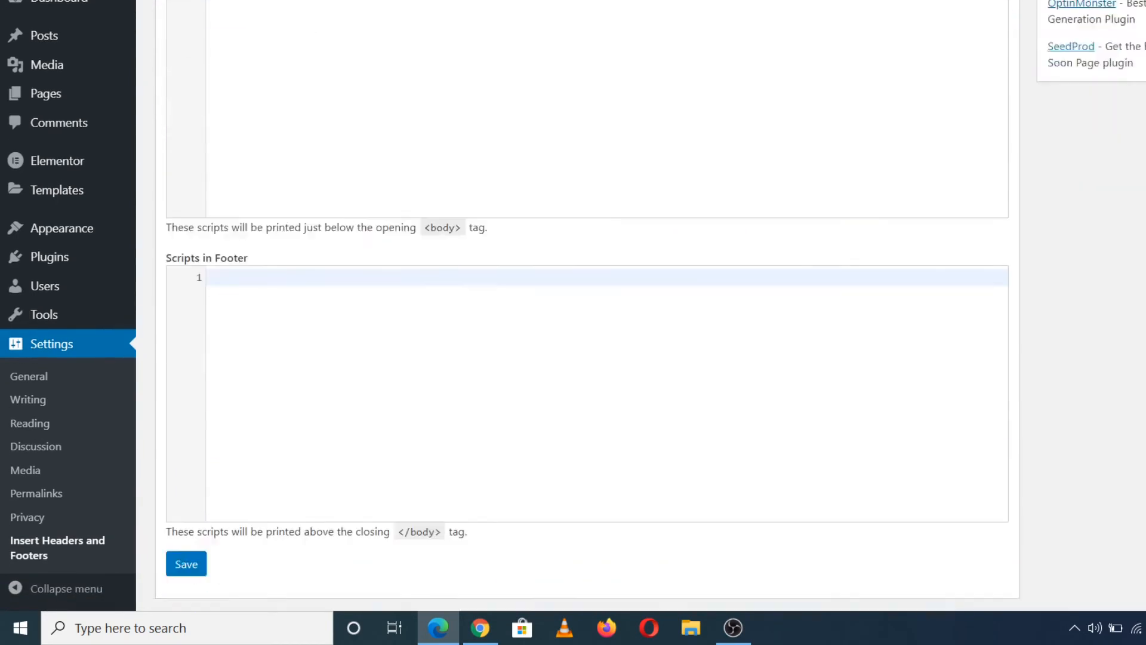
left_click(179, 489)
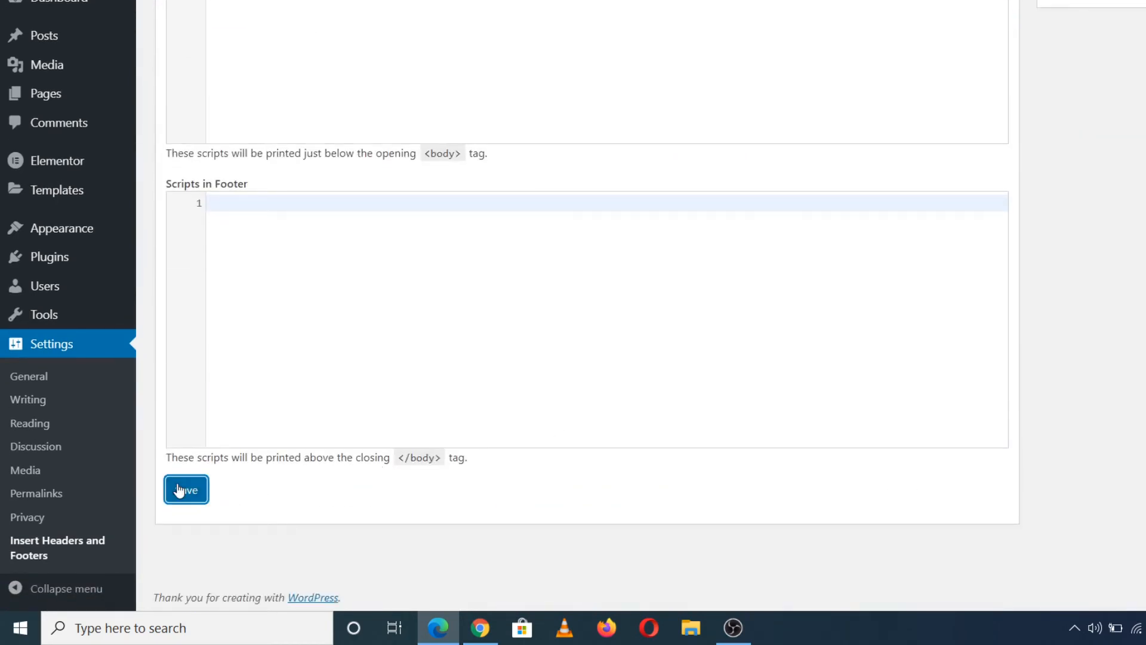
Step: Switch back to Search Console in Chrome and verify the blog's ownership with the HTML tag method
left_click(481, 628)
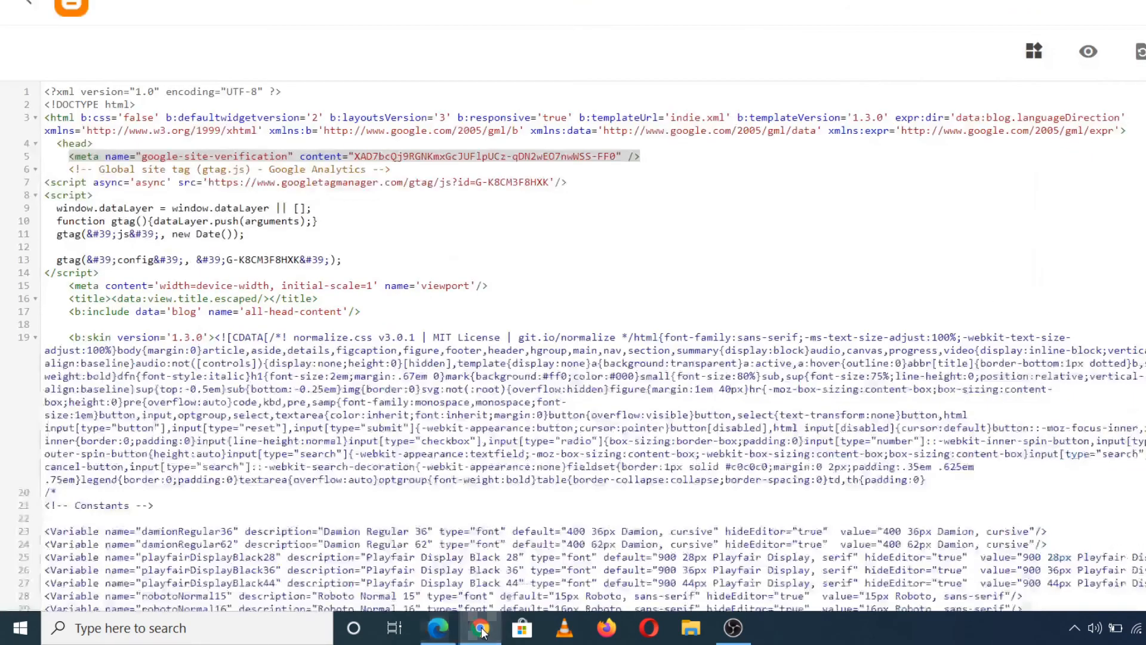
key("ctrl+Tab")
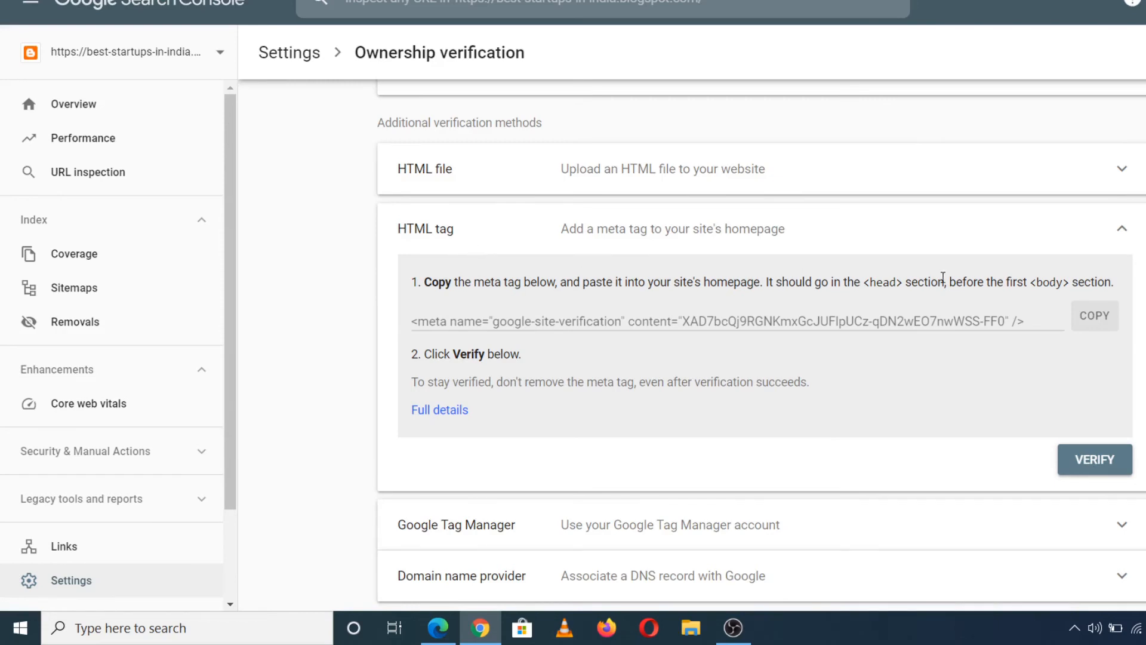
left_click(1092, 470)
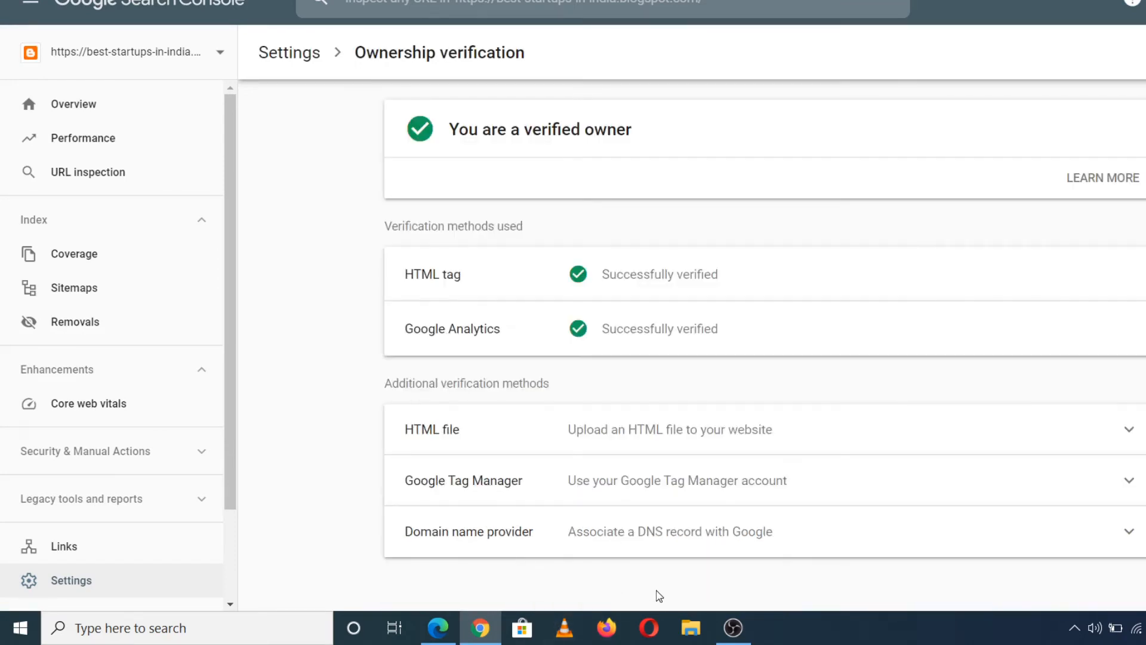
Step: View the property's Overview page, dismiss its tip, and open the Performance report
left_click(103, 106)
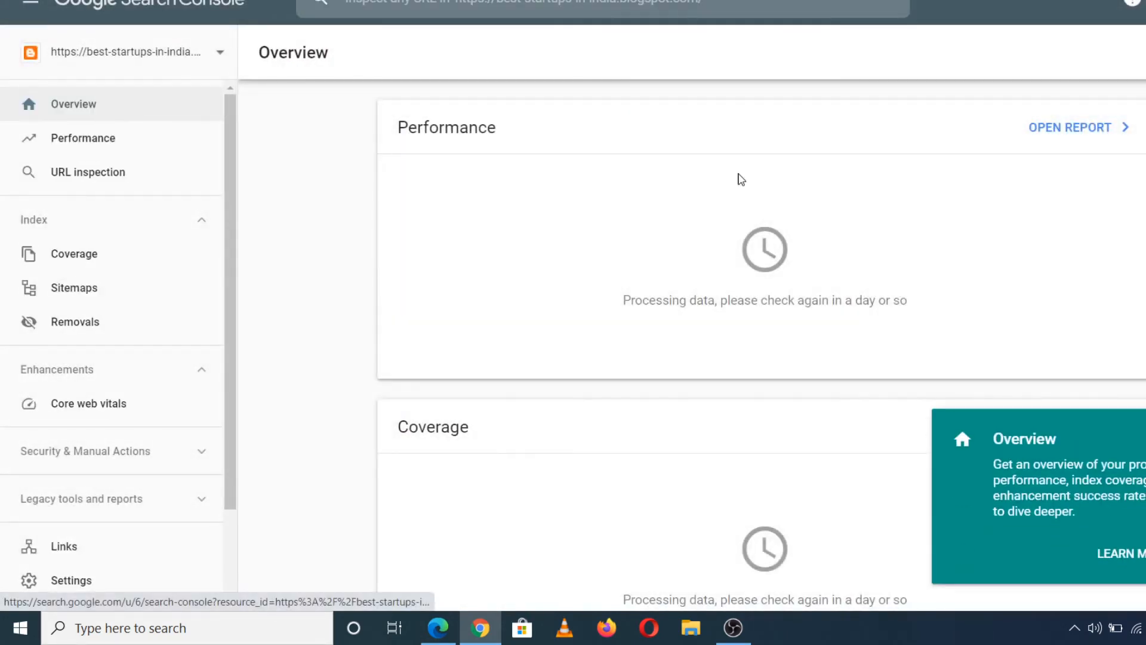
left_click(899, 360)
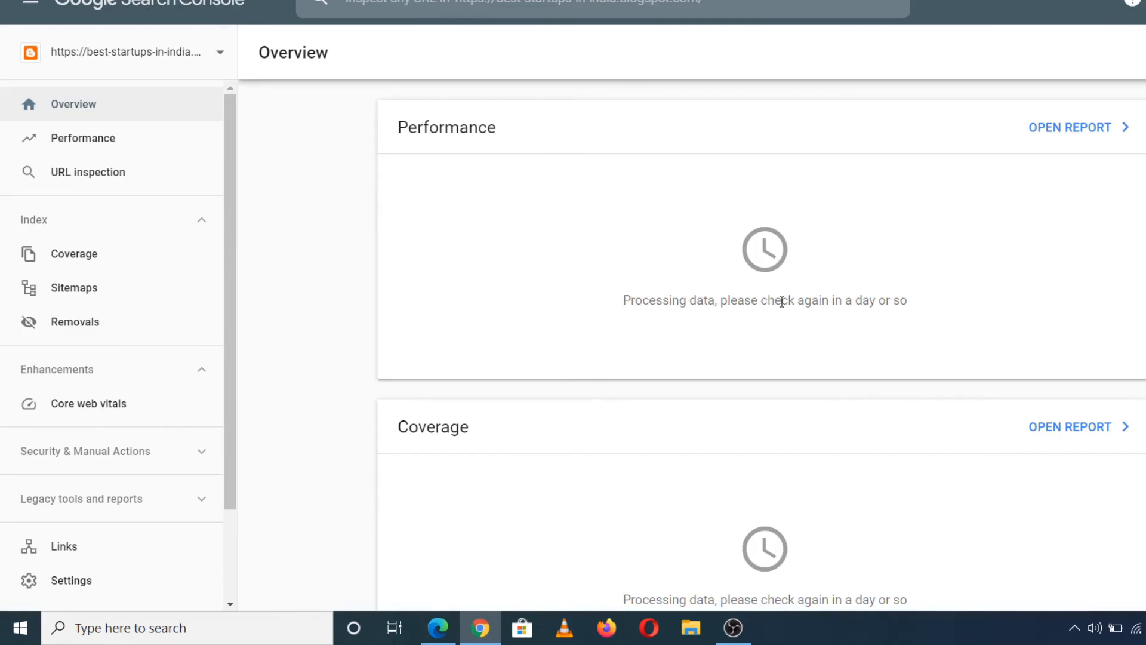
left_click(120, 146)
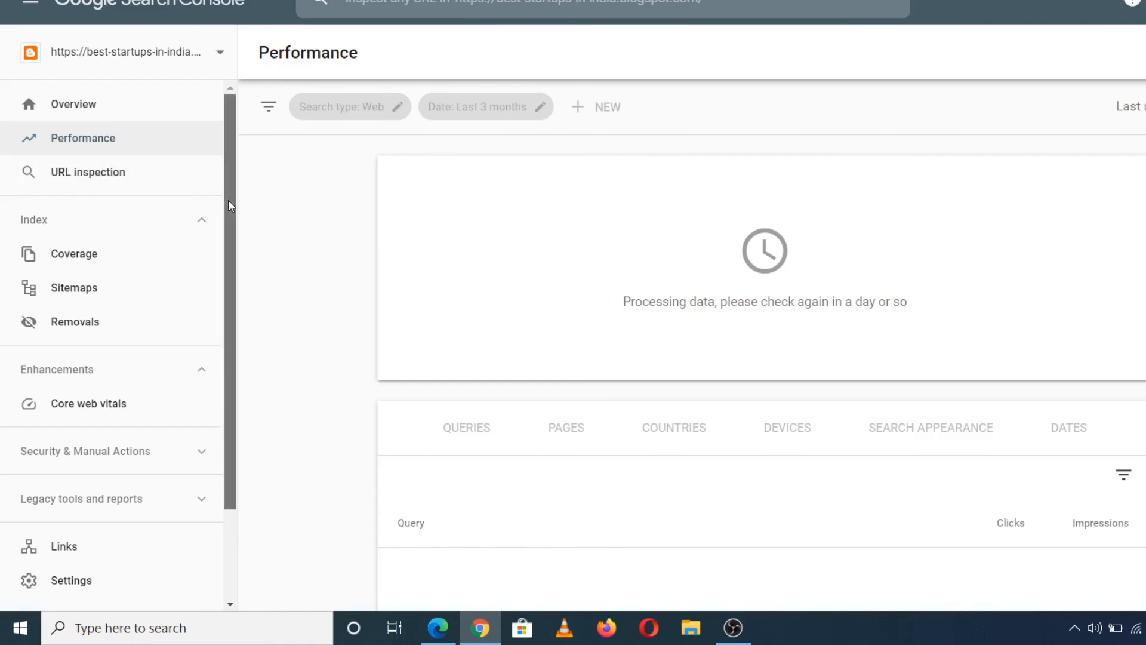
left_click_drag(228, 199, 239, 145)
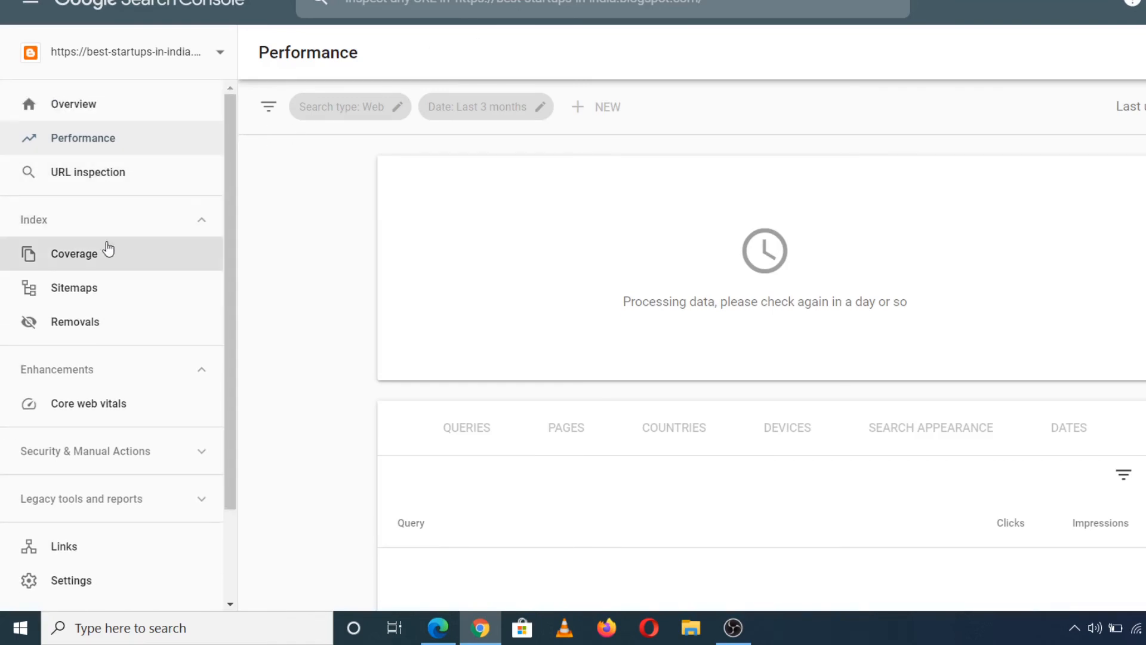
Step: Submit sitemap.xml as a new sitemap for the blog property and open the submitted sitemap's details
left_click(93, 294)
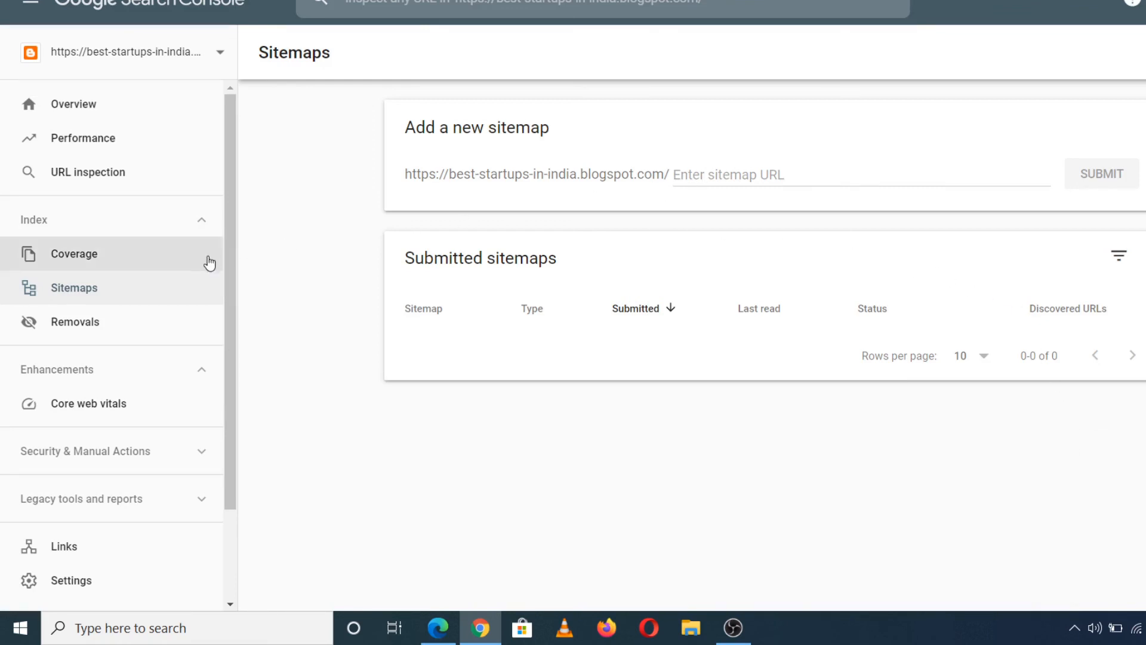
left_click(698, 171)
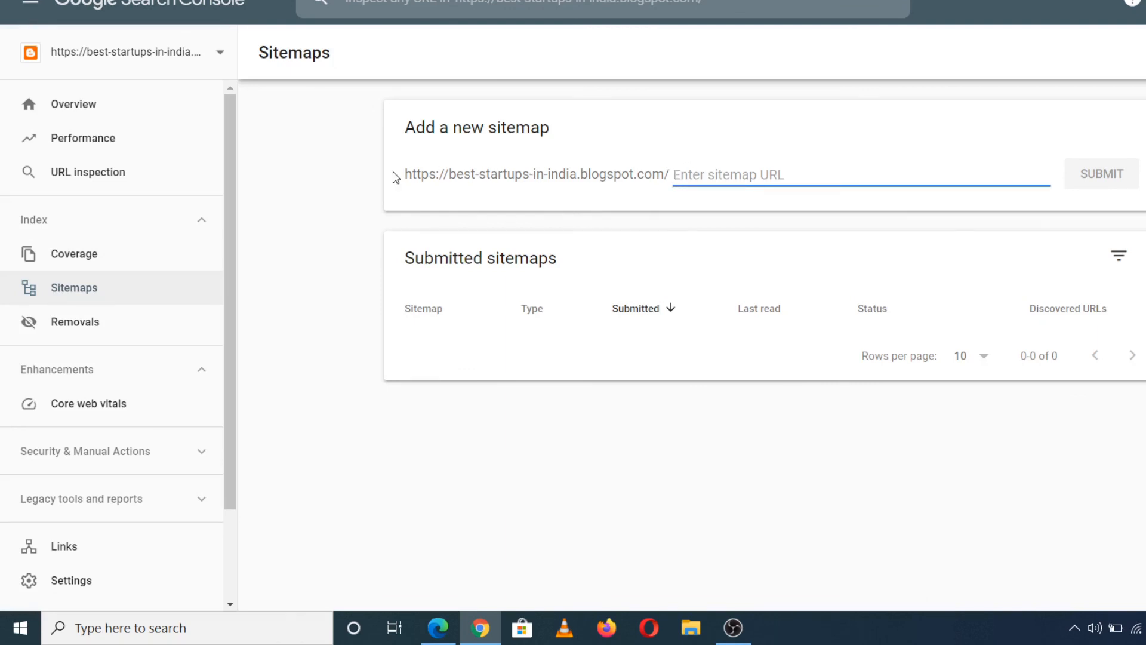
left_click_drag(669, 174, 404, 173)
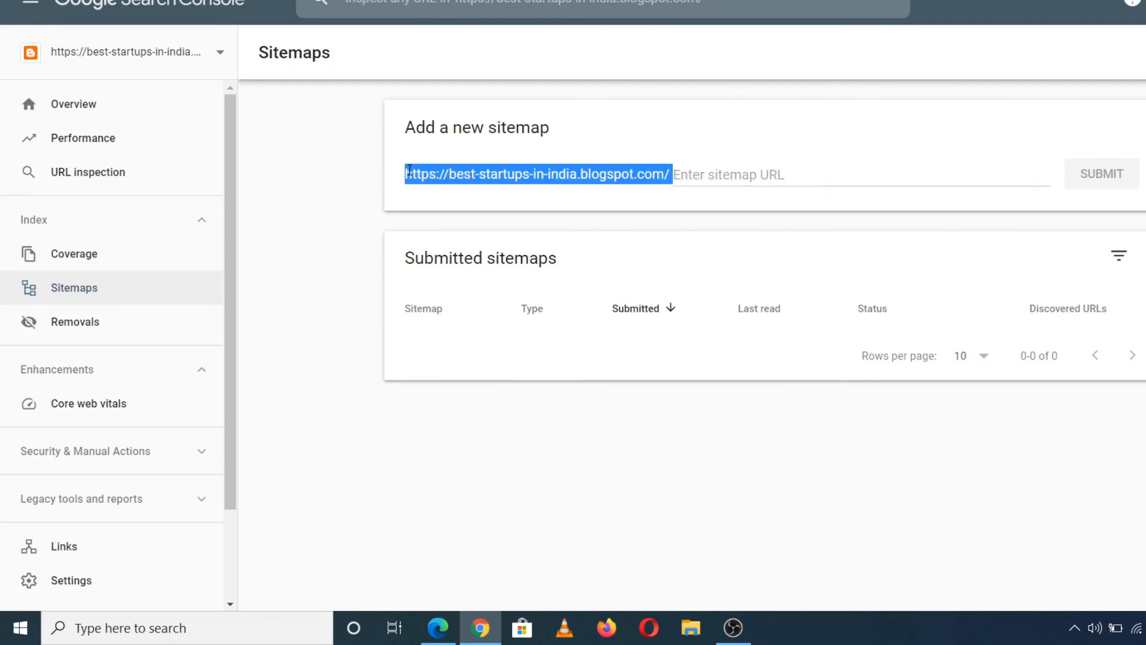
left_click(731, 172)
type("sitemap")
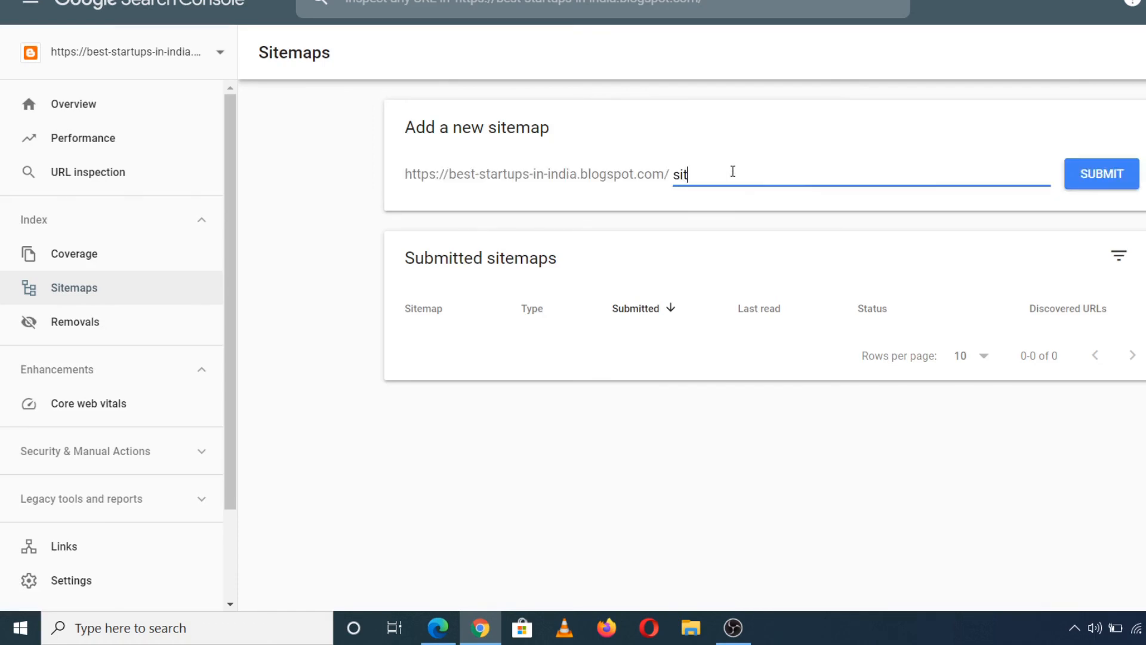
type(".xml")
left_click(1118, 187)
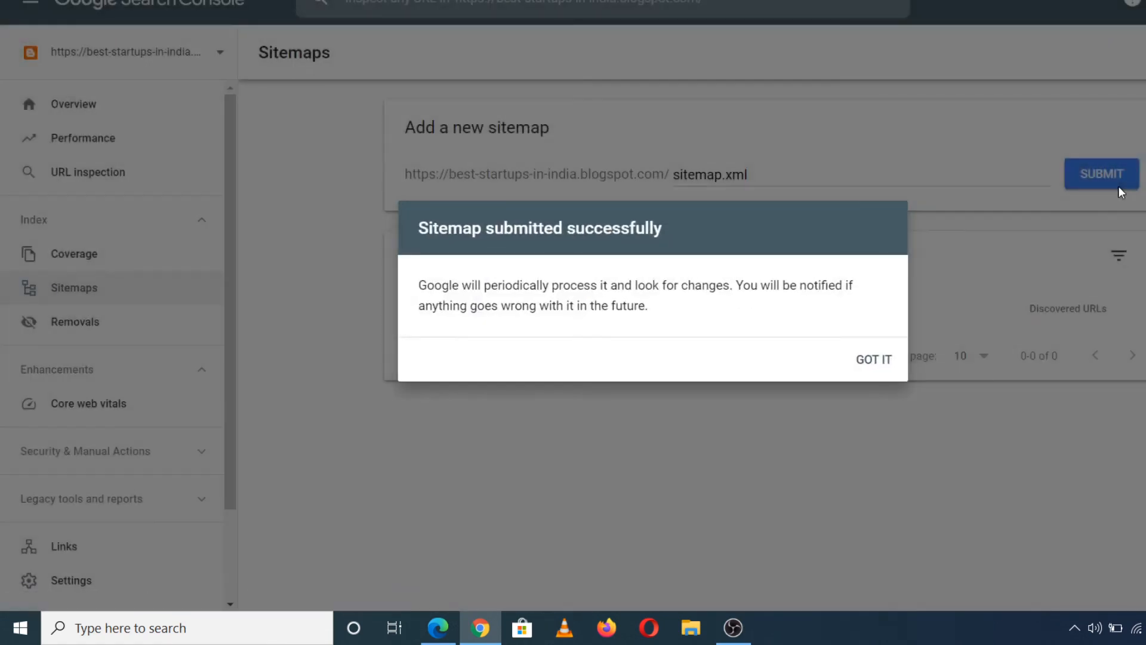
left_click(874, 361)
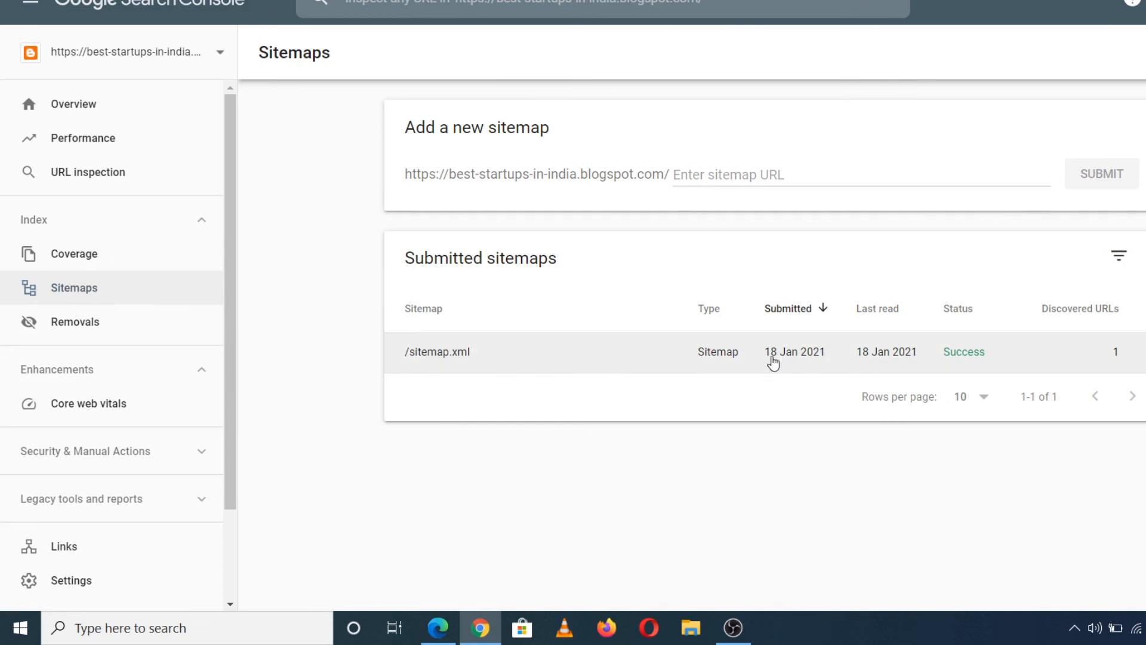
left_click(735, 361)
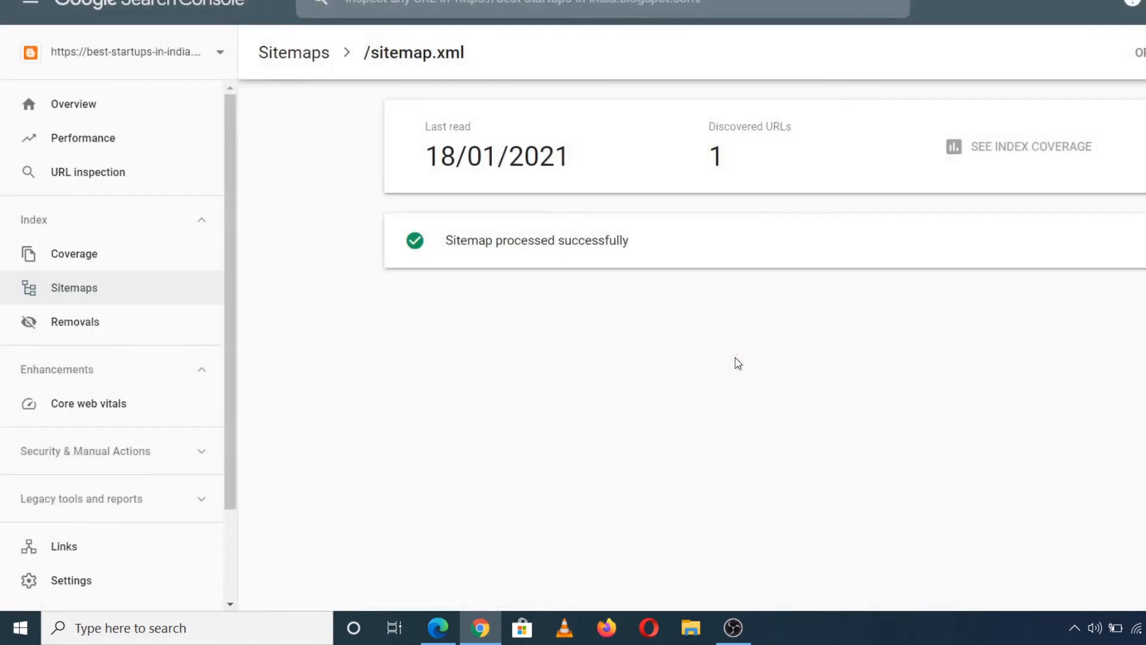
Step: Switch to the blog's browser tab, load best-startups-in-india.blogspot.com/sitemap.xml to view the sitemap, and dismiss the translation popup
left_click(405, 3)
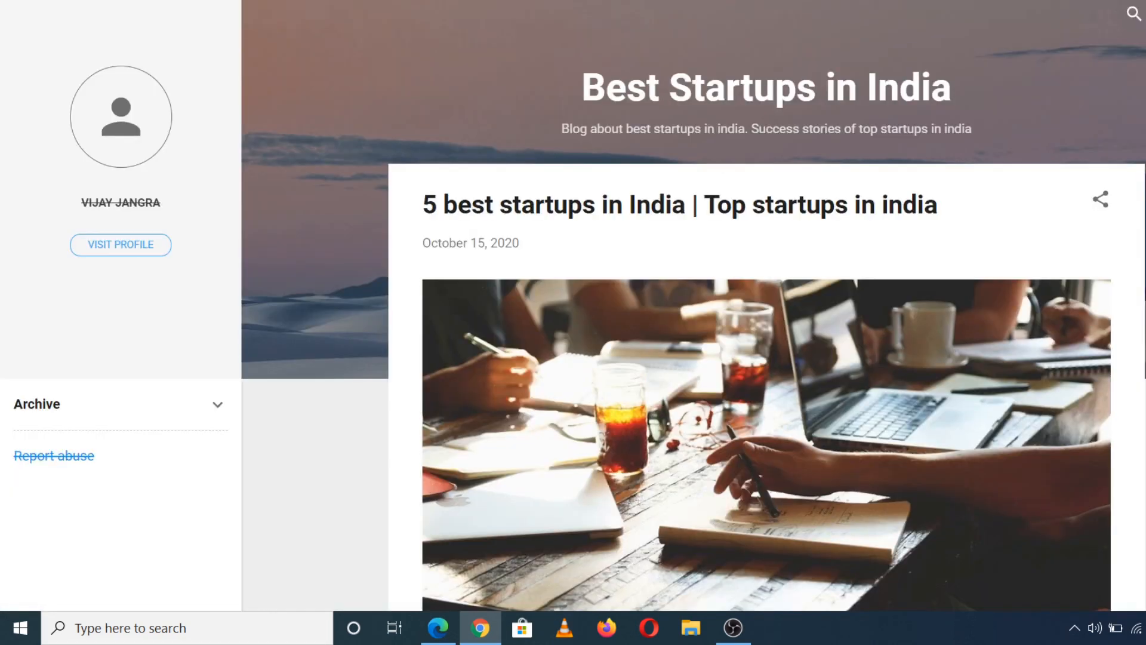
type("sit")
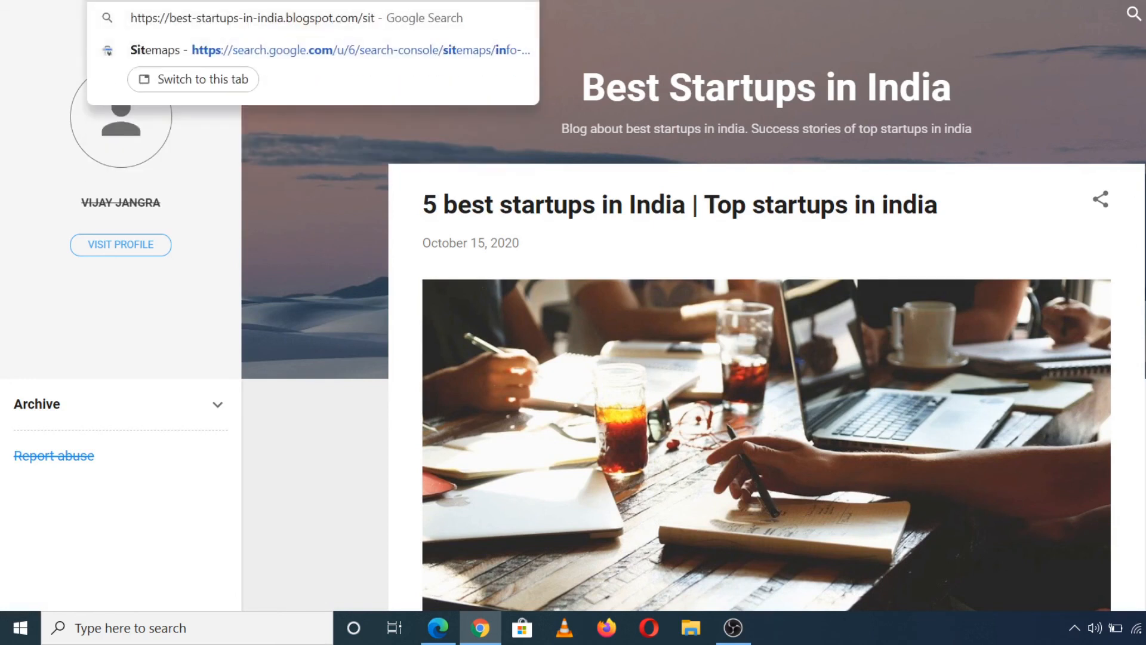
type("emap.xml")
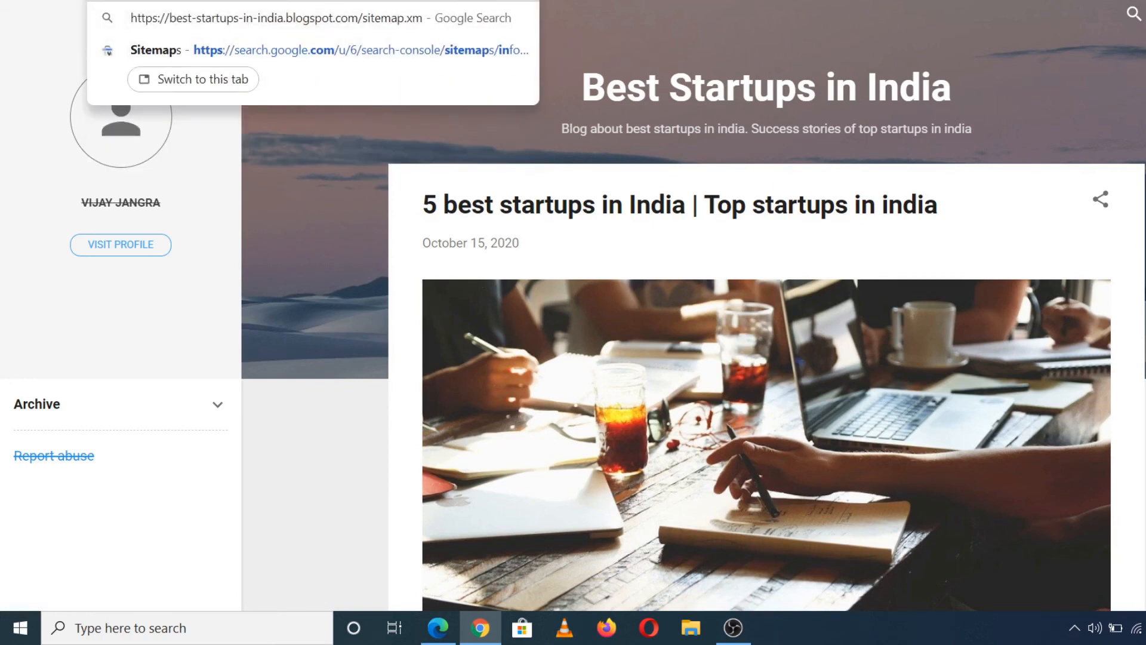
key("Return")
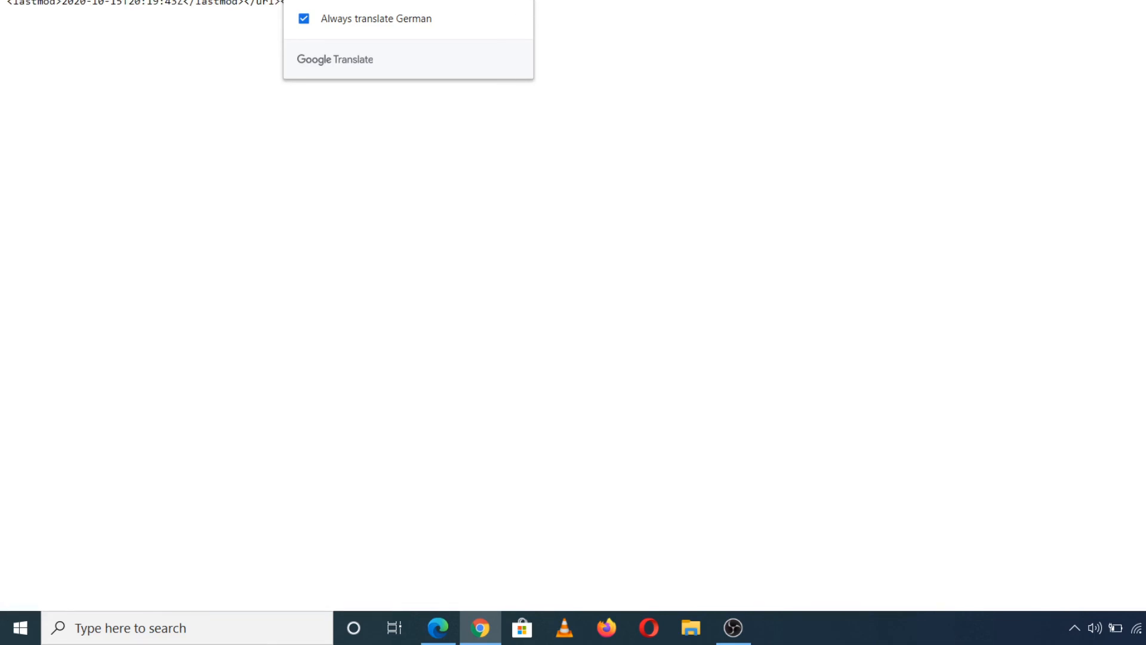
key("Escape")
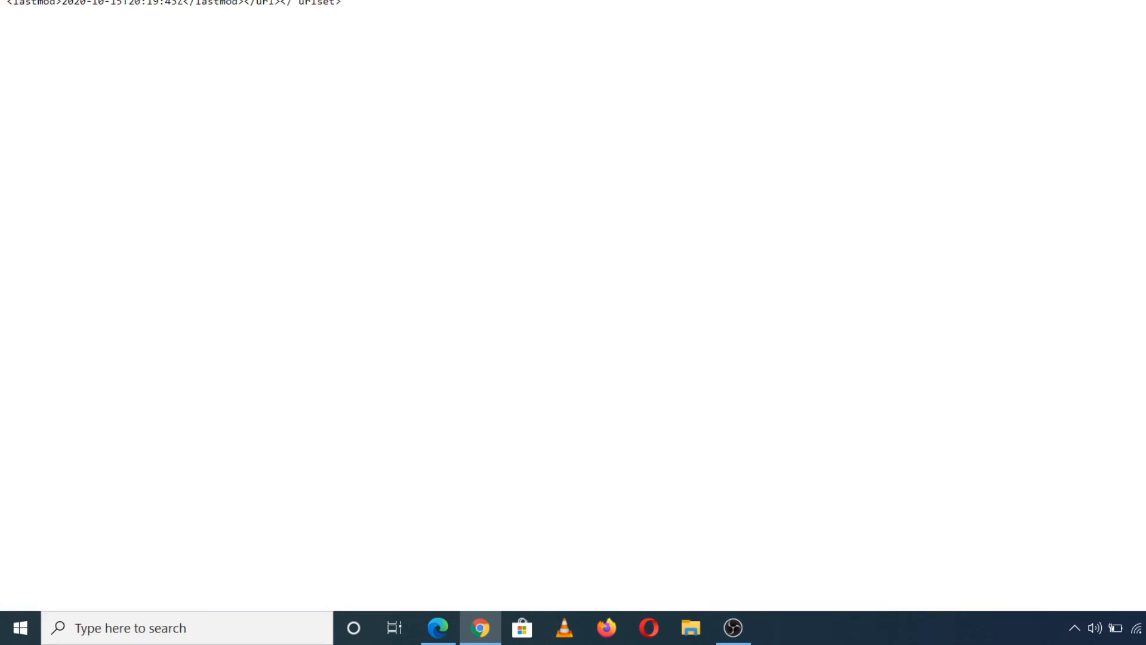